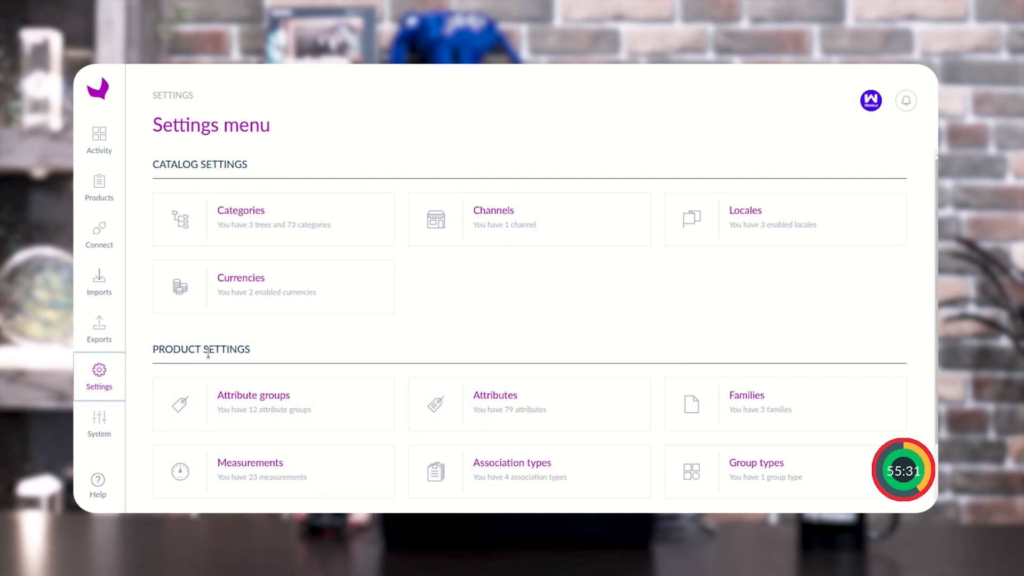
Create a Visual Swatch attribute labelled "Testing VS" with the code Testing_VS.
{"action": "left_click", "coordinate": [475, 402]}
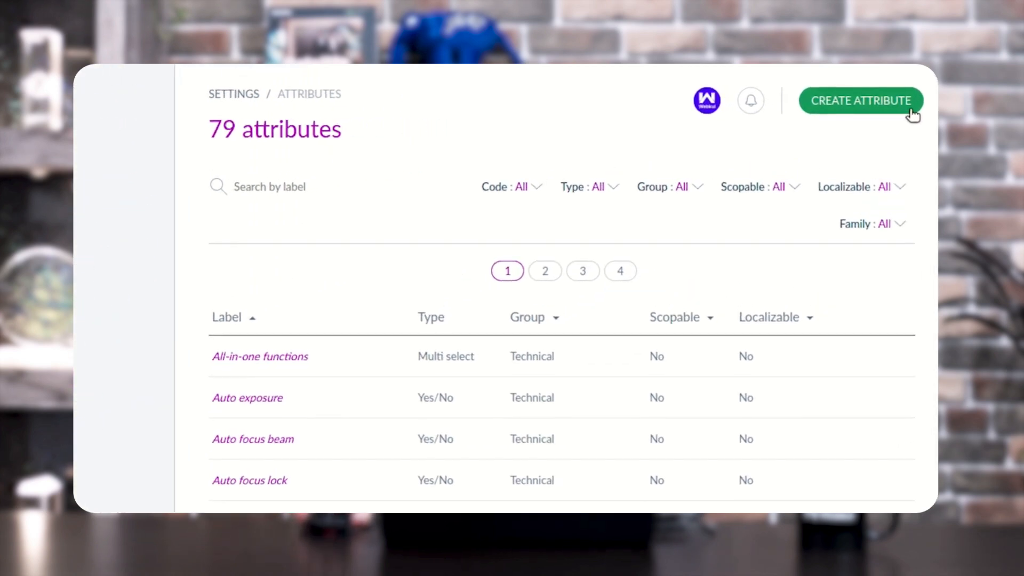
{"action": "left_click", "coordinate": [911, 109]}
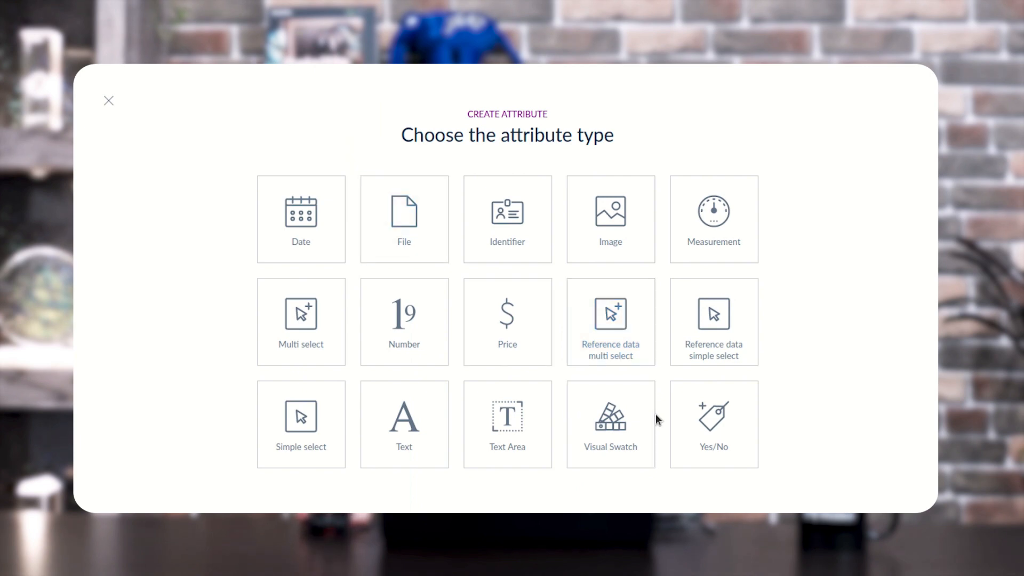
{"action": "left_click", "coordinate": [586, 437]}
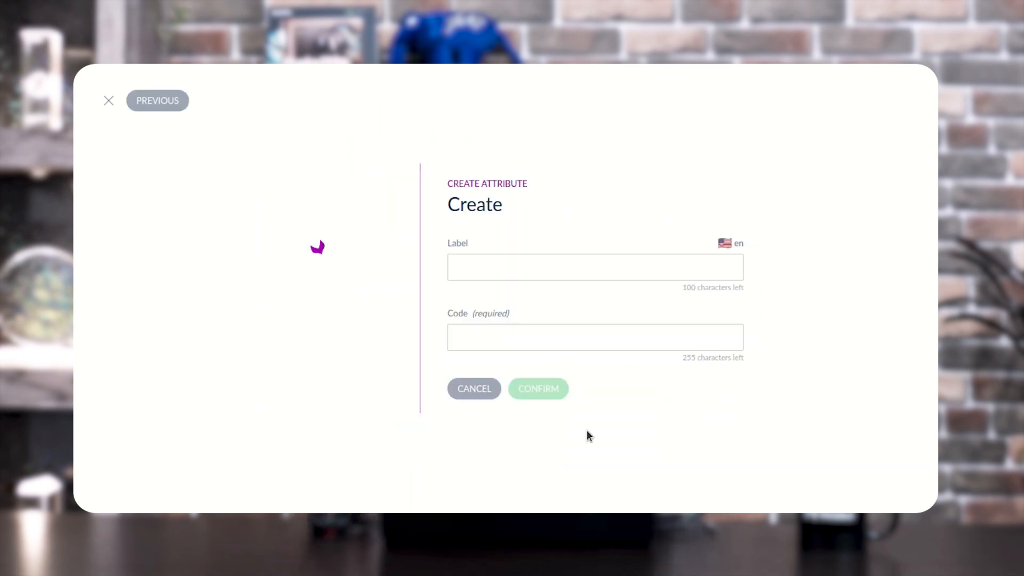
{"action": "left_click", "coordinate": [521, 259]}
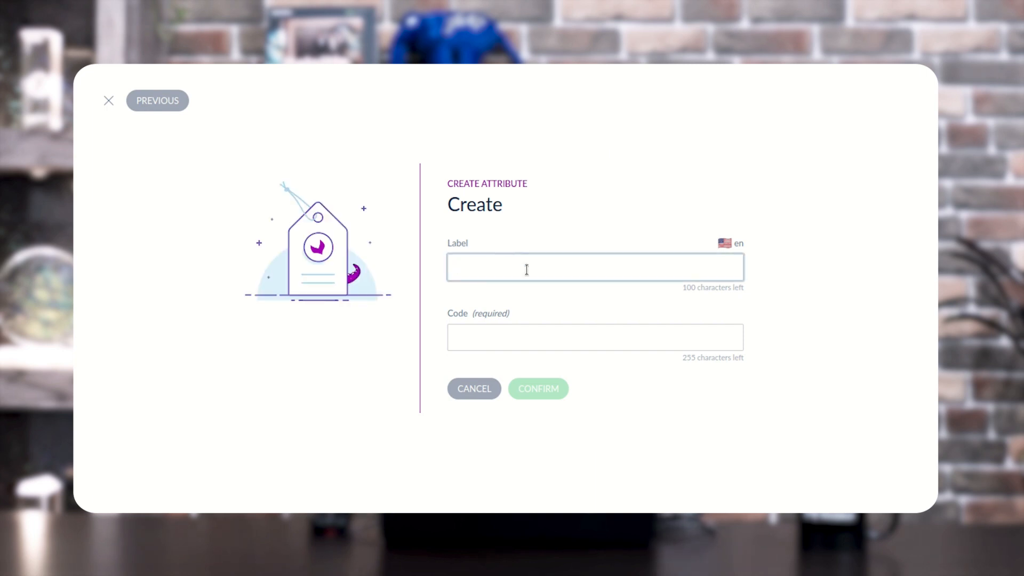
{"action": "type", "text": "Testing VS"}
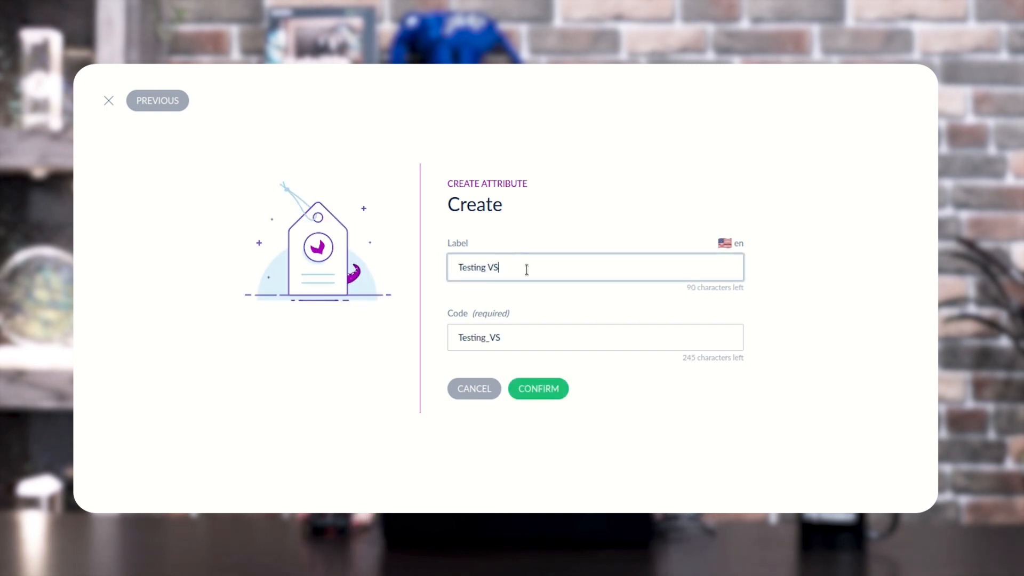
{"action": "left_click", "coordinate": [554, 392]}
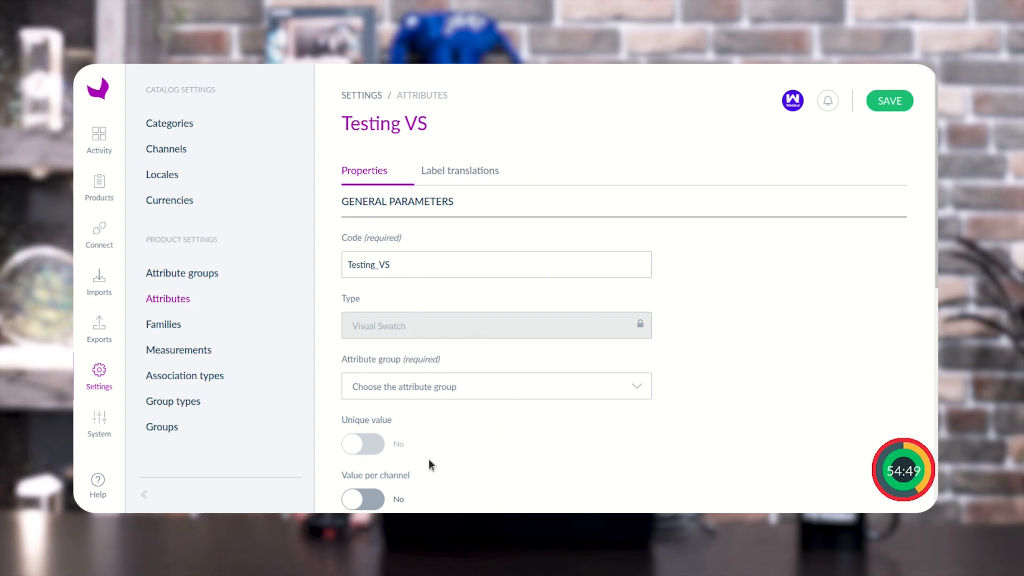
Assign the Testing VS attribute to the Other attribute group and save it.
{"action": "scroll", "coordinate": [427, 392], "scroll_direction": "down", "scroll_amount": 1}
{"action": "scroll", "coordinate": [440, 241], "scroll_direction": "down", "scroll_amount": 5}
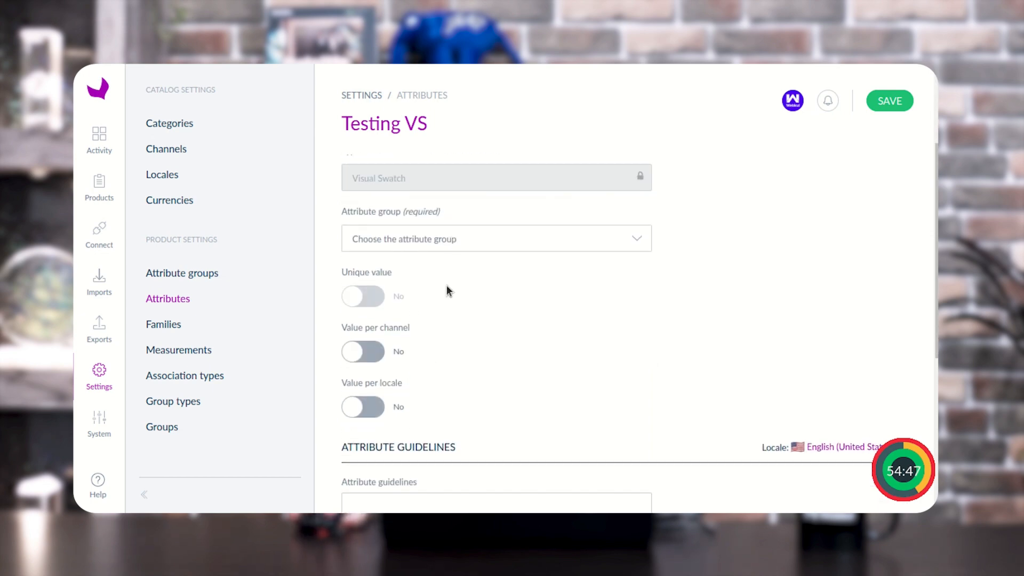
{"action": "scroll", "coordinate": [624, 320], "scroll_direction": "down", "scroll_amount": 1}
{"action": "left_click_drag", "start_coordinate": [936, 416], "coordinate": [907, 254]}
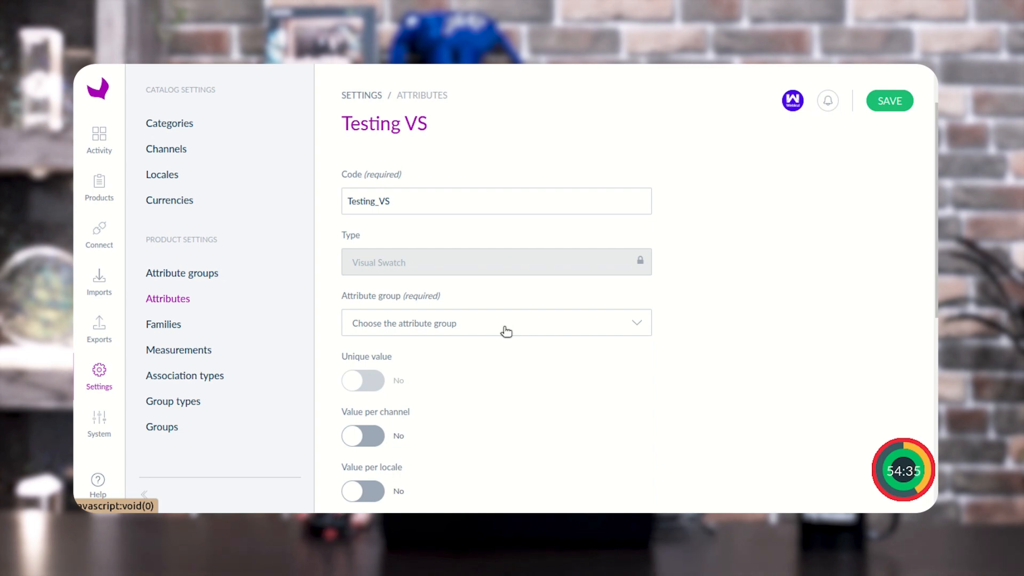
{"action": "left_click", "coordinate": [410, 328]}
{"action": "scroll", "coordinate": [450, 262], "scroll_direction": "down", "scroll_amount": 3}
{"action": "scroll", "coordinate": [451, 262], "scroll_direction": "down", "scroll_amount": 2}
{"action": "left_click", "coordinate": [382, 246]}
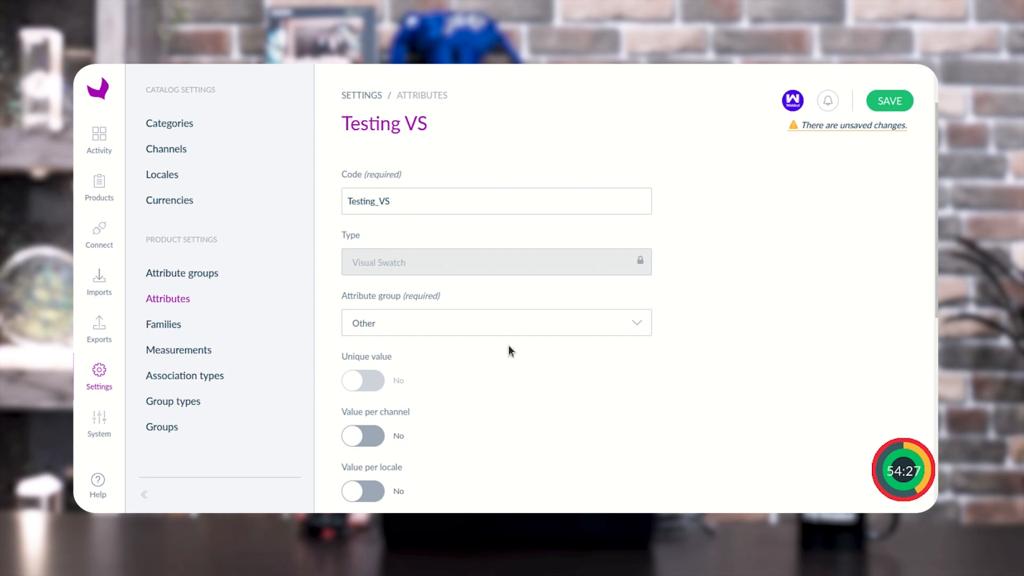
{"action": "scroll", "coordinate": [494, 412], "scroll_direction": "down", "scroll_amount": 6}
{"action": "scroll", "coordinate": [756, 368], "scroll_direction": "up", "scroll_amount": 6}
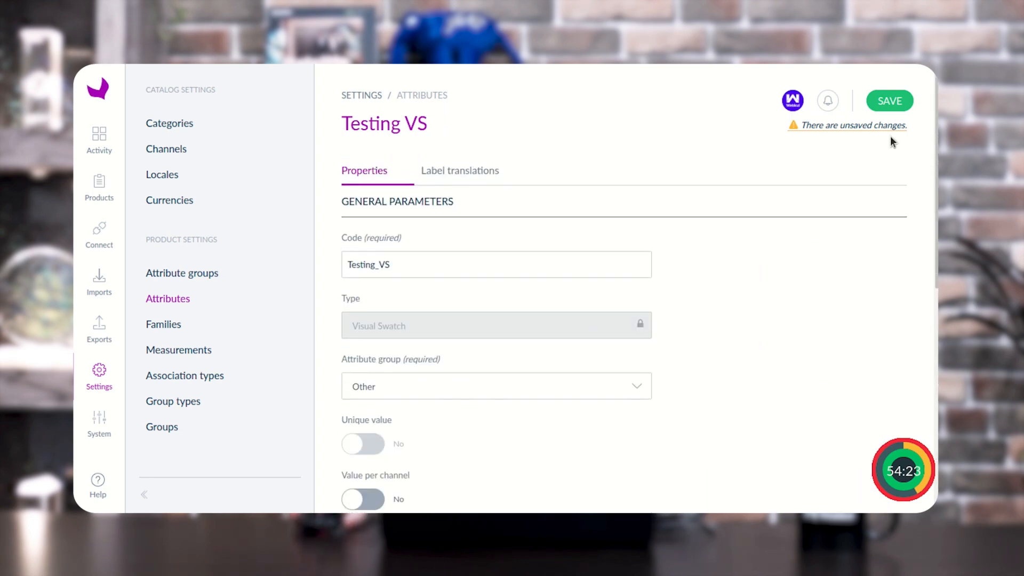
{"action": "left_click", "coordinate": [892, 104]}
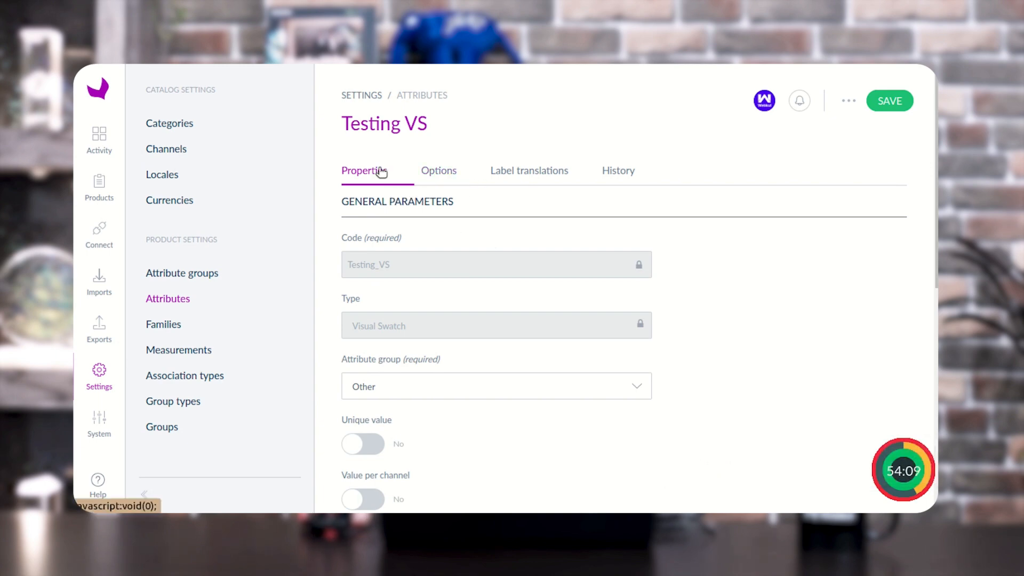
Give the attribute's first option the code "Color" and a blue colour as its swatch.
{"action": "left_click", "coordinate": [448, 174]}
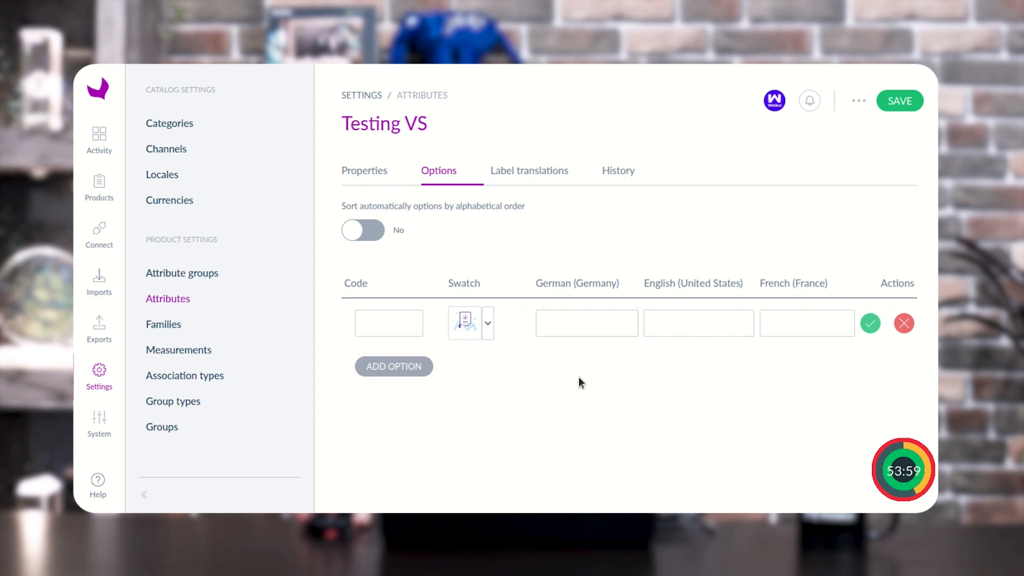
{"action": "left_click", "coordinate": [409, 326]}
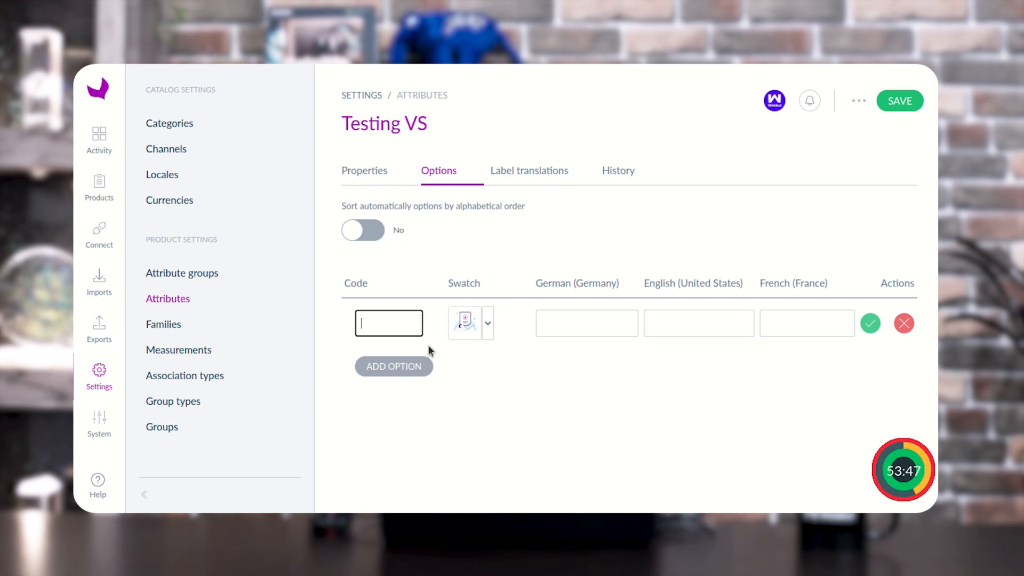
{"action": "type", "text": "lor"}
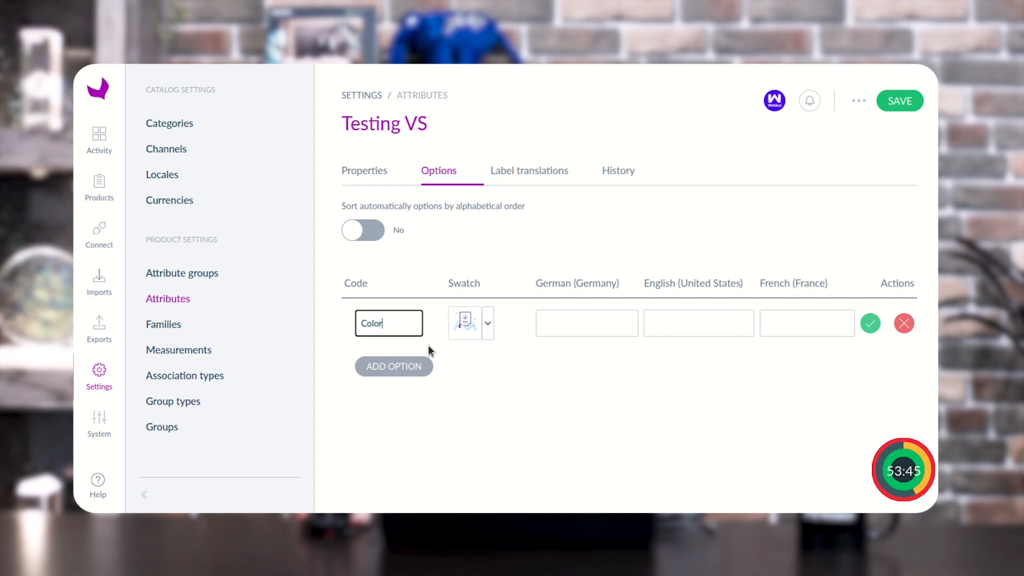
{"action": "left_click", "coordinate": [488, 327]}
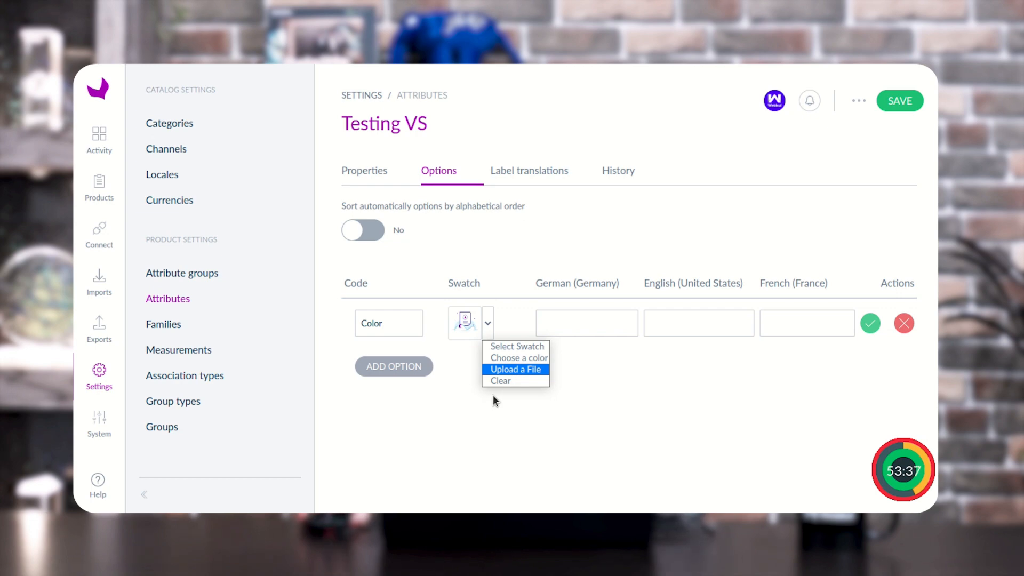
{"action": "left_click", "coordinate": [496, 359]}
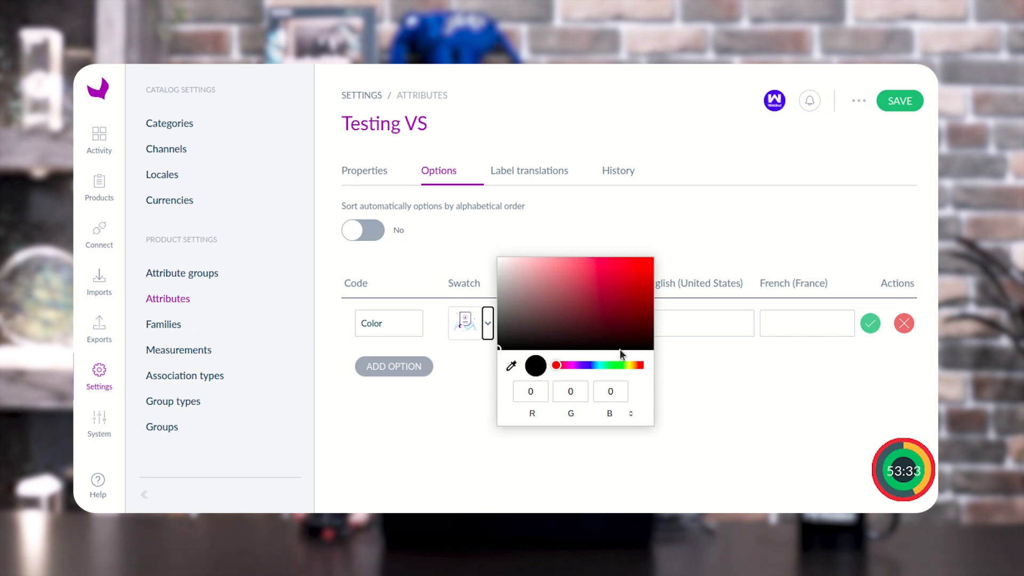
{"action": "left_click", "coordinate": [594, 365]}
{"action": "left_click", "coordinate": [623, 290]}
{"action": "left_click", "coordinate": [680, 379]}
Label the Color option "g" in German, "e" in English and "f" in French, and confirm the option.
{"action": "left_click", "coordinate": [599, 327]}
{"action": "type", "text": "g"}
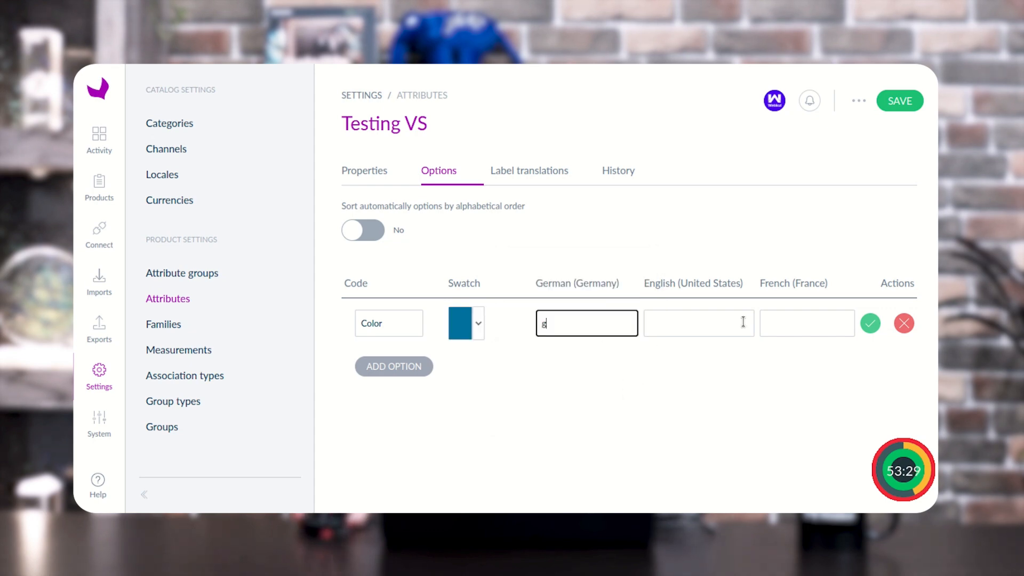
{"action": "left_click", "coordinate": [742, 322]}
{"action": "type", "text": "e"}
{"action": "left_click", "coordinate": [800, 329]}
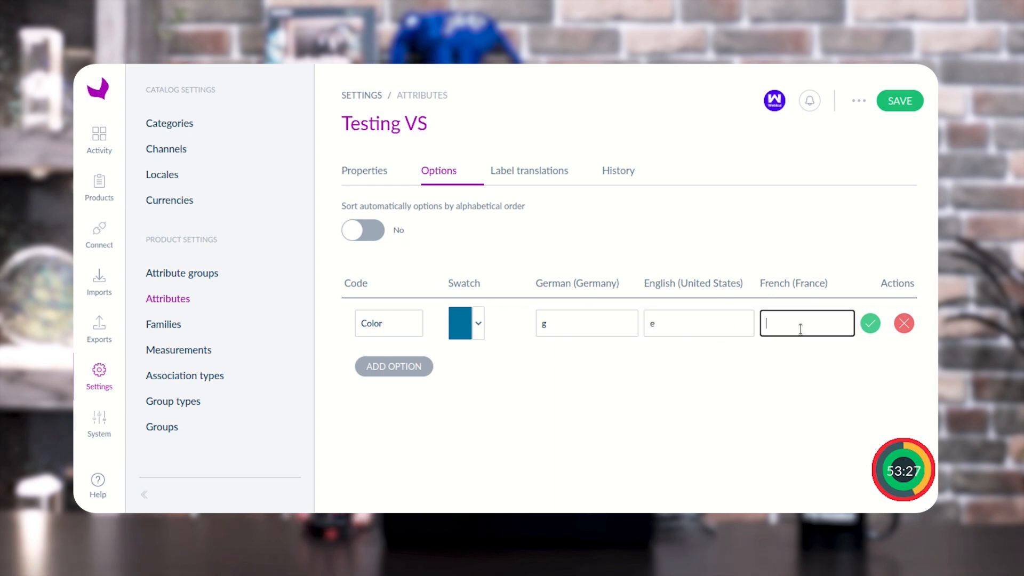
{"action": "type", "text": "f"}
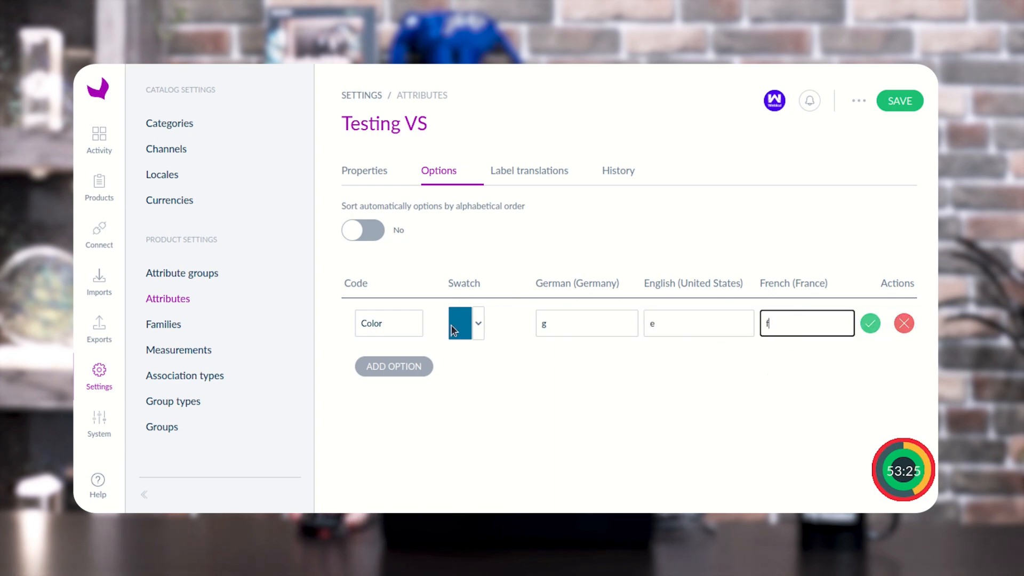
{"action": "left_click", "coordinate": [871, 325]}
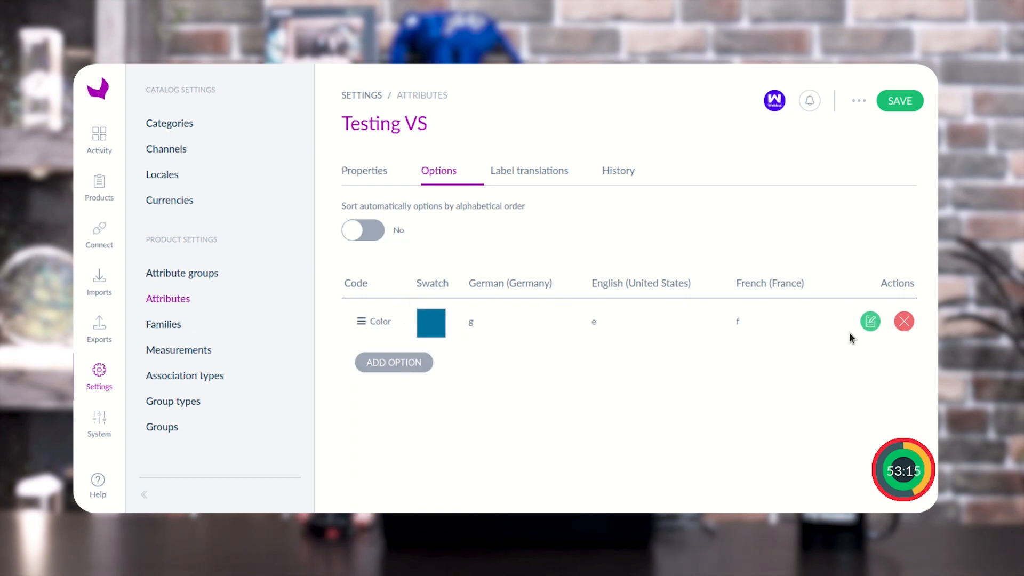
Add a second option with the code "Image" and upload emoji.jpeg from the Downloads folder as its swatch.
{"action": "left_click", "coordinate": [405, 365]}
{"action": "left_click", "coordinate": [400, 378]}
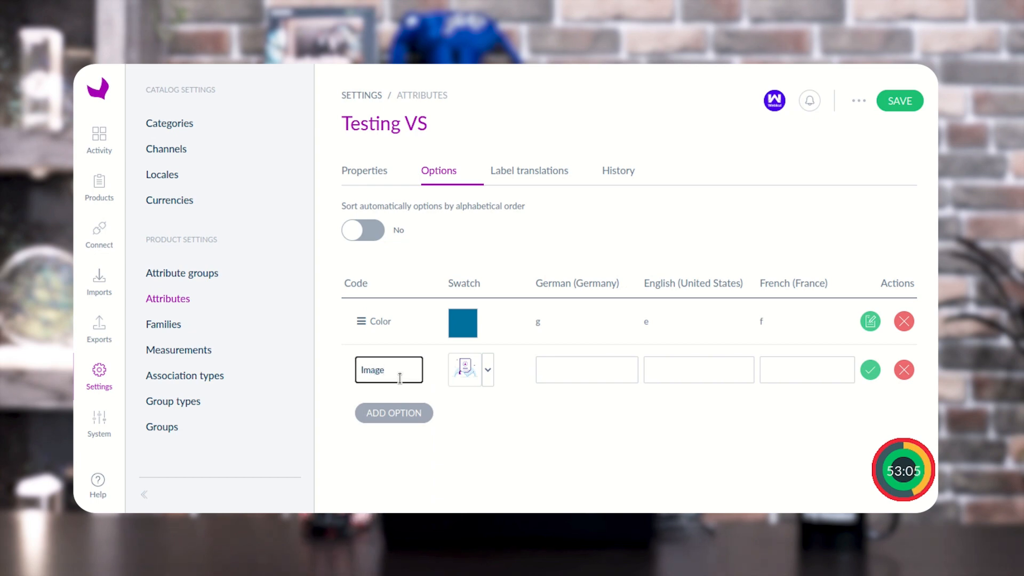
{"action": "left_click", "coordinate": [485, 371]}
{"action": "left_click", "coordinate": [488, 414]}
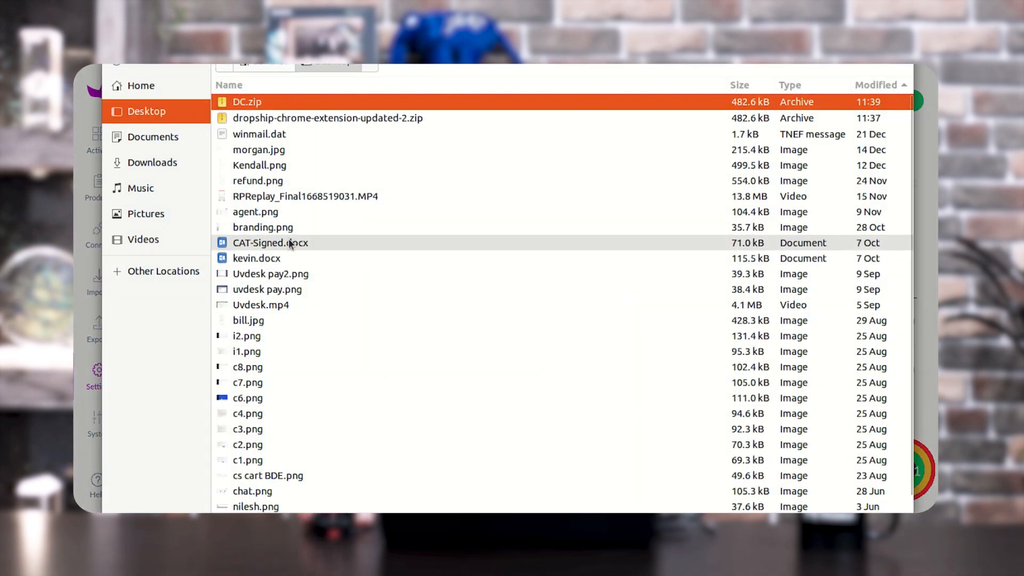
{"action": "scroll", "coordinate": [288, 176], "scroll_direction": "down", "scroll_amount": 1}
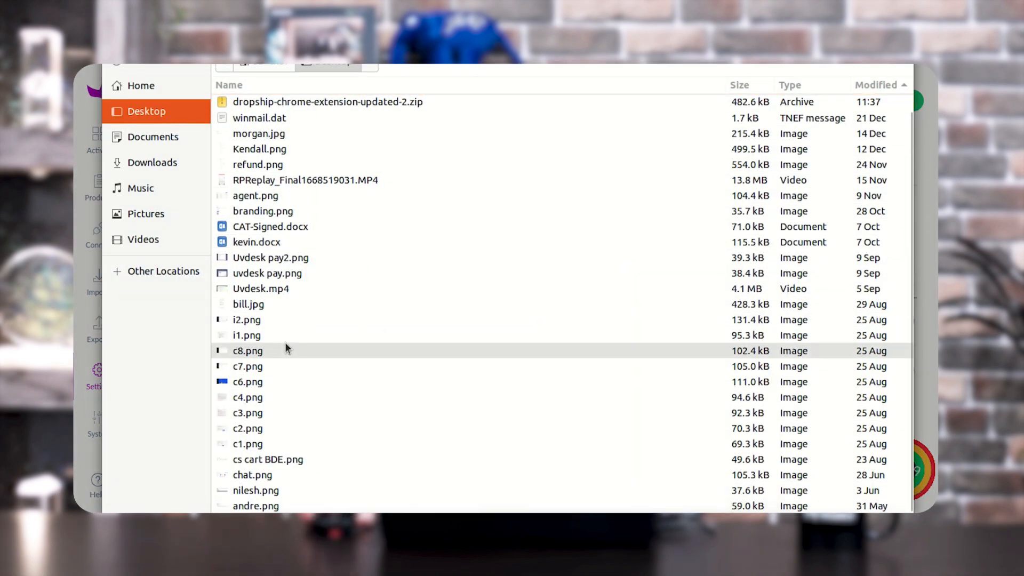
{"action": "scroll", "coordinate": [285, 348], "scroll_direction": "up", "scroll_amount": 1}
{"action": "left_click", "coordinate": [152, 162]}
{"action": "left_click", "coordinate": [273, 335]}
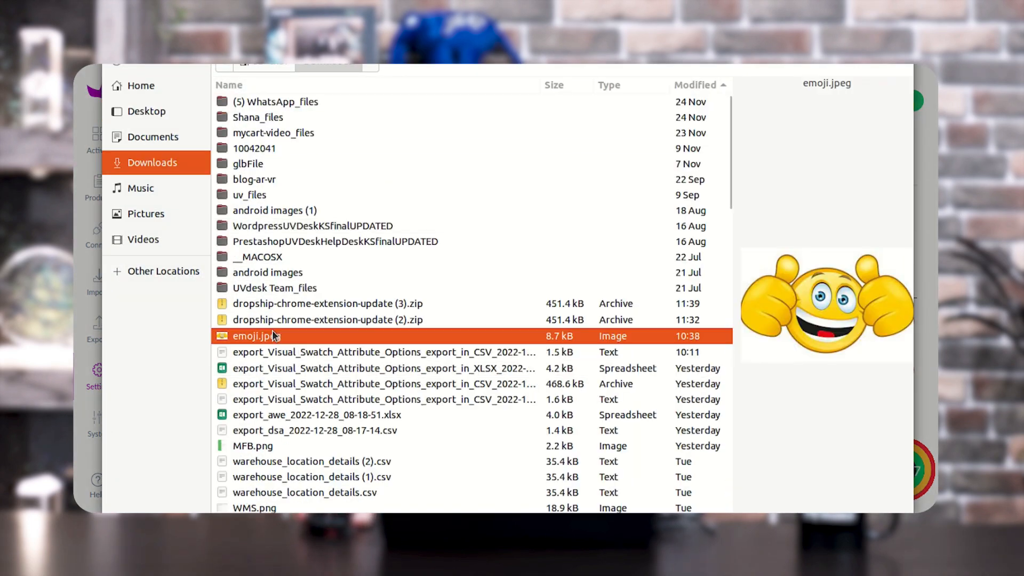
{"action": "key", "text": "Return"}
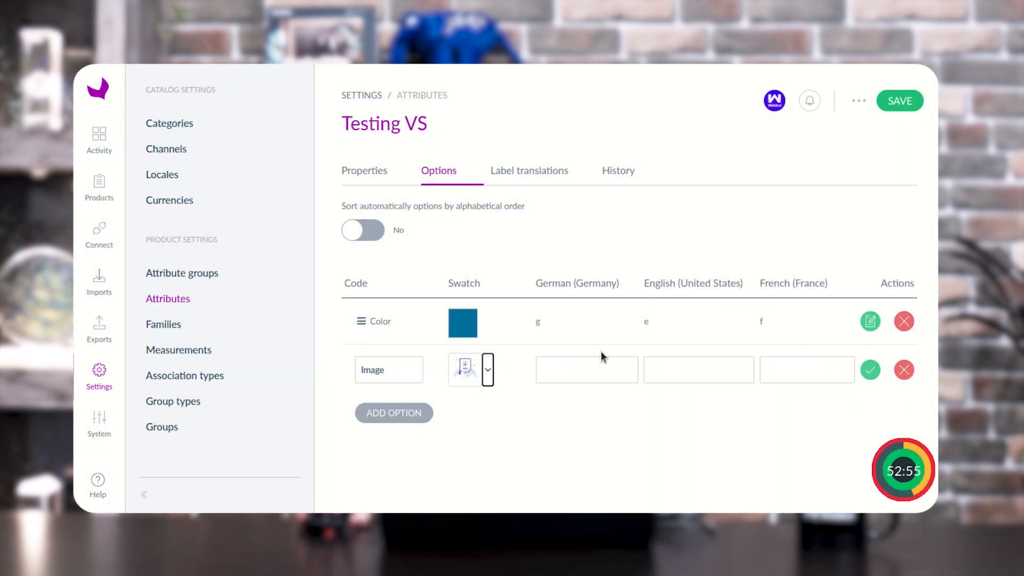
Label the Image option "gggggggg" in German, "eeeeeeeeeee" in English and "ffffffffffff" in French, confirm it and save the attribute.
{"action": "left_click", "coordinate": [587, 366]}
{"action": "type", "text": "gggggggg"}
{"action": "left_click", "coordinate": [684, 374]}
{"action": "type", "text": "eeeeeeeeeee"}
{"action": "left_click", "coordinate": [789, 373]}
{"action": "type", "text": "ffffffffffff"}
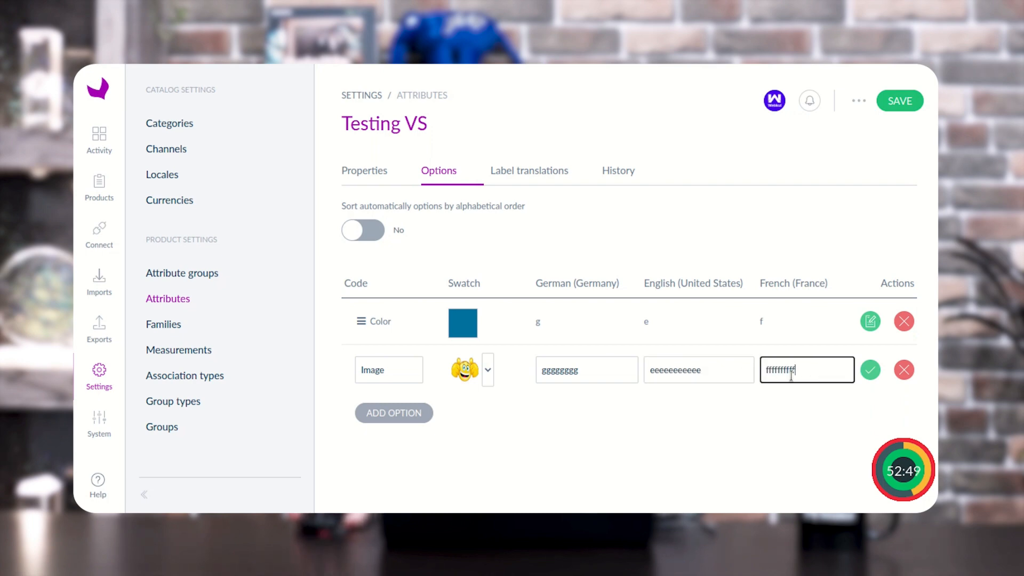
{"action": "left_click", "coordinate": [866, 371]}
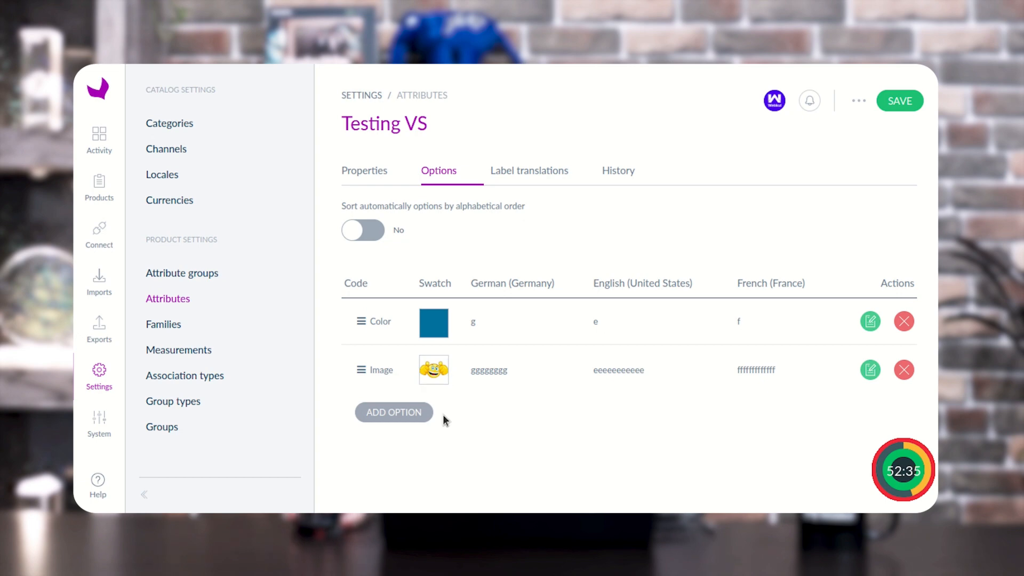
{"action": "left_click", "coordinate": [895, 102]}
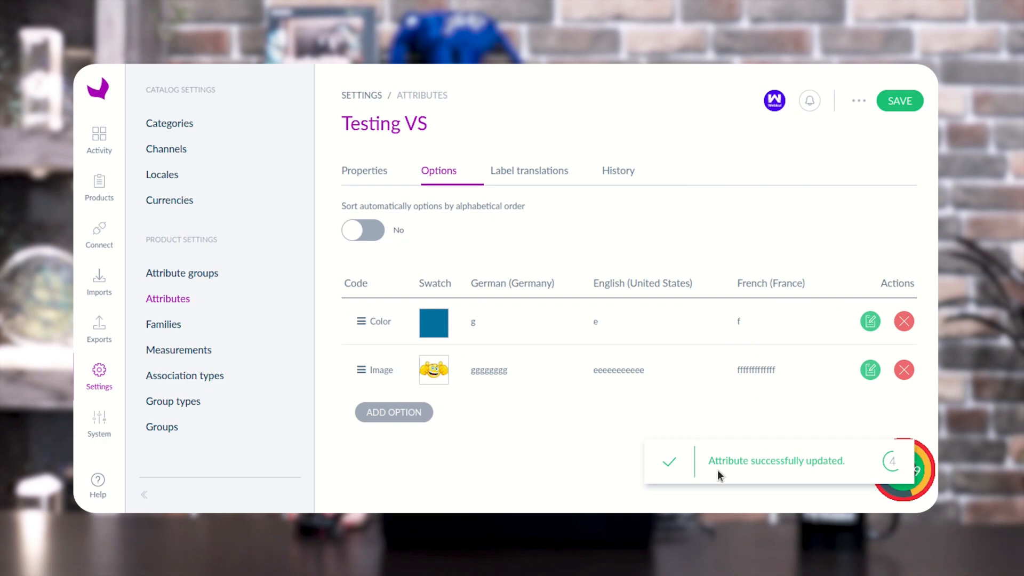
{"action": "left_click_drag", "start_coordinate": [714, 461], "coordinate": [753, 460]}
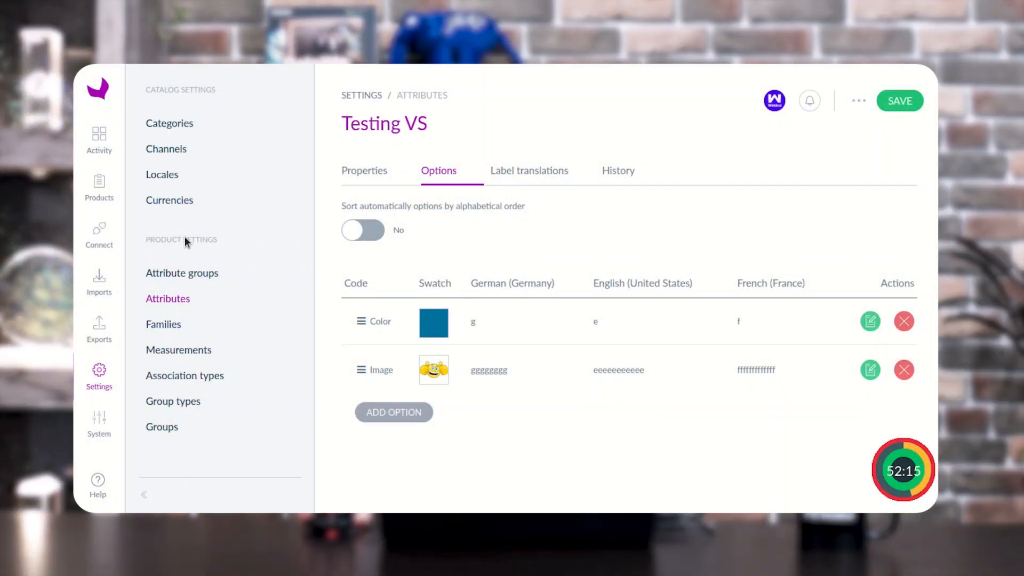
Open the attribute list of the Accessories product family.
{"action": "left_click", "coordinate": [168, 326]}
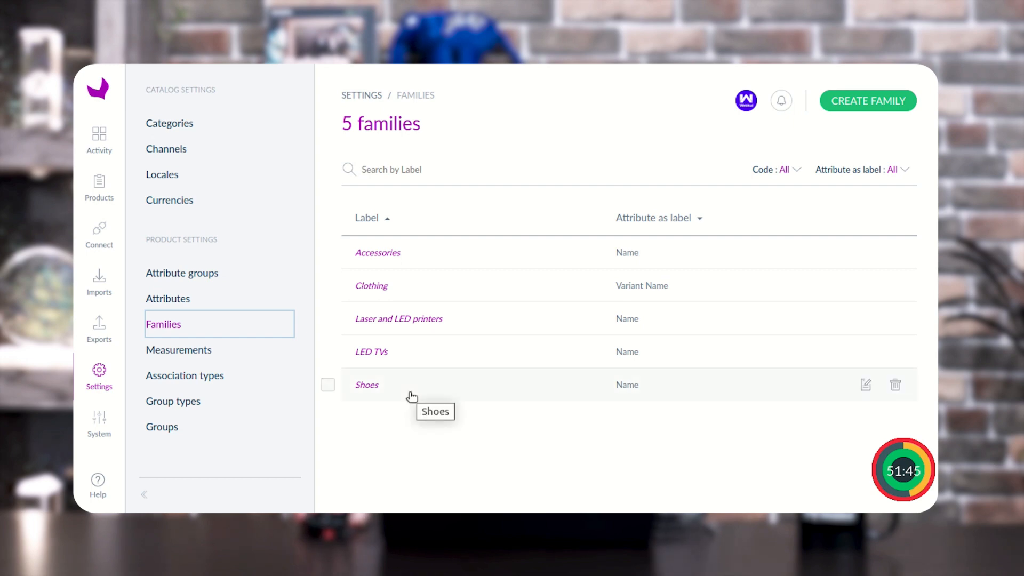
{"action": "left_click", "coordinate": [379, 255]}
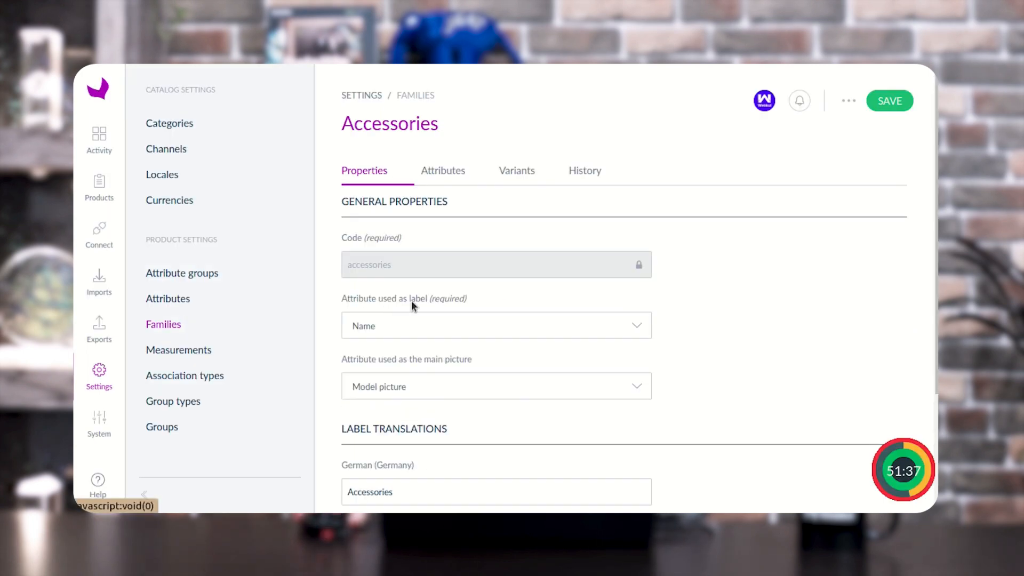
{"action": "scroll", "coordinate": [436, 268], "scroll_direction": "down", "scroll_amount": 2}
{"action": "scroll", "coordinate": [438, 278], "scroll_direction": "up", "scroll_amount": 2}
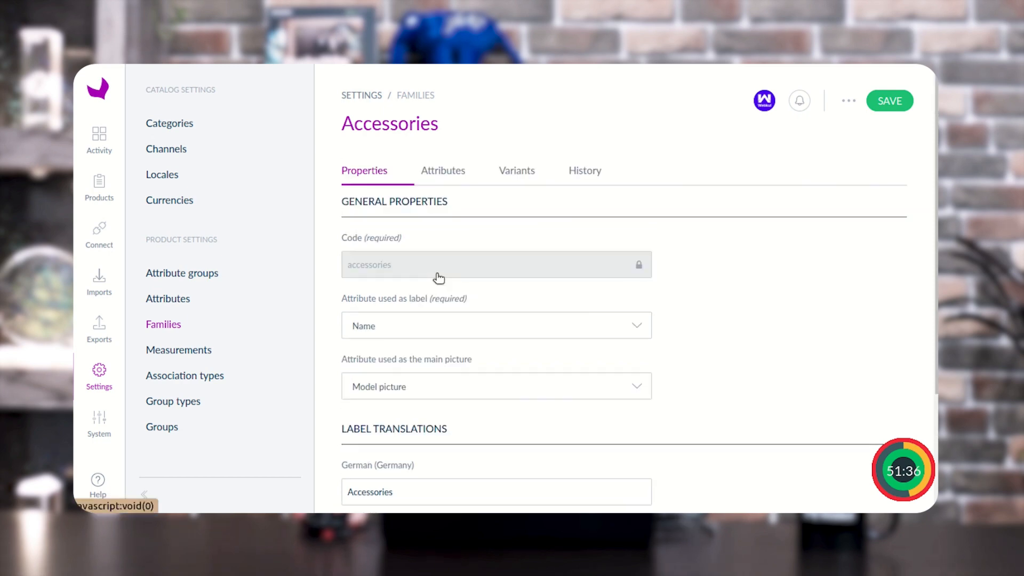
{"action": "left_click", "coordinate": [441, 170]}
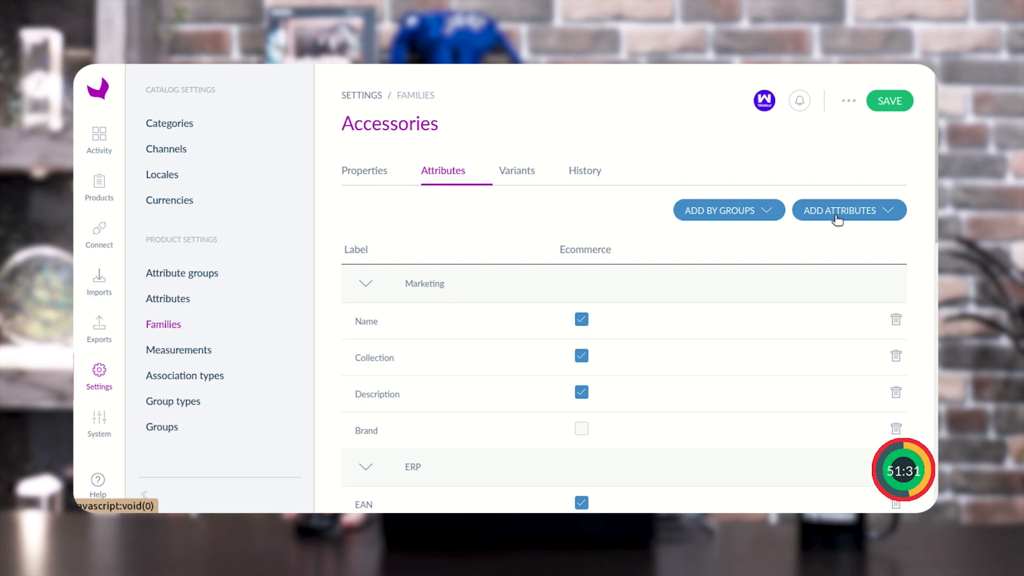
Search the available attributes for "Test" and add Testing VS to the Accessories family.
{"action": "left_click", "coordinate": [864, 211]}
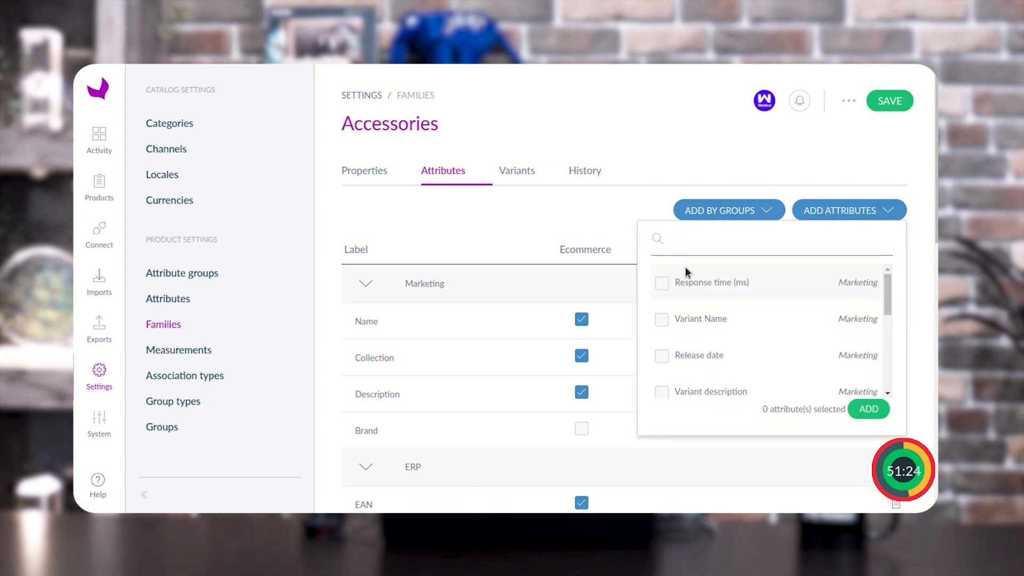
{"action": "type", "text": "Test"}
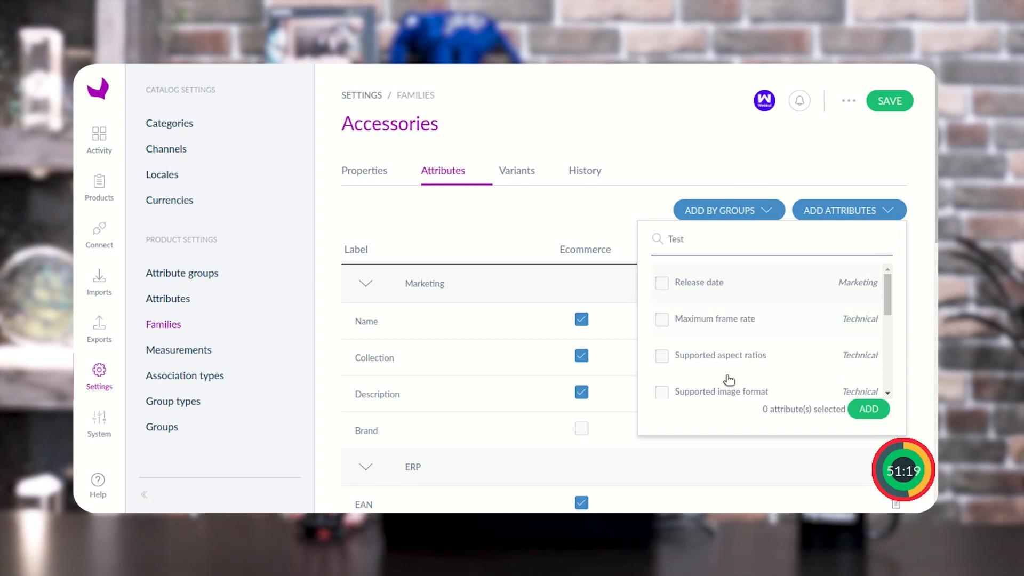
{"action": "left_click", "coordinate": [662, 283]}
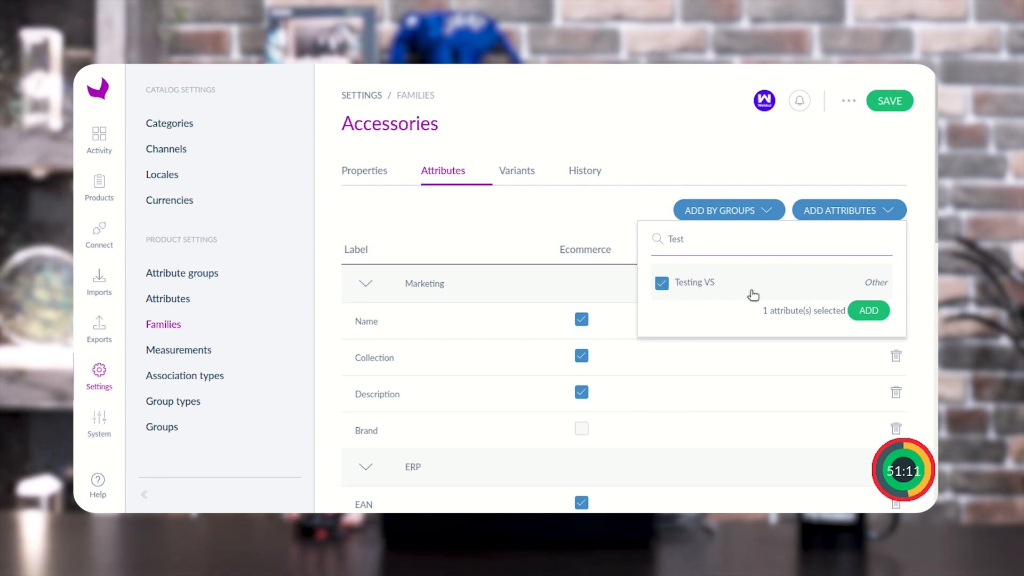
{"action": "left_click", "coordinate": [878, 312]}
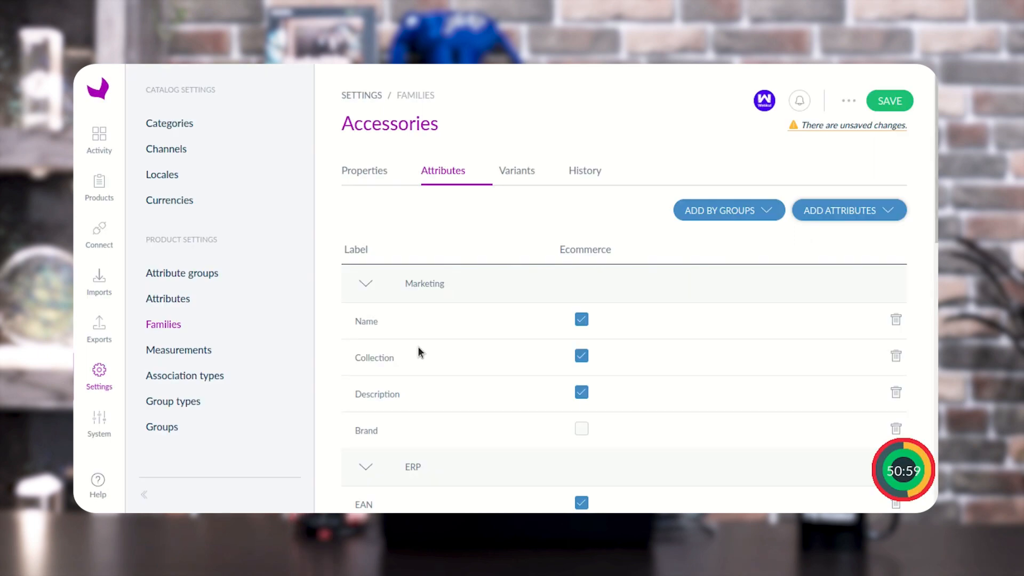
Check the Testing VS entry in the family's Other group and save the Accessories family.
{"action": "scroll", "coordinate": [664, 362], "scroll_direction": "down", "scroll_amount": 8}
{"action": "scroll", "coordinate": [650, 355], "scroll_direction": "down", "scroll_amount": 6}
{"action": "scroll", "coordinate": [620, 355], "scroll_direction": "up", "scroll_amount": 2}
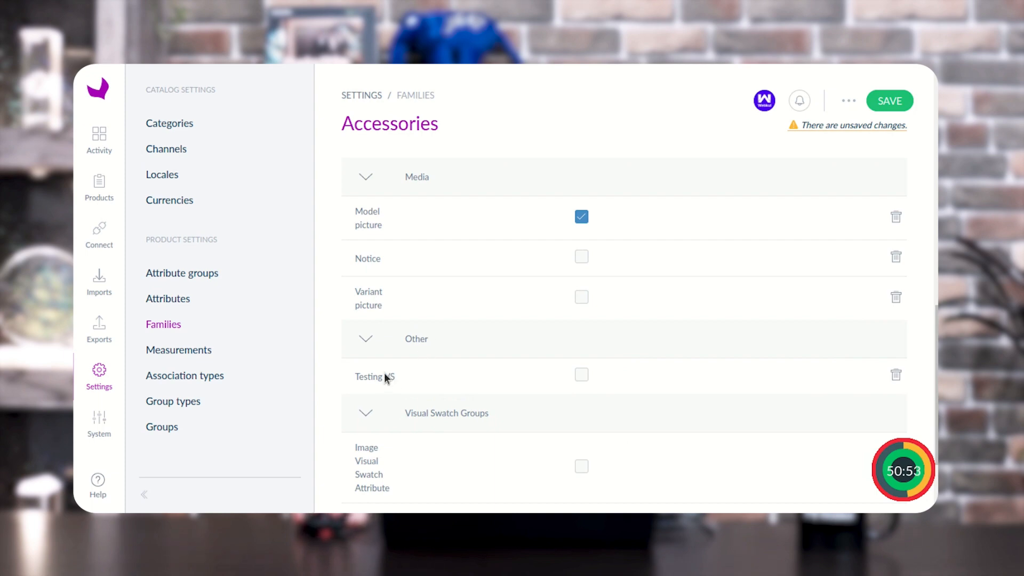
{"action": "triple_click", "coordinate": [400, 377]}
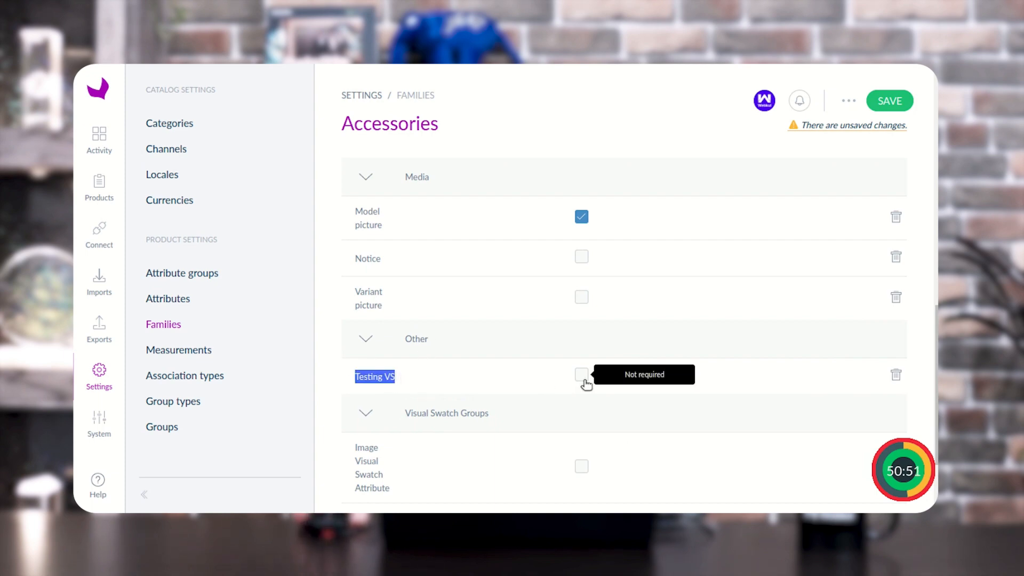
{"action": "left_click", "coordinate": [430, 378]}
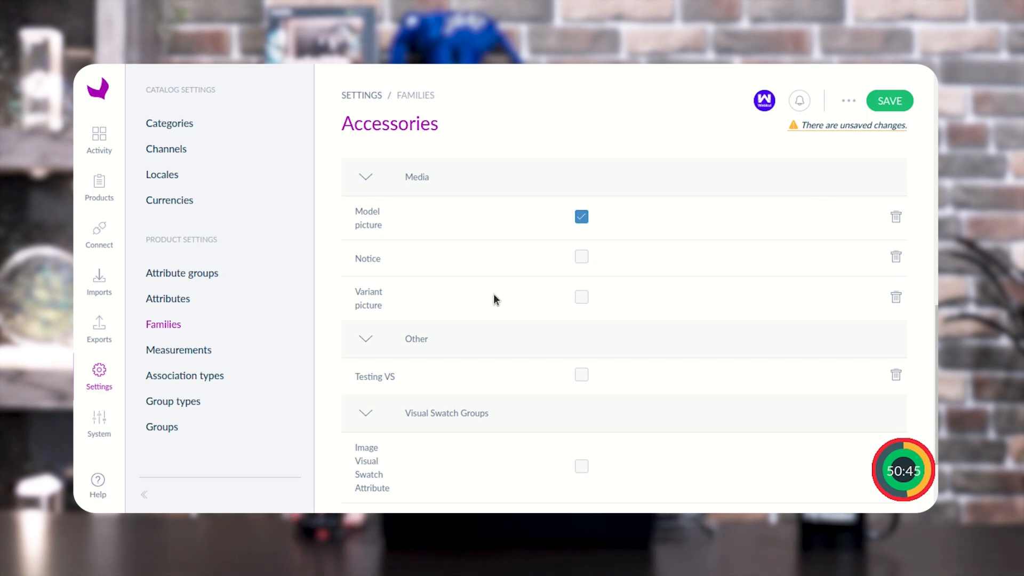
{"action": "scroll", "coordinate": [749, 320], "scroll_direction": "up", "scroll_amount": 10}
{"action": "scroll", "coordinate": [708, 298], "scroll_direction": "up", "scroll_amount": 2}
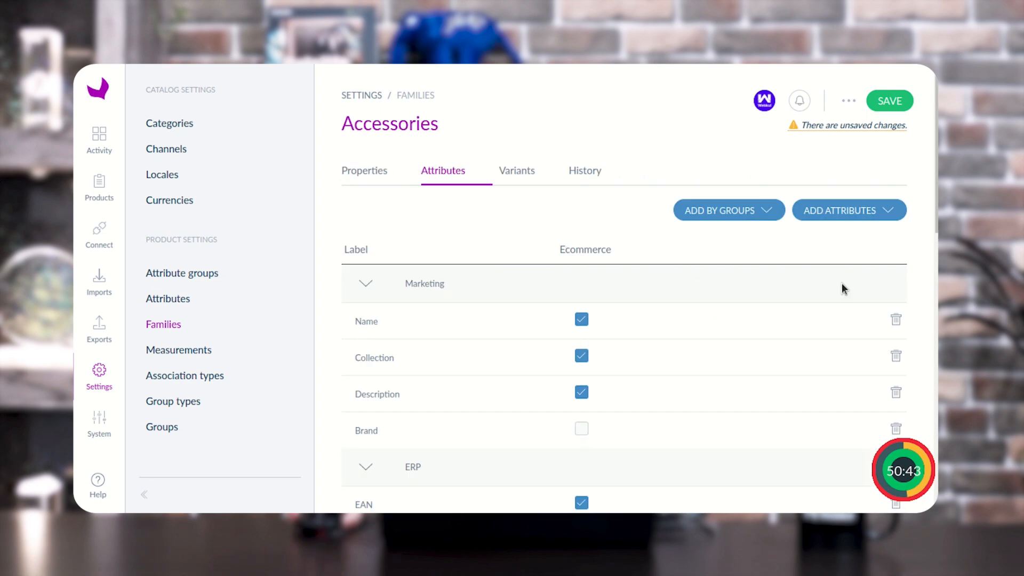
{"action": "left_click", "coordinate": [899, 108]}
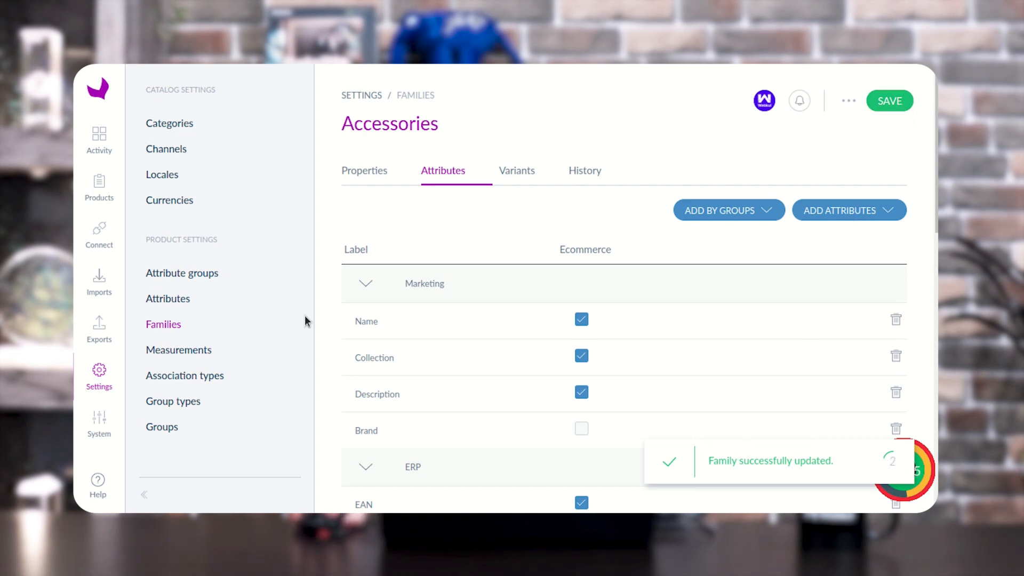
{"action": "left_click_drag", "start_coordinate": [710, 461], "coordinate": [777, 462]}
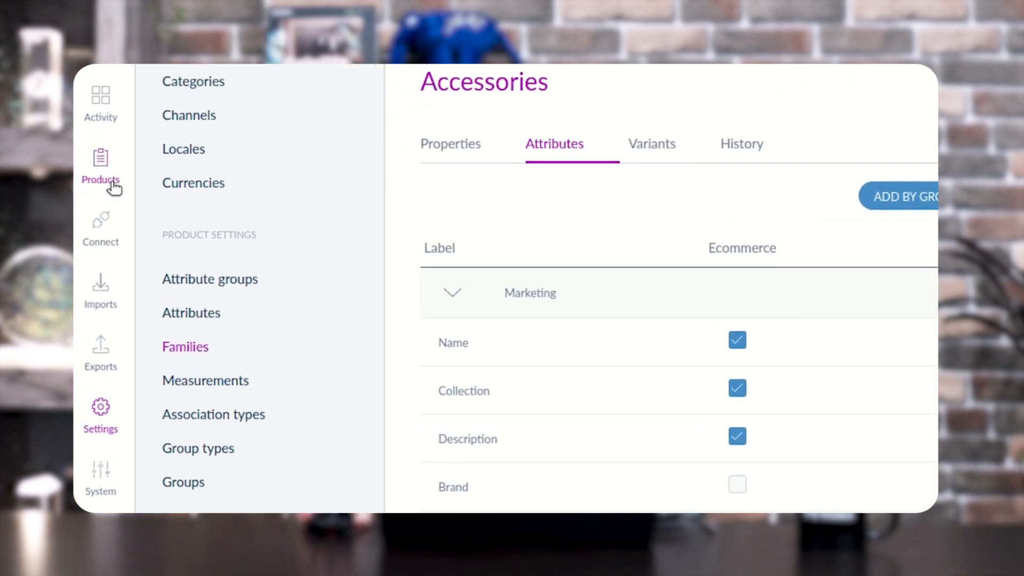
Create a product with the SKU "New Product" in the Accessories family.
{"action": "left_click", "coordinate": [110, 182]}
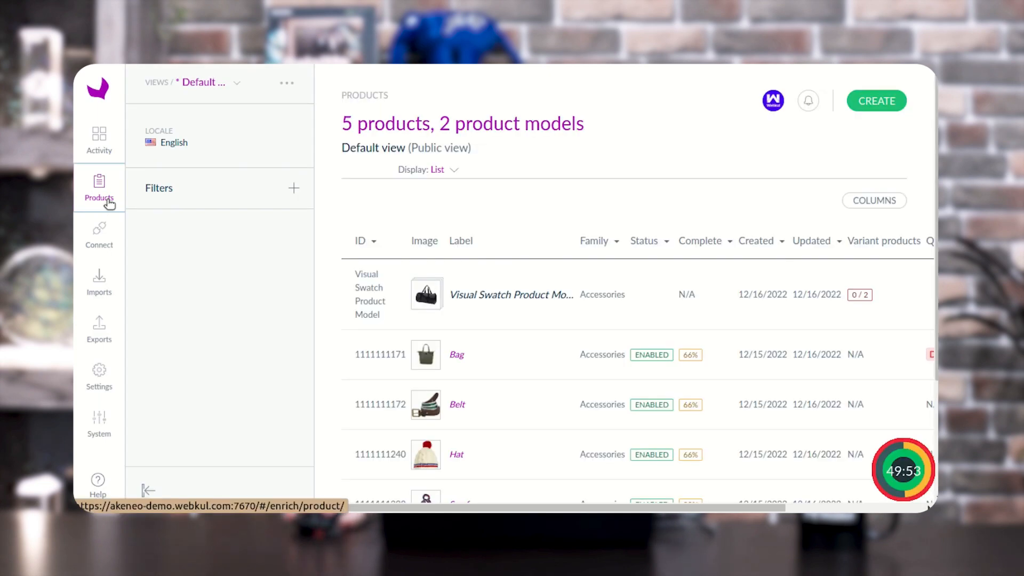
{"action": "scroll", "coordinate": [931, 380], "scroll_direction": "down", "scroll_amount": 2}
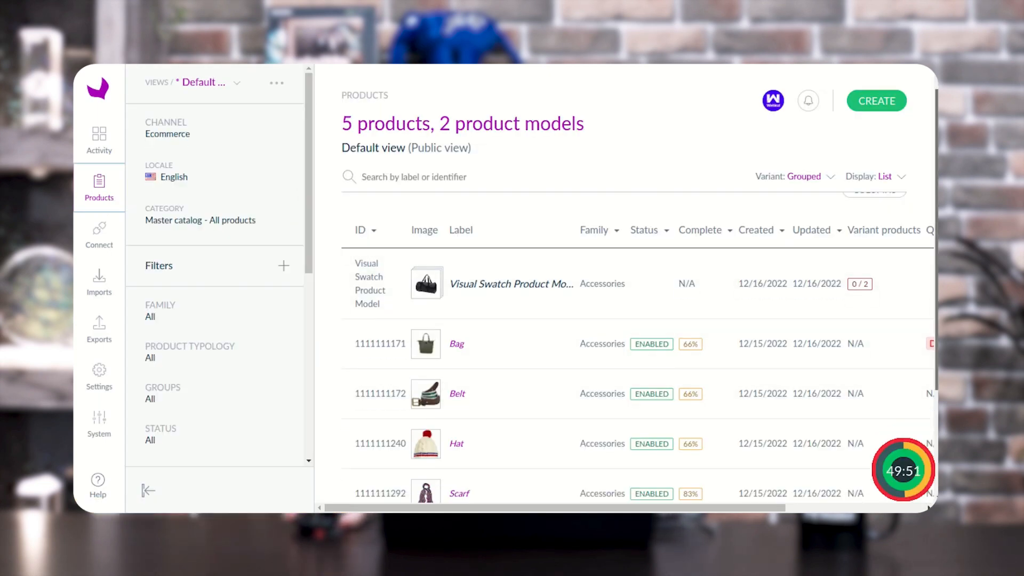
{"action": "scroll", "coordinate": [917, 373], "scroll_direction": "up", "scroll_amount": 4}
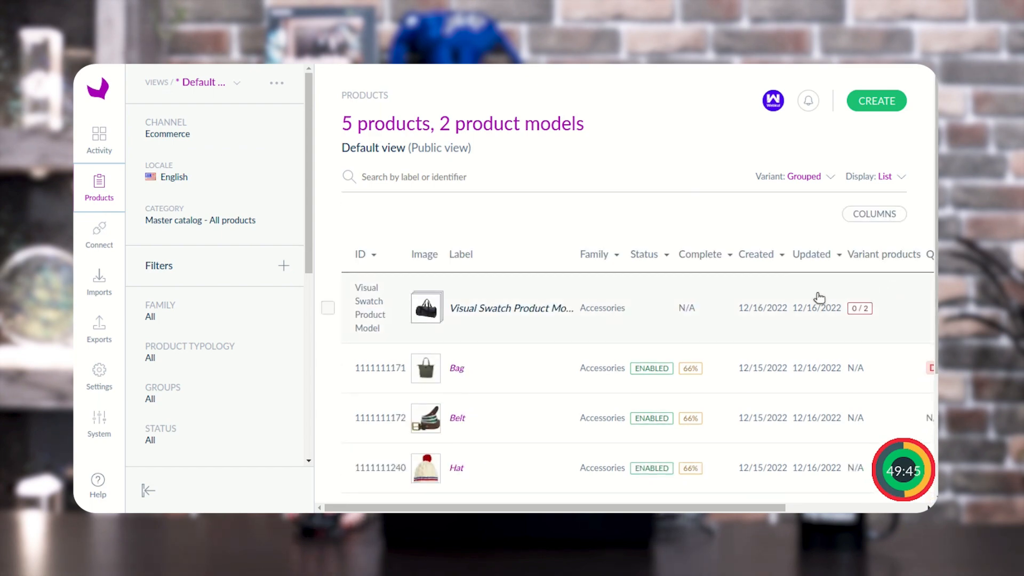
{"action": "left_click", "coordinate": [886, 104]}
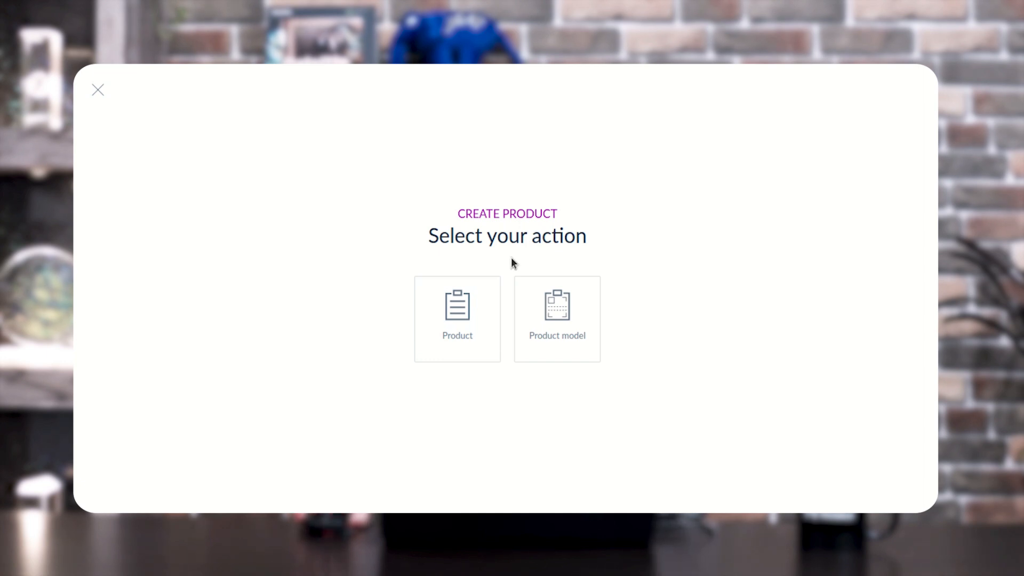
{"action": "left_click", "coordinate": [463, 346]}
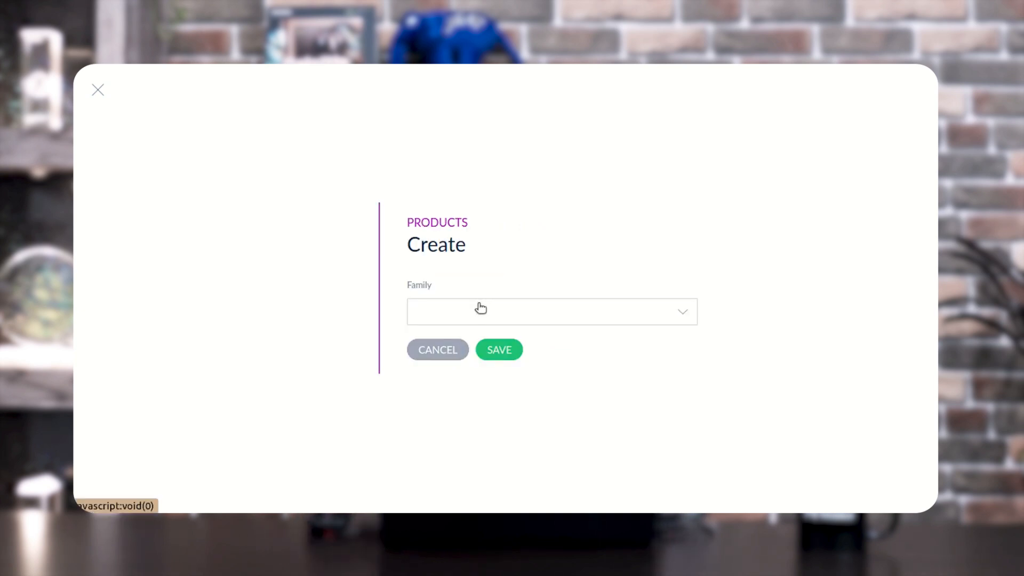
{"action": "left_click", "coordinate": [455, 279]}
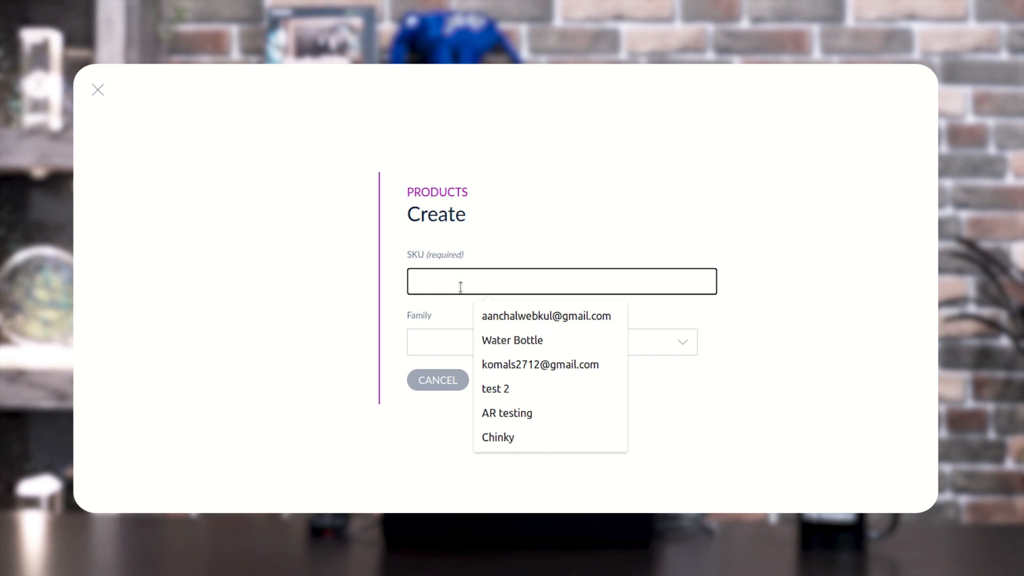
{"action": "type", "text": "Nrw"}
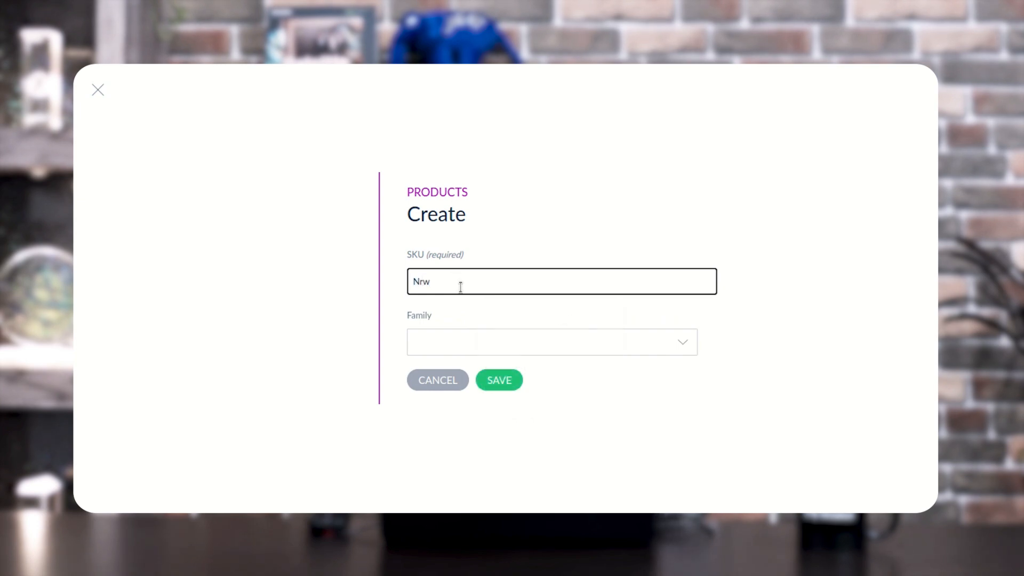
{"action": "type", "text": " Product"}
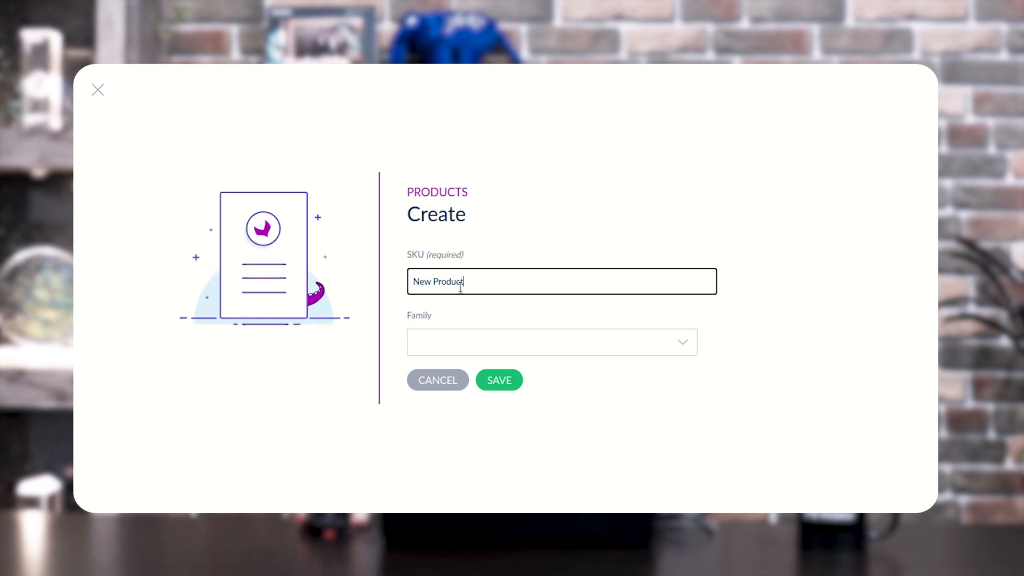
{"action": "left_click", "coordinate": [423, 348]}
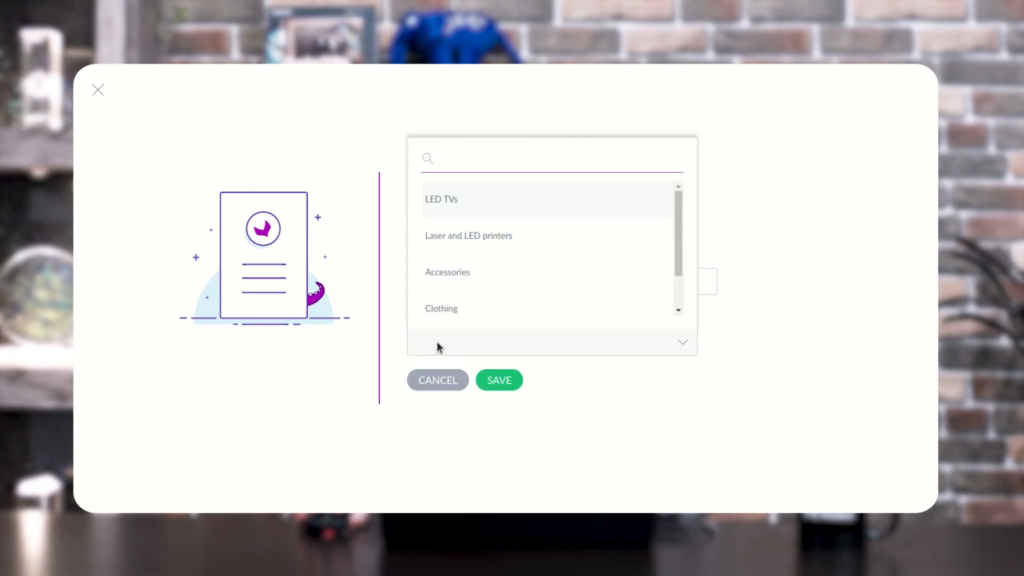
{"action": "left_click", "coordinate": [464, 263]}
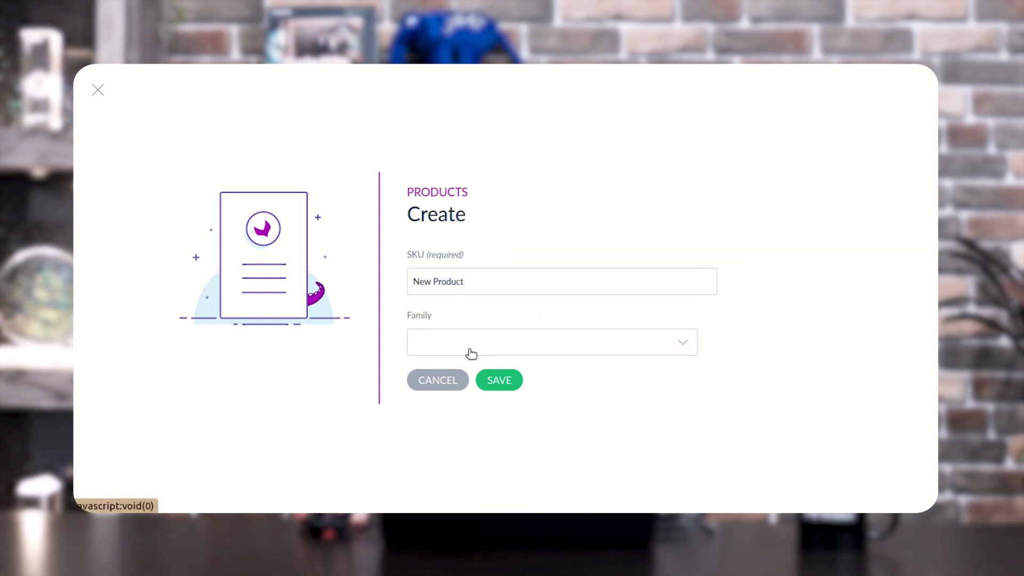
{"action": "left_click", "coordinate": [509, 383]}
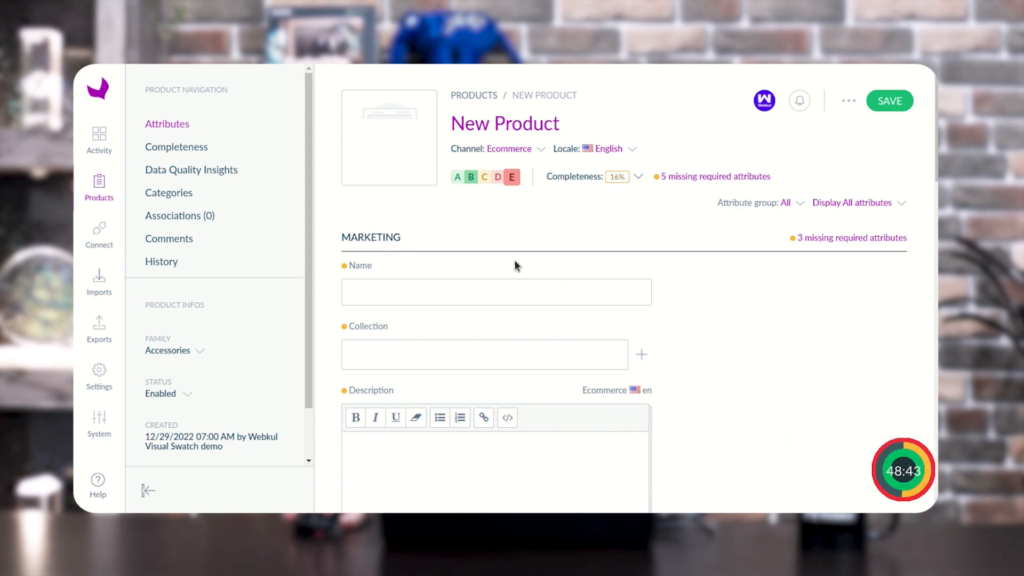
Locate the Testing VS attribute in the Other group of the new product's attributes.
{"action": "scroll", "coordinate": [496, 373], "scroll_direction": "down", "scroll_amount": 6}
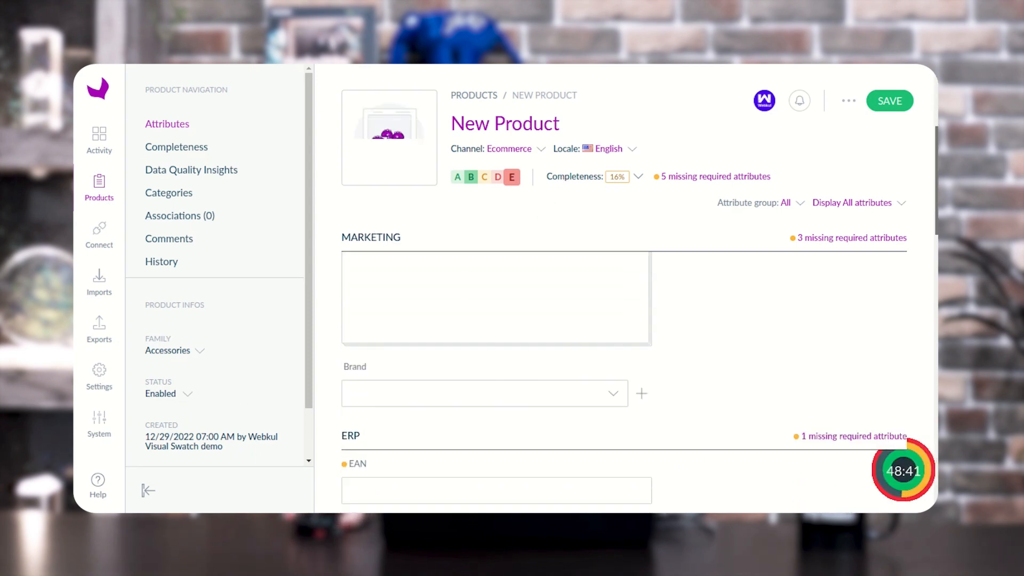
{"action": "scroll", "coordinate": [624, 368], "scroll_direction": "down", "scroll_amount": 5}
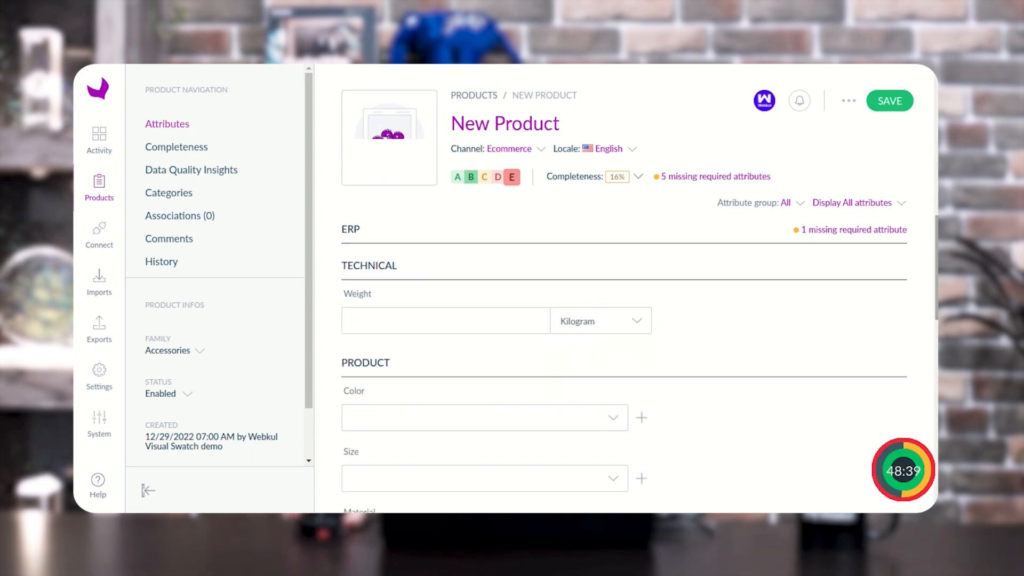
{"action": "scroll", "coordinate": [624, 368], "scroll_direction": "down", "scroll_amount": 2}
{"action": "scroll", "coordinate": [699, 300], "scroll_direction": "down", "scroll_amount": 8}
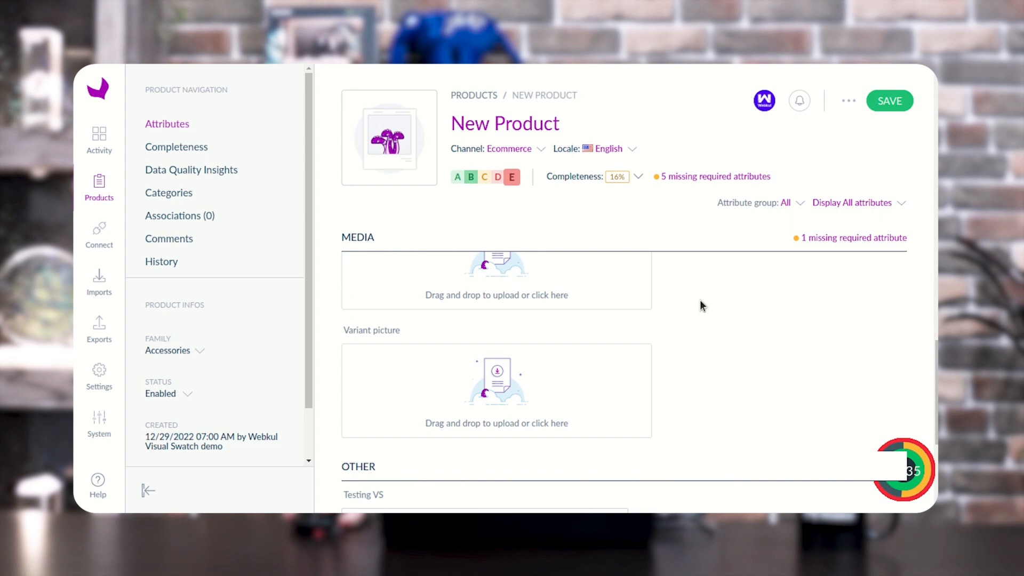
{"action": "scroll", "coordinate": [700, 300], "scroll_direction": "down", "scroll_amount": 4}
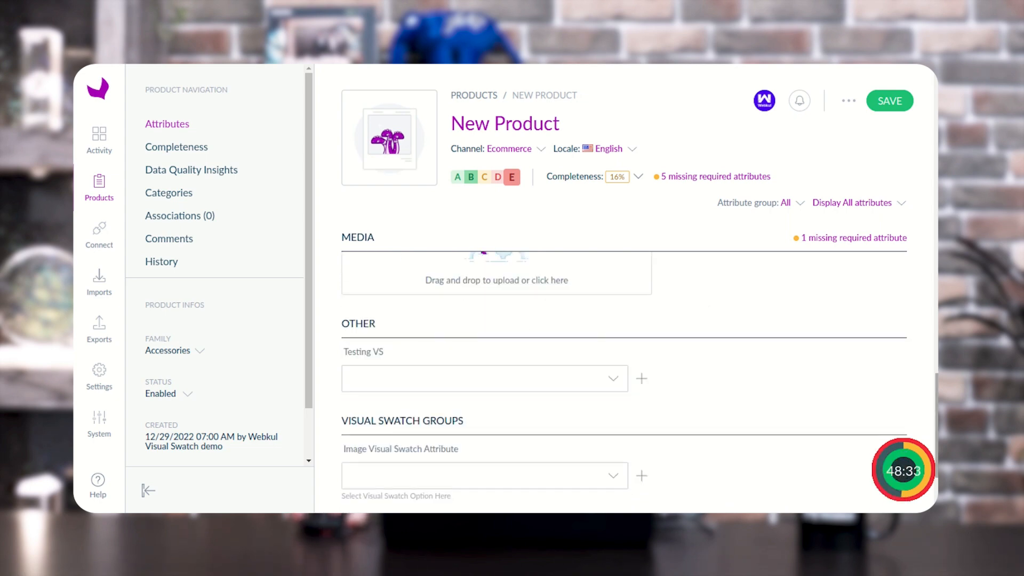
{"action": "left_click_drag", "start_coordinate": [341, 324], "coordinate": [371, 324]}
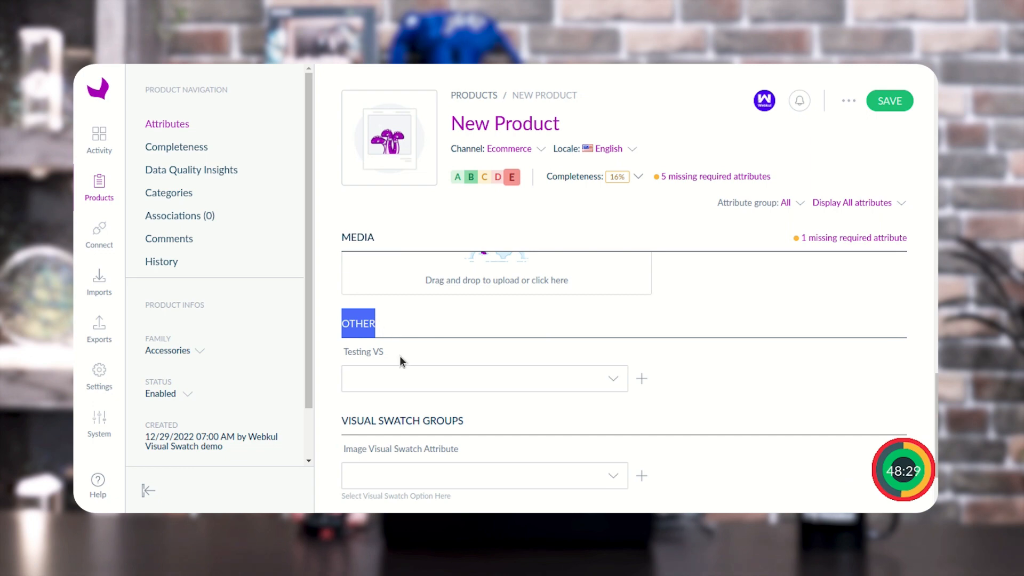
{"action": "left_click_drag", "start_coordinate": [347, 351], "coordinate": [401, 362]}
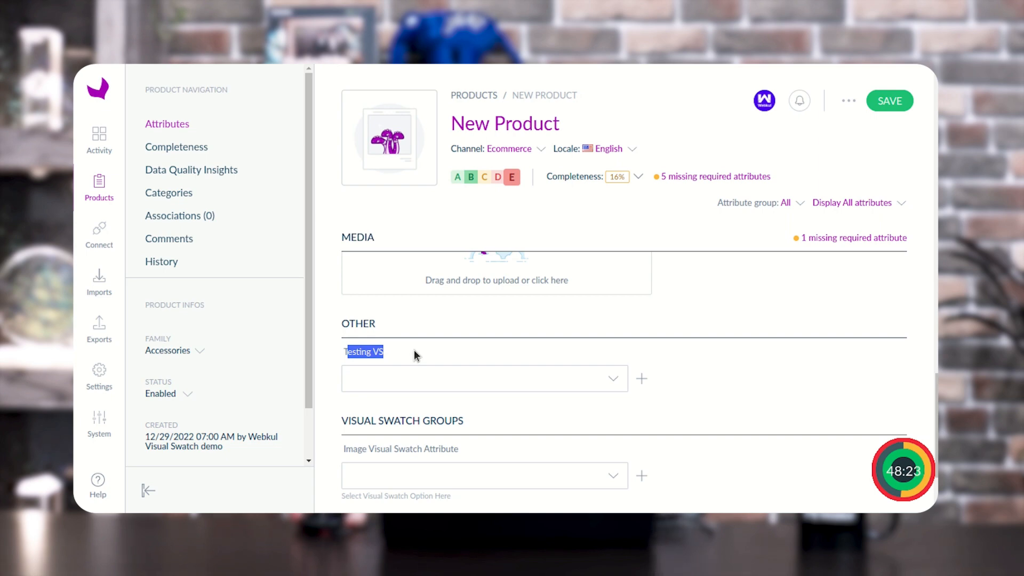
{"action": "left_click", "coordinate": [413, 350]}
{"action": "left_click_drag", "start_coordinate": [394, 353], "coordinate": [341, 351]}
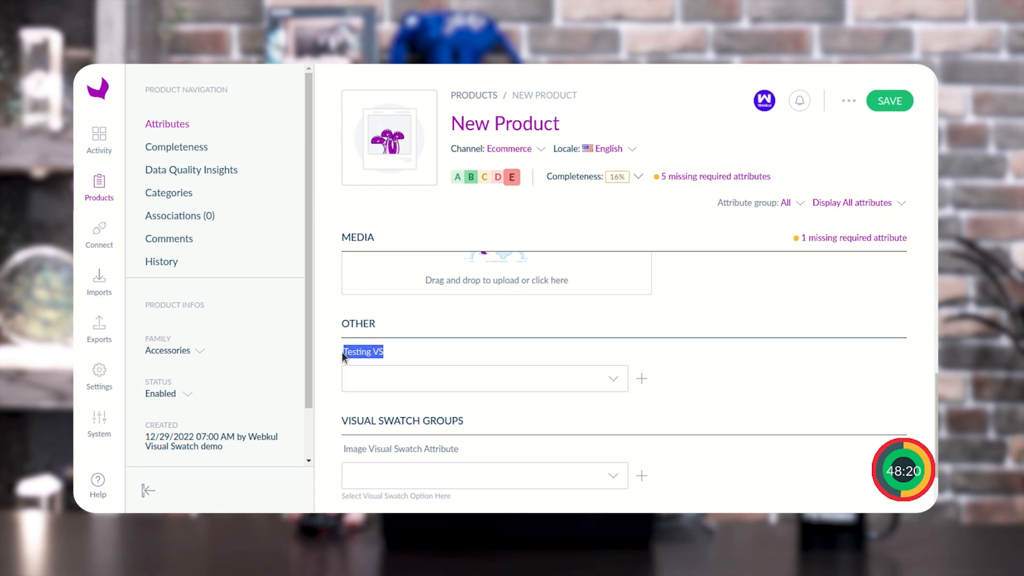
{"action": "left_click", "coordinate": [663, 385]}
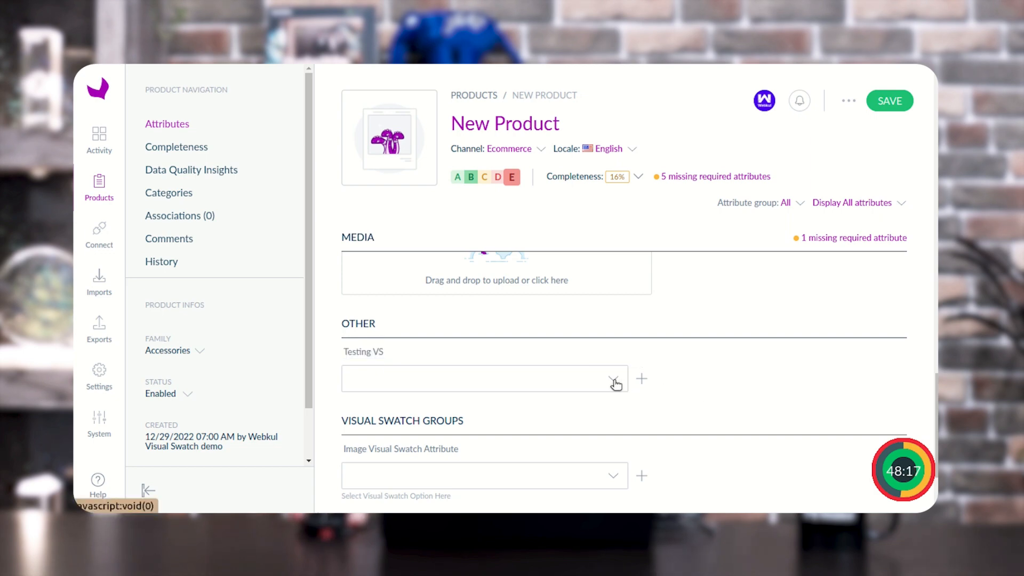
View the options offered for Testing VS without choosing one, and look over the Visual Swatch Groups attributes.
{"action": "left_click", "coordinate": [613, 380]}
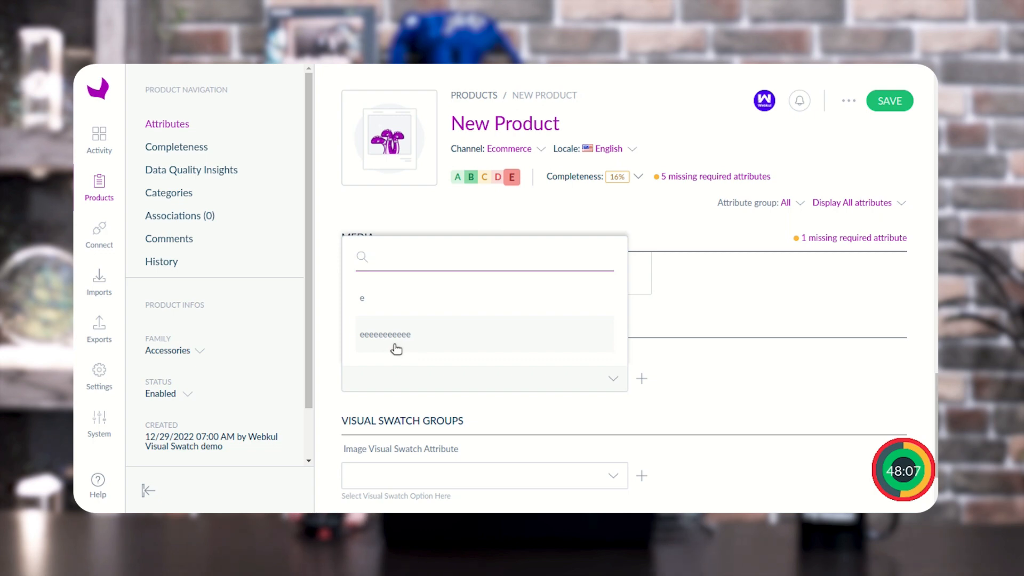
{"action": "left_click", "coordinate": [686, 393]}
{"action": "scroll", "coordinate": [464, 366], "scroll_direction": "down", "scroll_amount": 2}
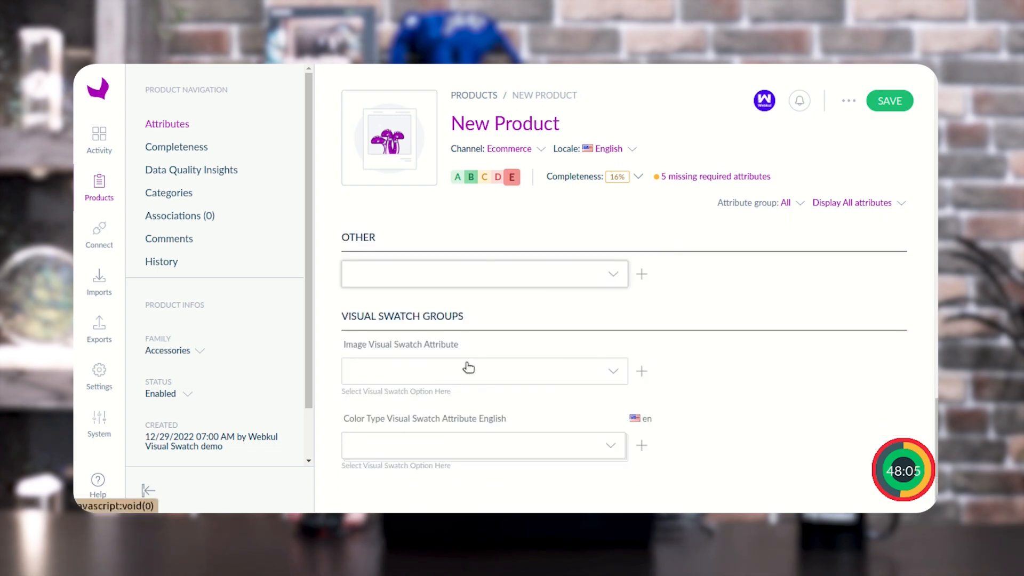
Check which existing options the Testing VS attribute in the Other group offers, leaving its value empty.
{"action": "scroll", "coordinate": [495, 344], "scroll_direction": "up", "scroll_amount": 2}
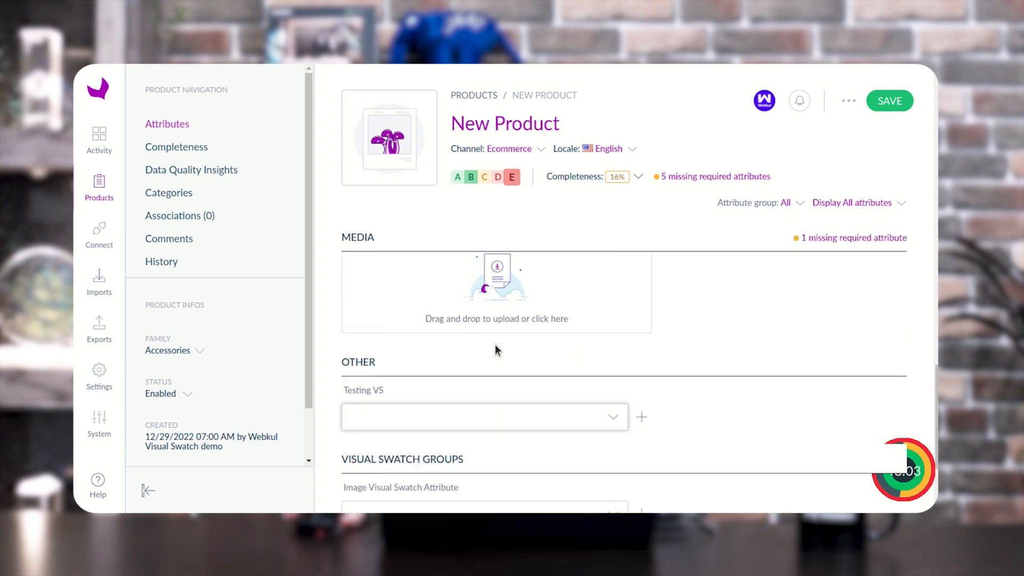
{"action": "scroll", "coordinate": [437, 383], "scroll_direction": "down", "scroll_amount": 1}
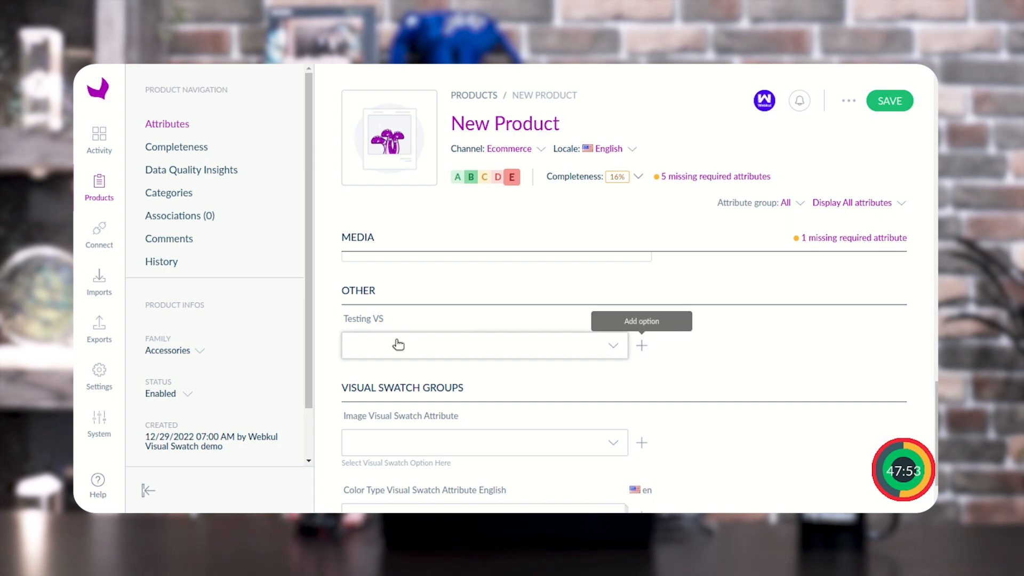
{"action": "left_click", "coordinate": [615, 347]}
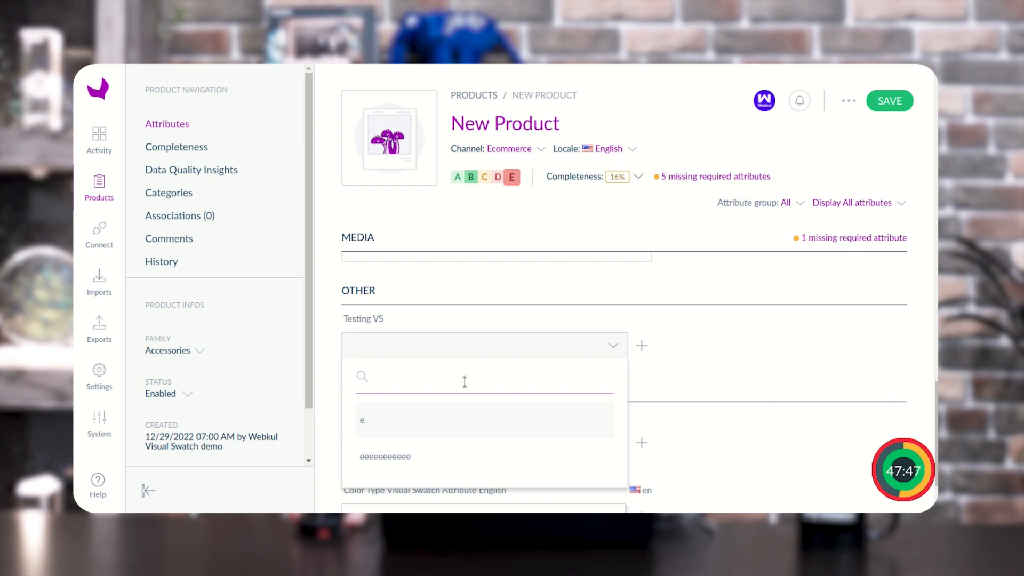
{"action": "left_click", "coordinate": [696, 356]}
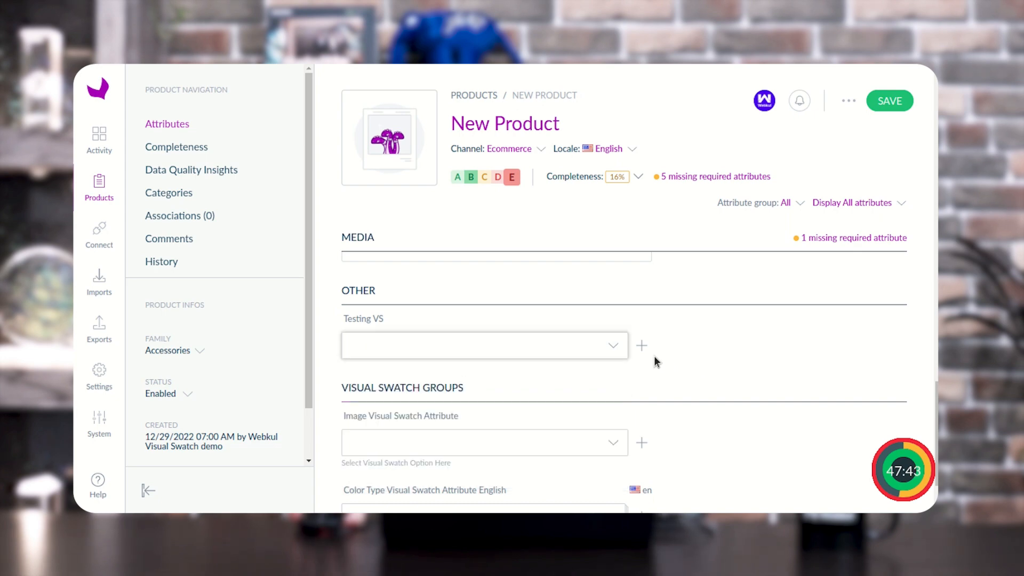
Add a Testing VS attribute option from the product with code "Extra Swatch", English label "test" and a red colour swatch.
{"action": "left_click", "coordinate": [641, 346]}
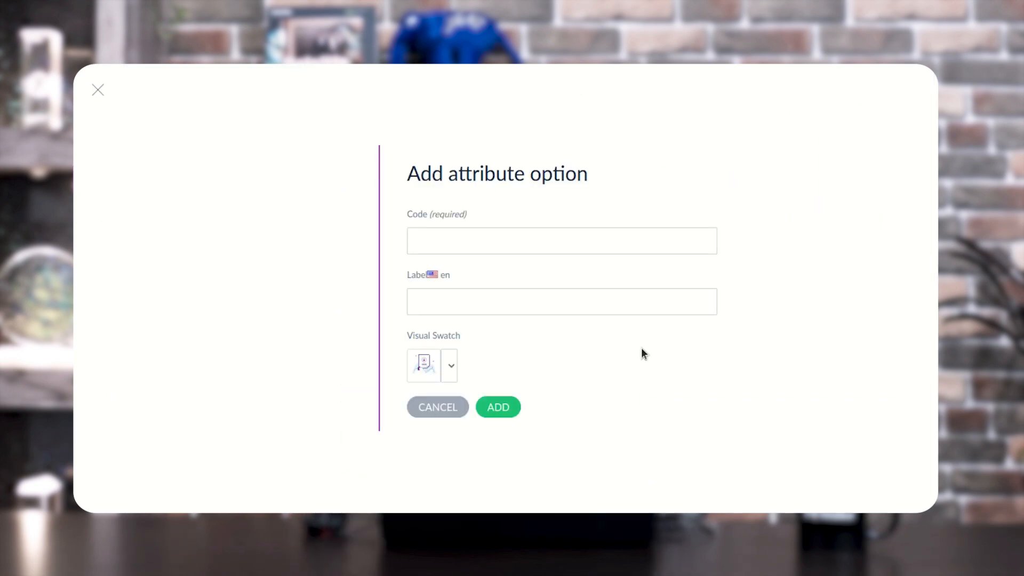
{"action": "left_click", "coordinate": [512, 243]}
{"action": "type", "text": "Extra Swatch"}
{"action": "left_click", "coordinate": [489, 296]}
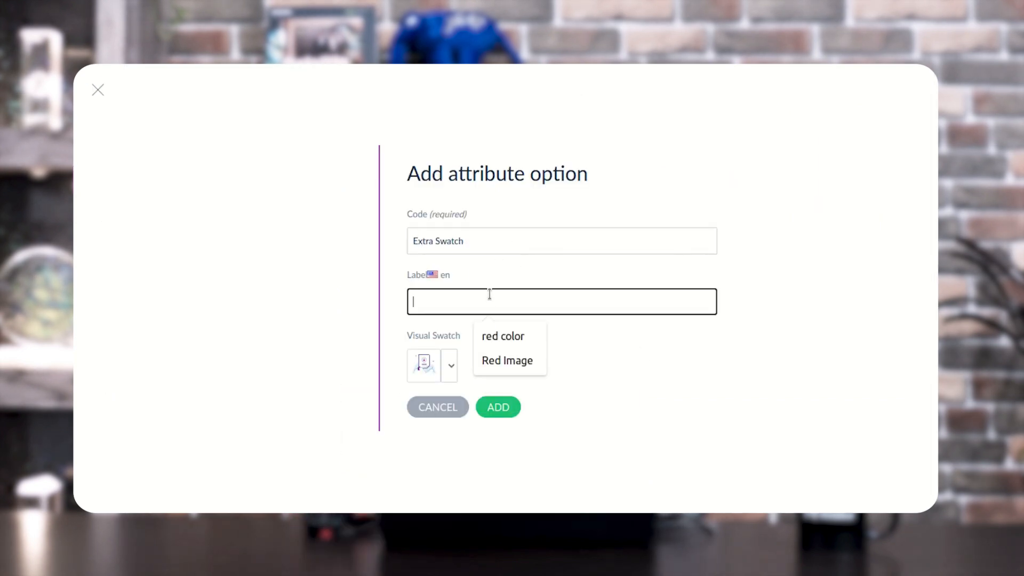
{"action": "type", "text": "test"}
{"action": "left_click", "coordinate": [450, 366]}
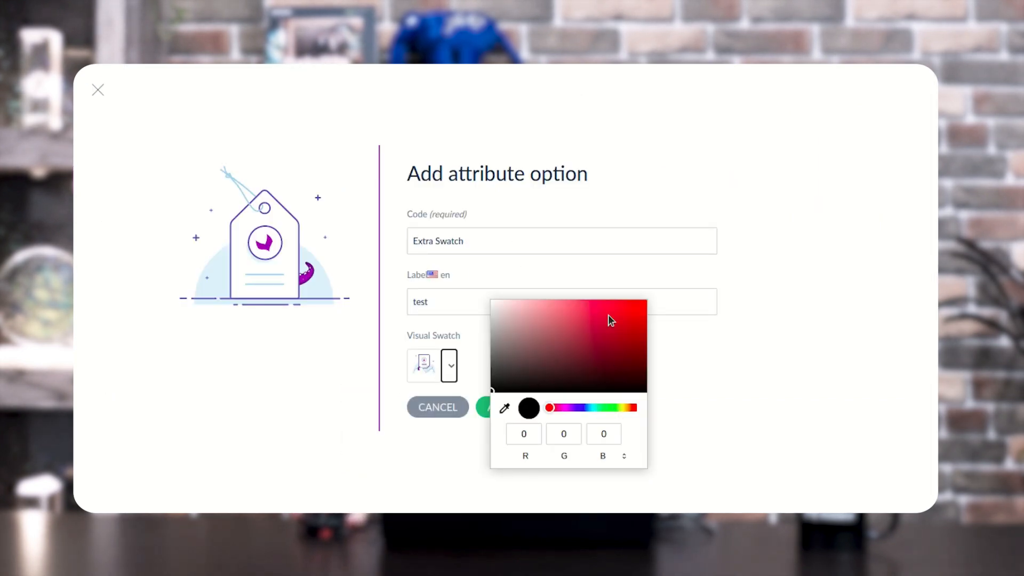
{"action": "left_click", "coordinate": [625, 319]}
{"action": "left_click", "coordinate": [462, 440]}
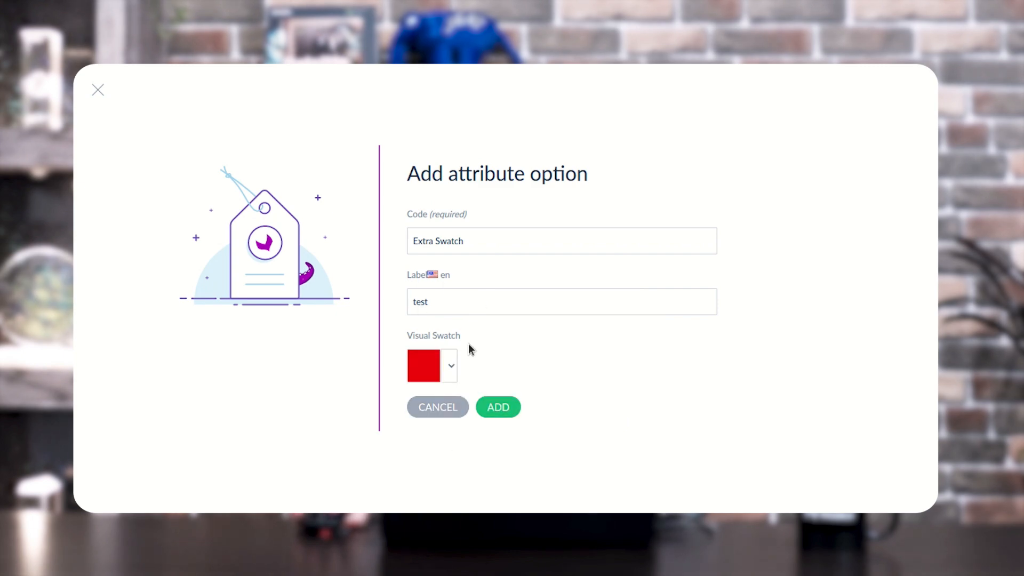
{"action": "left_click", "coordinate": [504, 408]}
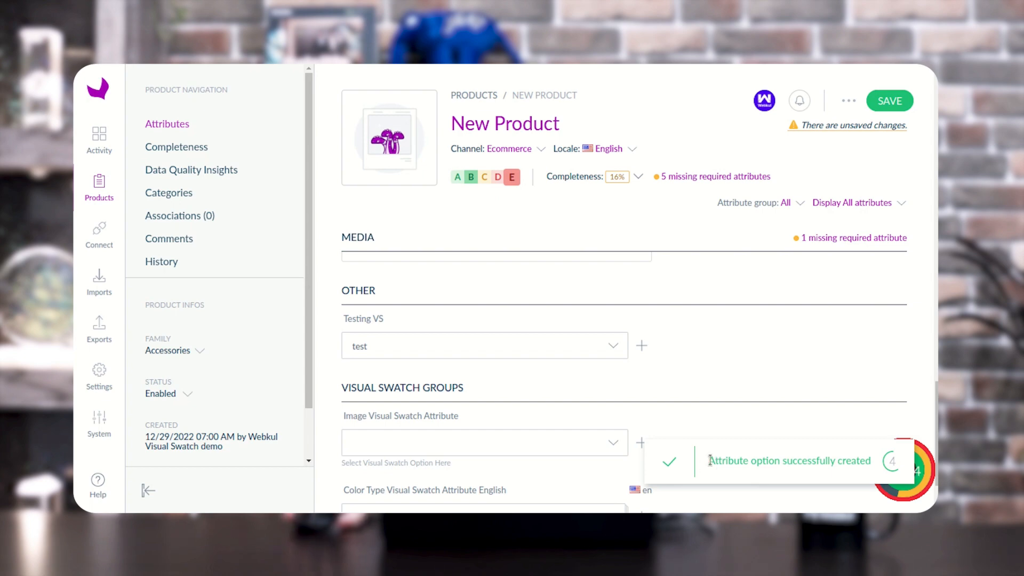
Check the Testing VS value and its option list for the added "test" option, keeping the current selection.
{"action": "left_click_drag", "start_coordinate": [707, 462], "coordinate": [835, 463]}
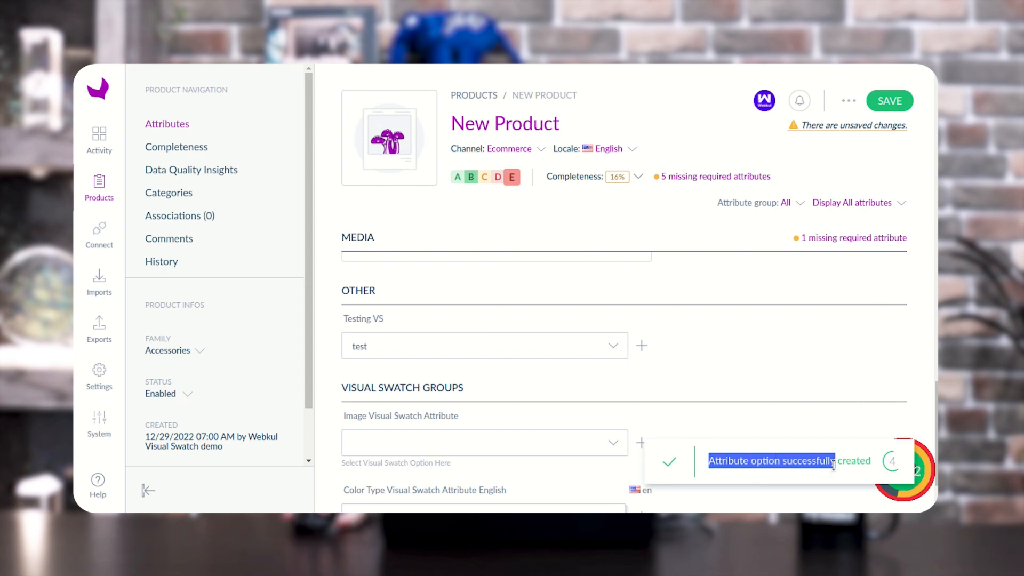
{"action": "scroll", "coordinate": [835, 463], "scroll_direction": "down", "scroll_amount": 1}
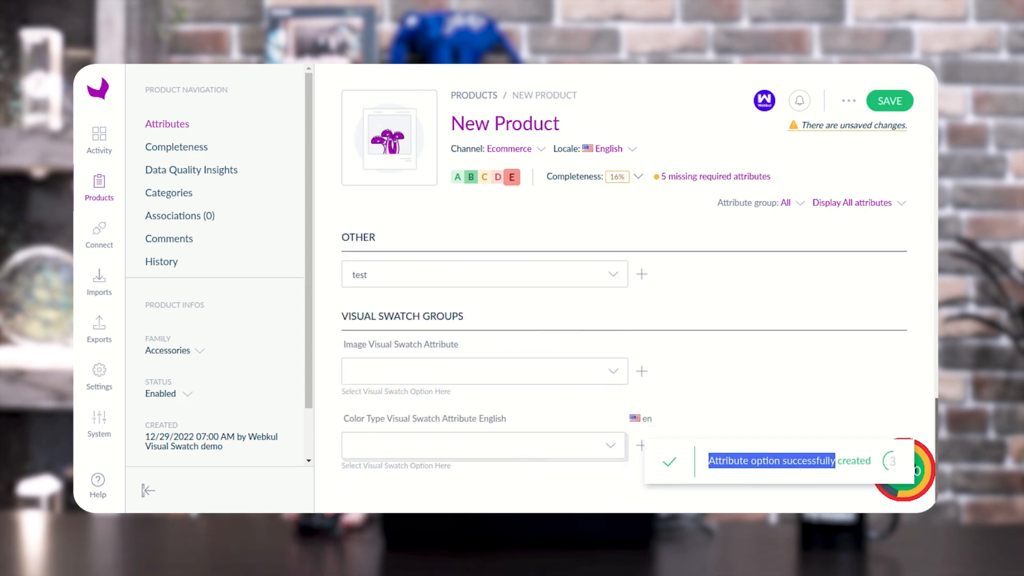
{"action": "scroll", "coordinate": [565, 326], "scroll_direction": "up", "scroll_amount": 1}
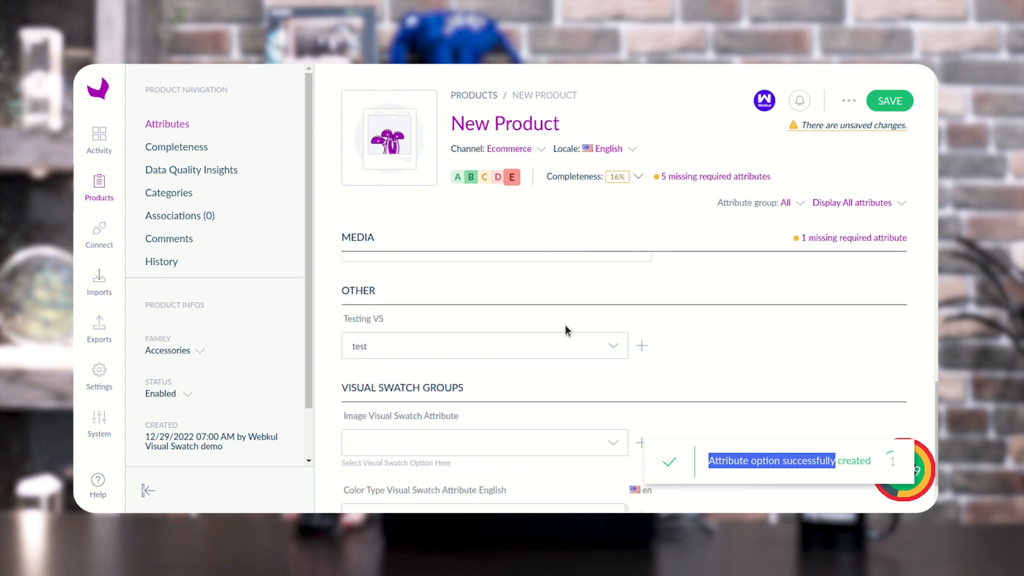
{"action": "left_click", "coordinate": [604, 348]}
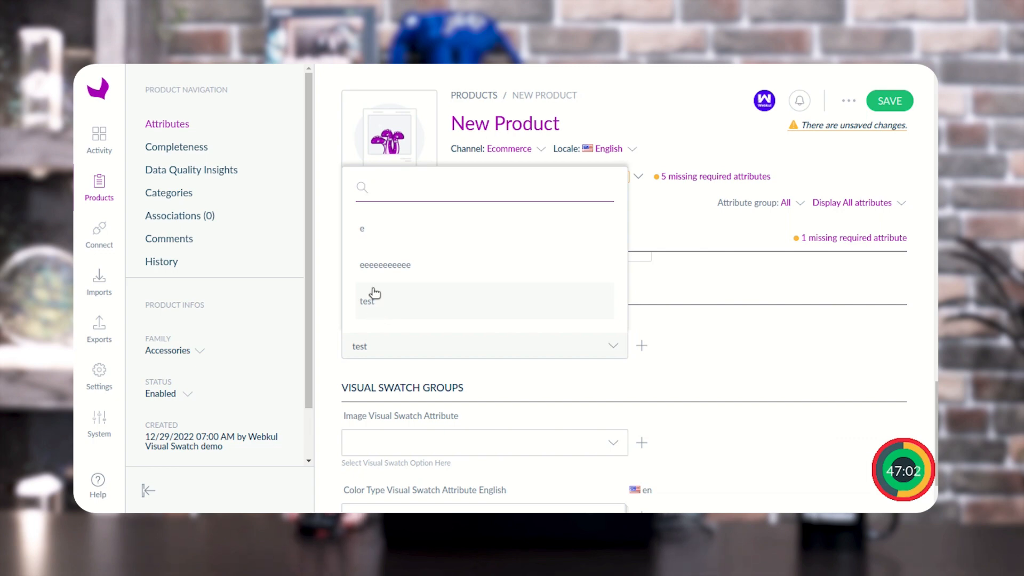
{"action": "left_click", "coordinate": [655, 373]}
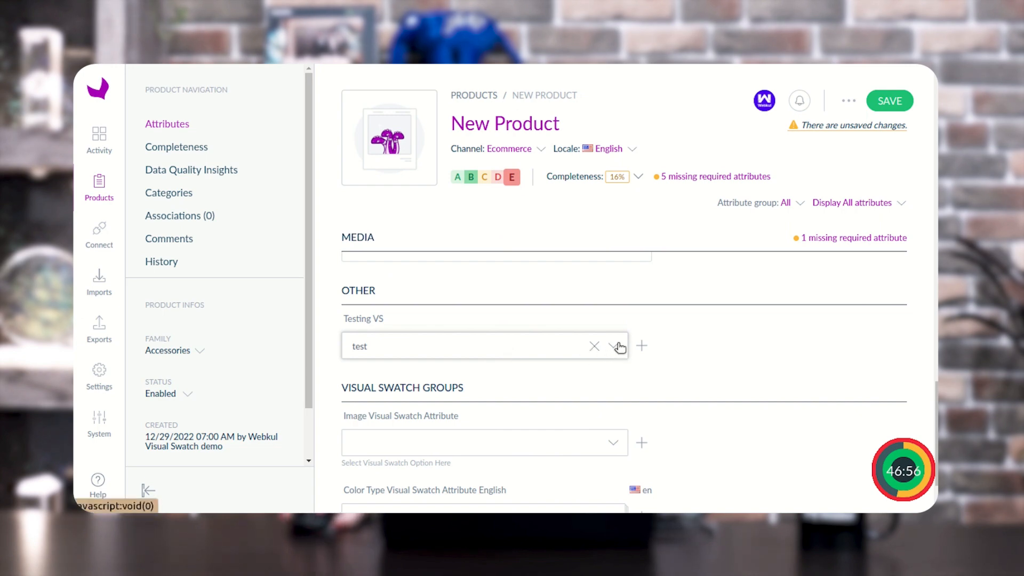
{"action": "scroll", "coordinate": [679, 393], "scroll_direction": "down", "scroll_amount": 1}
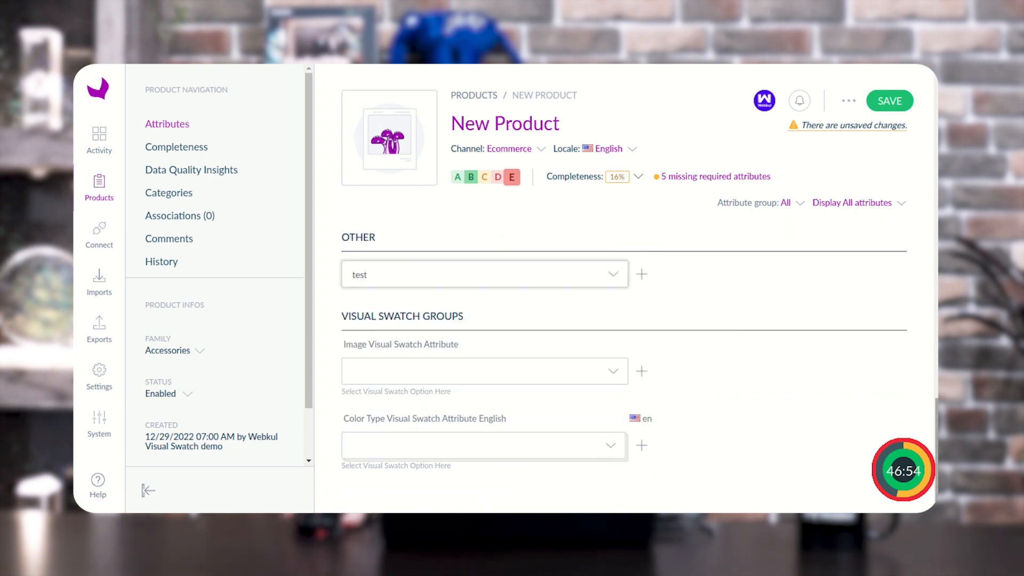
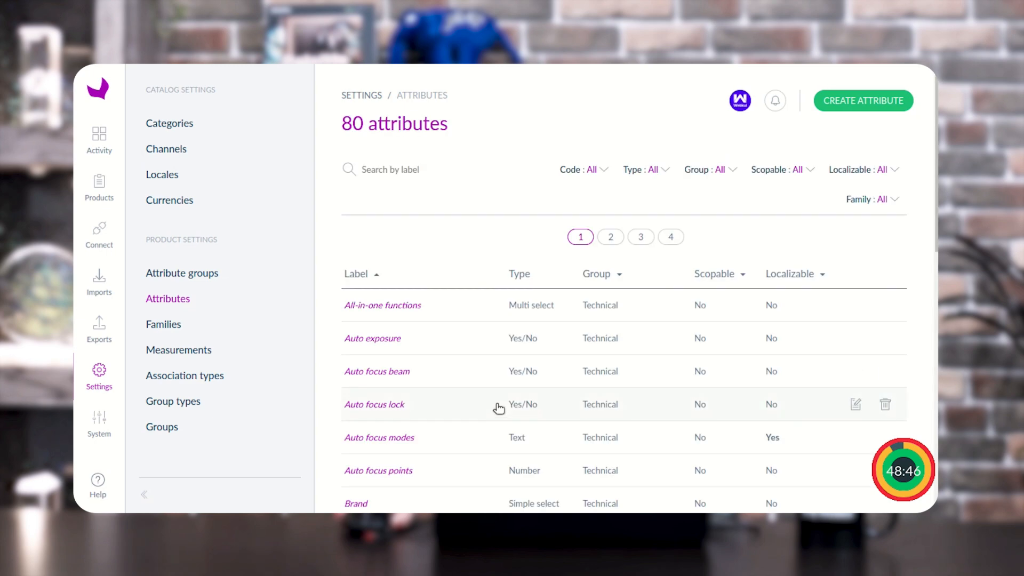
Create a Visual Swatch attribute with the label and code "Mug".
{"action": "left_click", "coordinate": [859, 104]}
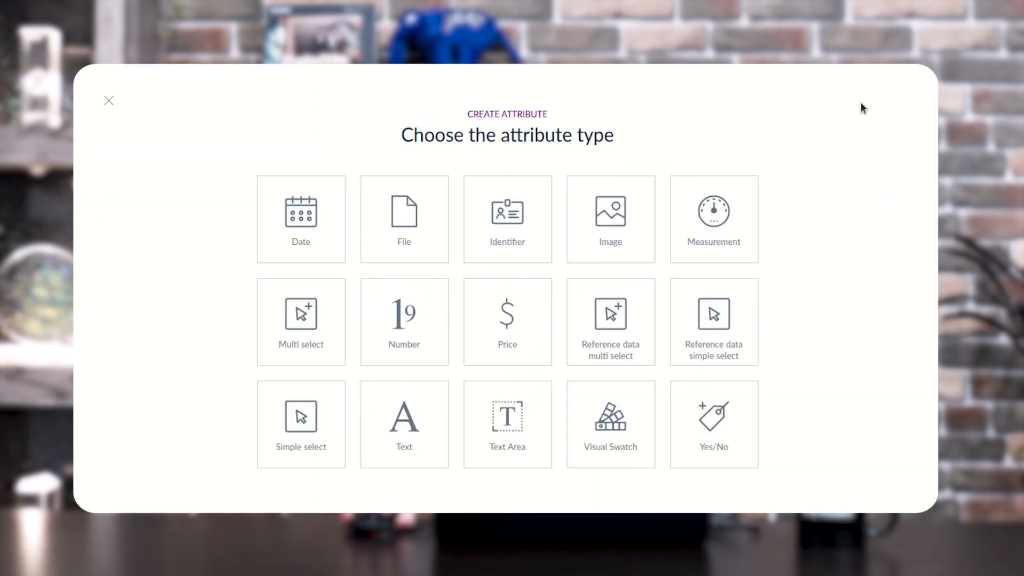
{"action": "left_click", "coordinate": [620, 425]}
{"action": "left_click", "coordinate": [527, 257]}
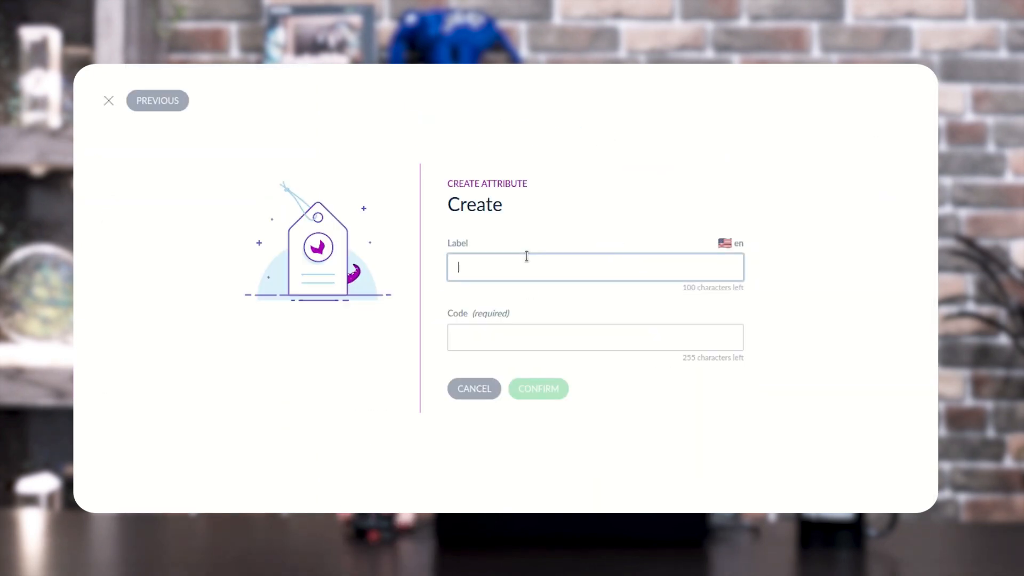
{"action": "type", "text": "Mug"}
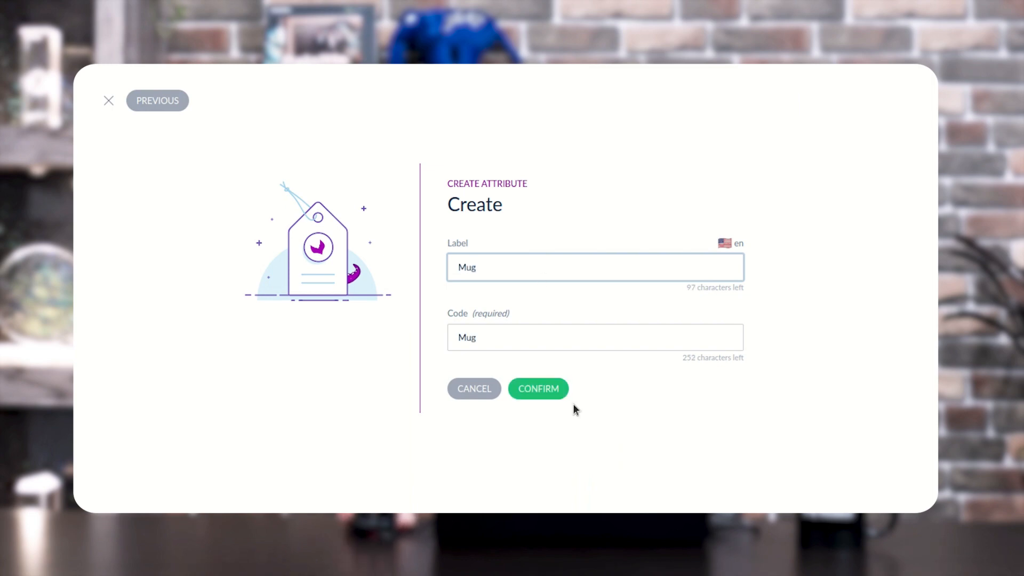
{"action": "left_click", "coordinate": [551, 389]}
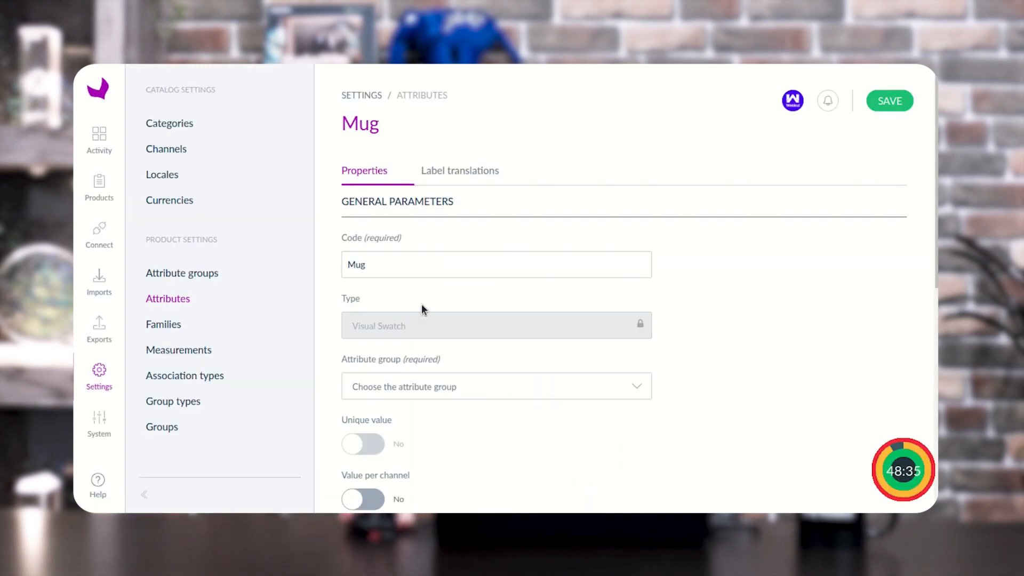
Enable both value per channel and value per locale for the Mug attribute.
{"action": "scroll", "coordinate": [455, 322], "scroll_direction": "down", "scroll_amount": 3}
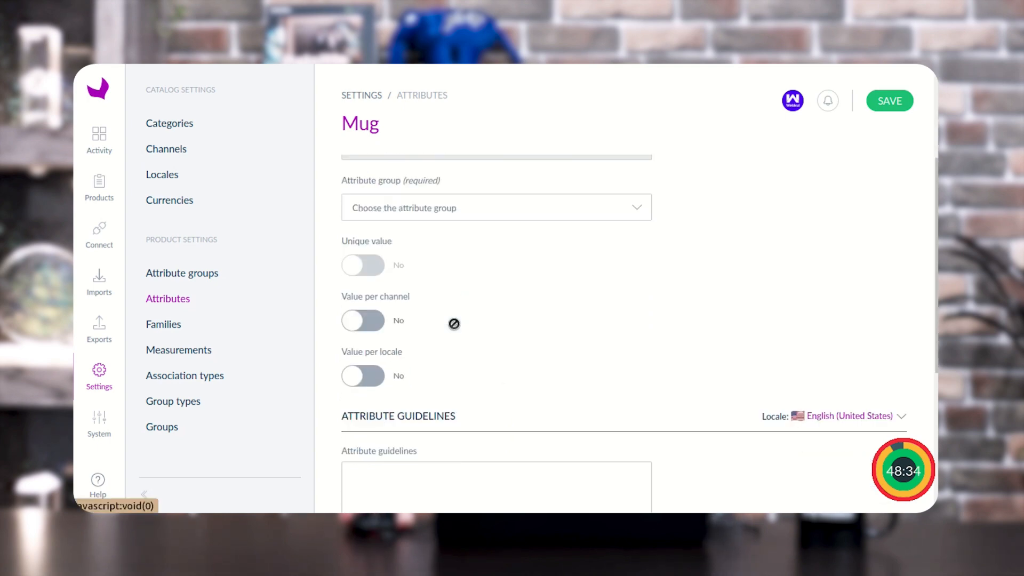
{"action": "scroll", "coordinate": [456, 328], "scroll_direction": "down", "scroll_amount": 1}
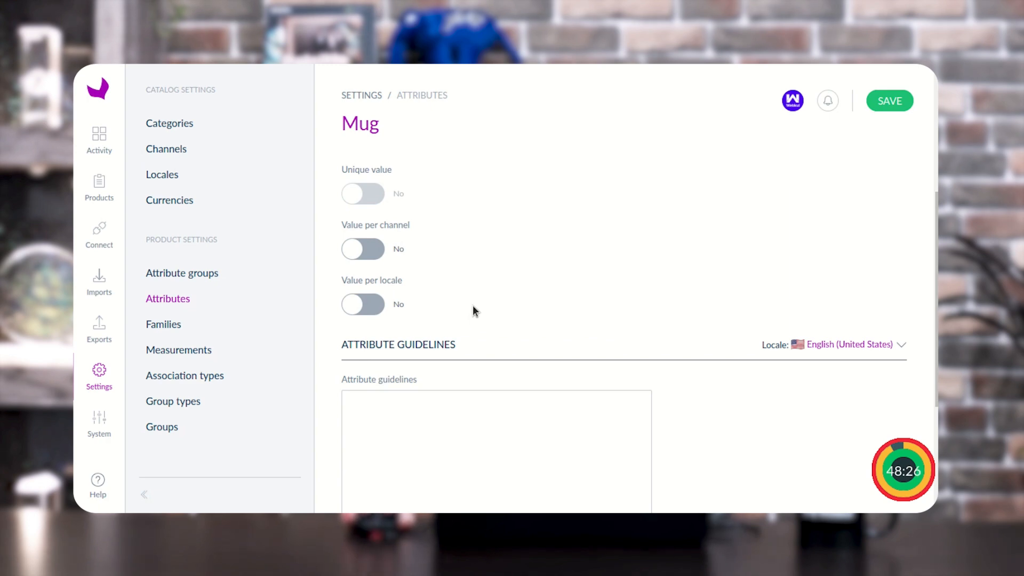
{"action": "left_click", "coordinate": [373, 251]}
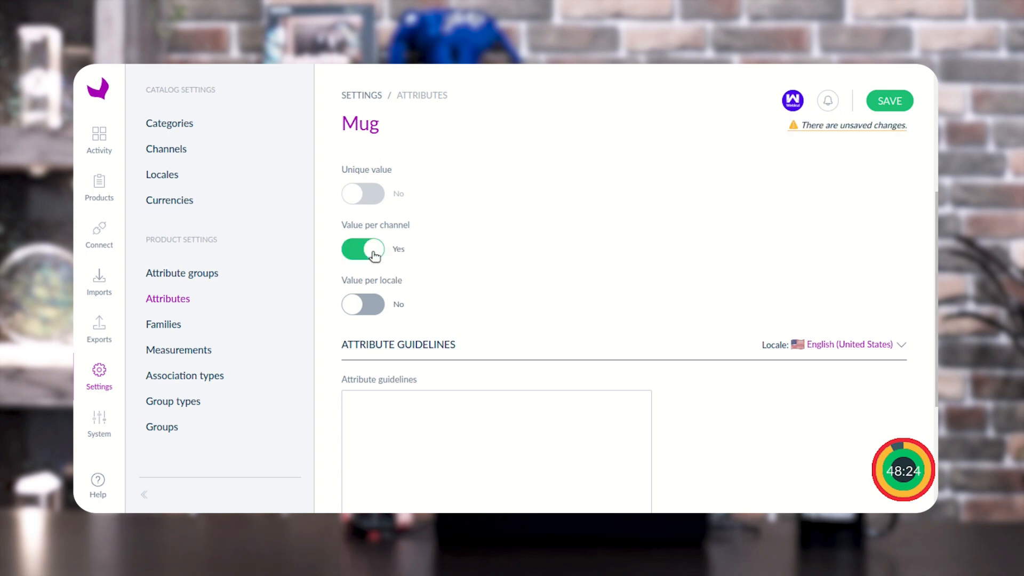
{"action": "left_click", "coordinate": [370, 310]}
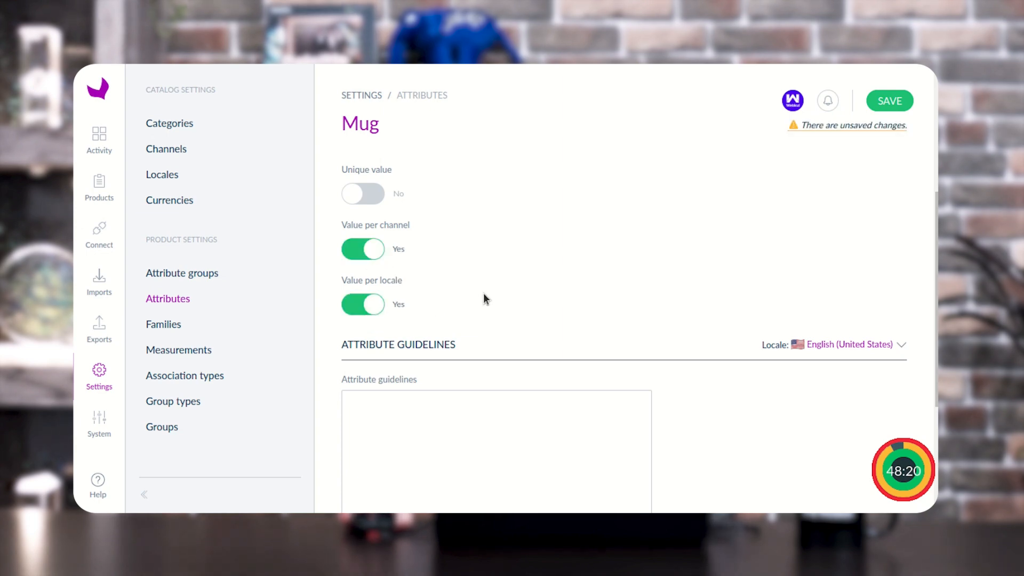
Assign the Mug attribute to the Media attribute group and save it.
{"action": "scroll", "coordinate": [520, 372], "scroll_direction": "down", "scroll_amount": 2}
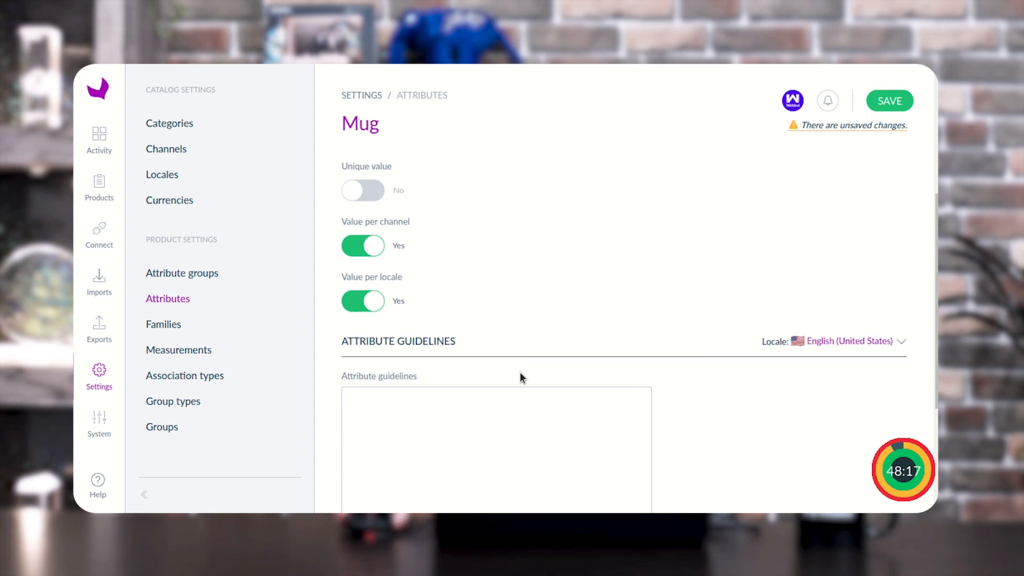
{"action": "scroll", "coordinate": [515, 378], "scroll_direction": "up", "scroll_amount": 5}
{"action": "scroll", "coordinate": [515, 375], "scroll_direction": "up", "scroll_amount": 2}
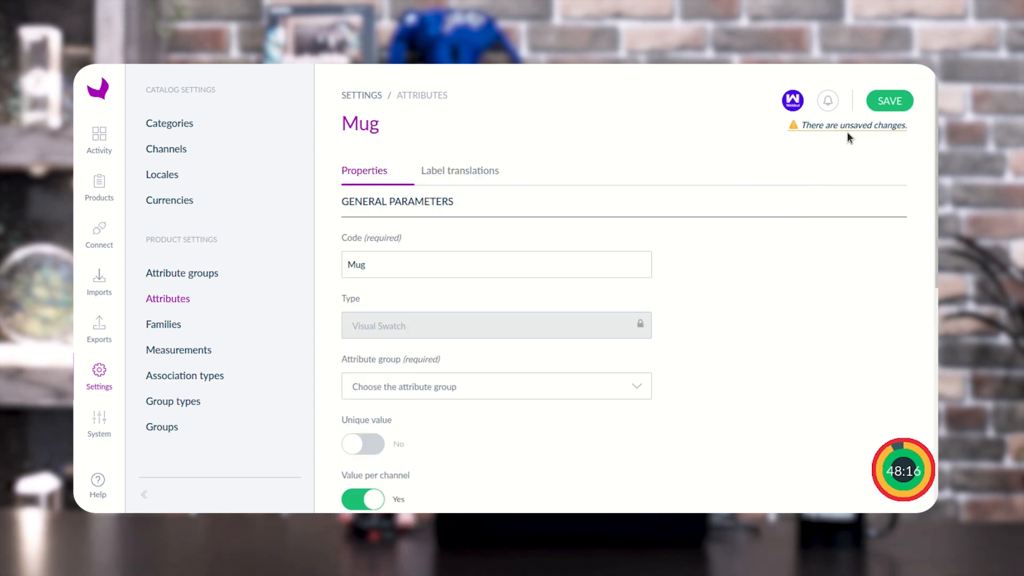
{"action": "left_click", "coordinate": [425, 388]}
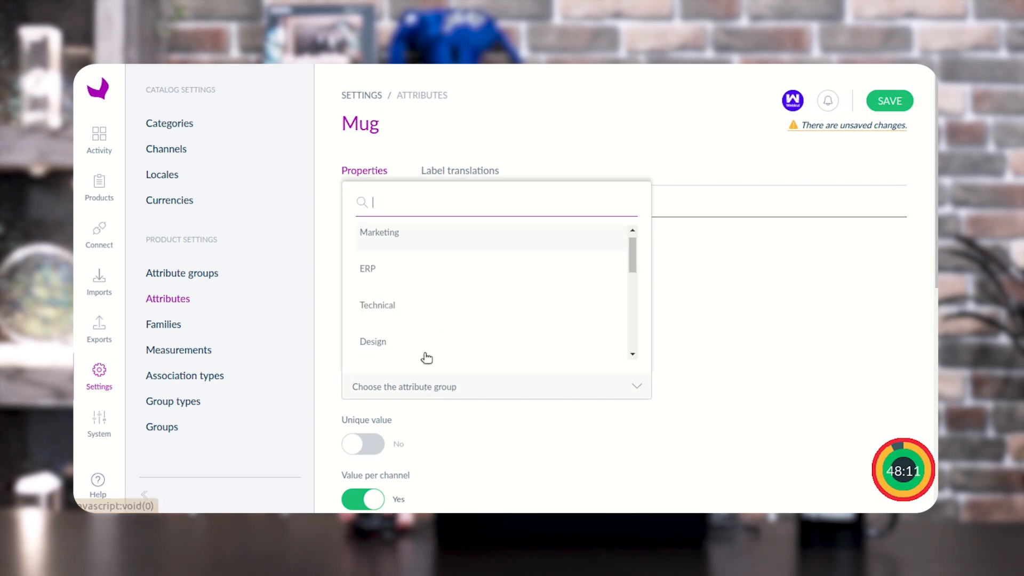
{"action": "scroll", "coordinate": [437, 343], "scroll_direction": "down", "scroll_amount": 3}
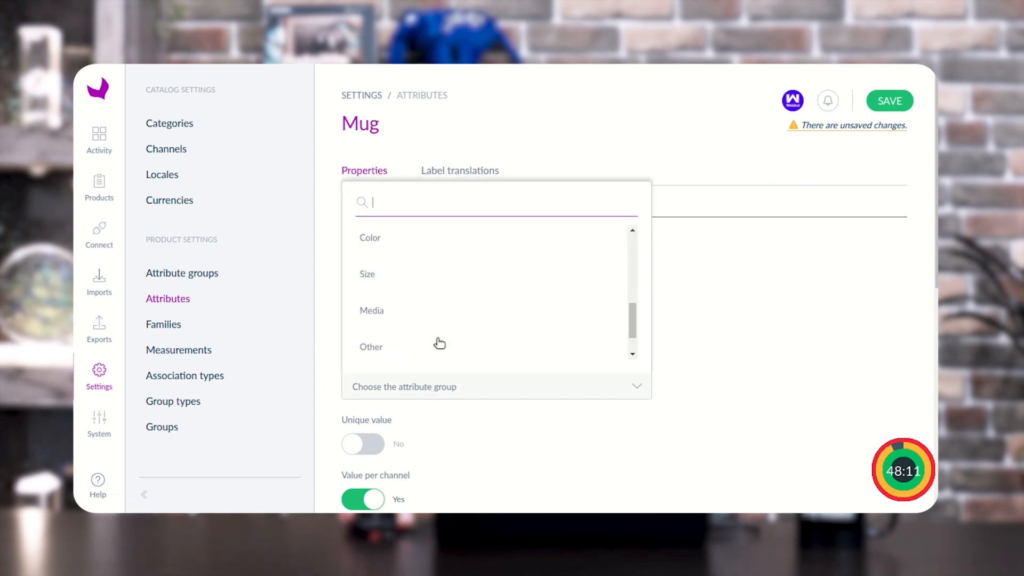
{"action": "left_click", "coordinate": [393, 311]}
{"action": "scroll", "coordinate": [430, 405], "scroll_direction": "down", "scroll_amount": 3}
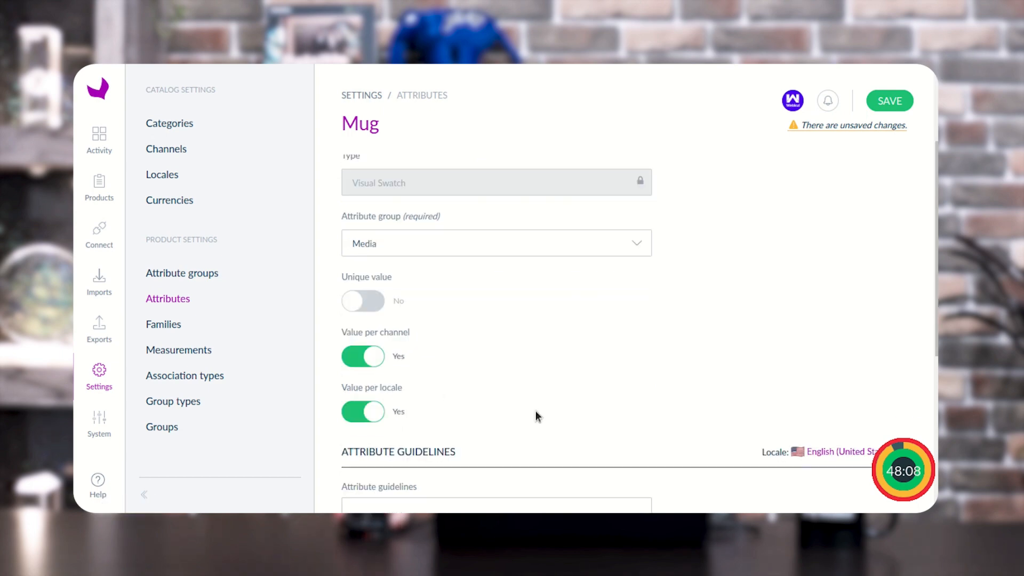
{"action": "left_click", "coordinate": [896, 100]}
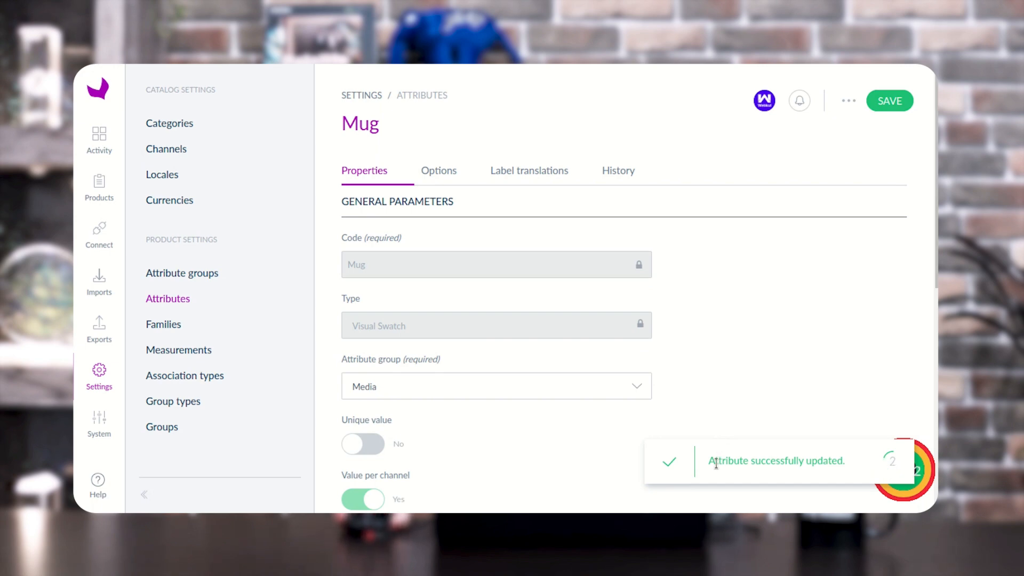
{"action": "left_click_drag", "start_coordinate": [715, 463], "coordinate": [839, 466]}
{"action": "left_click", "coordinate": [804, 372]}
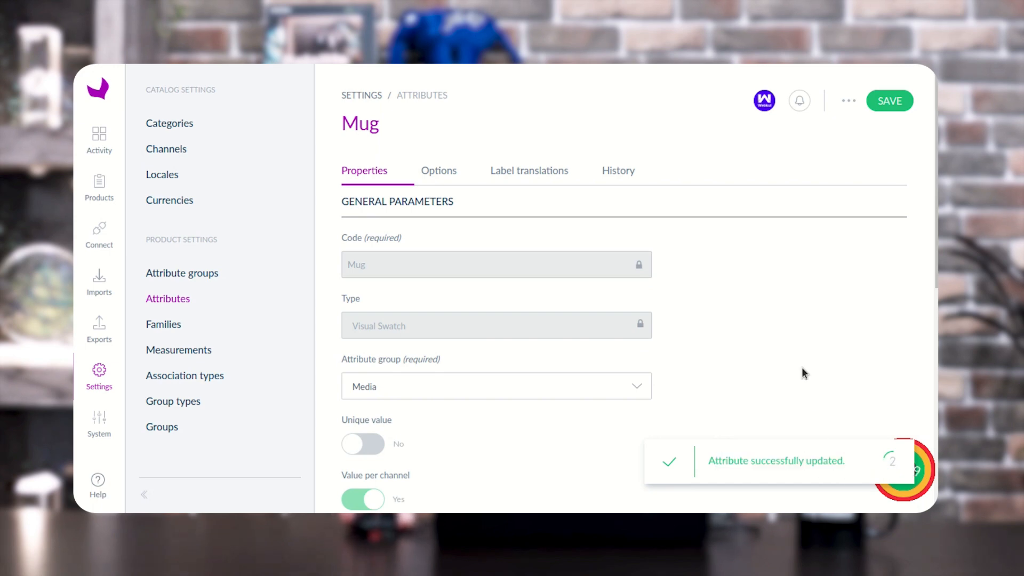
Start a new option for the Mug attribute with the code "Color" and a dark green colour swatch.
{"action": "scroll", "coordinate": [484, 244], "scroll_direction": "down", "scroll_amount": 1}
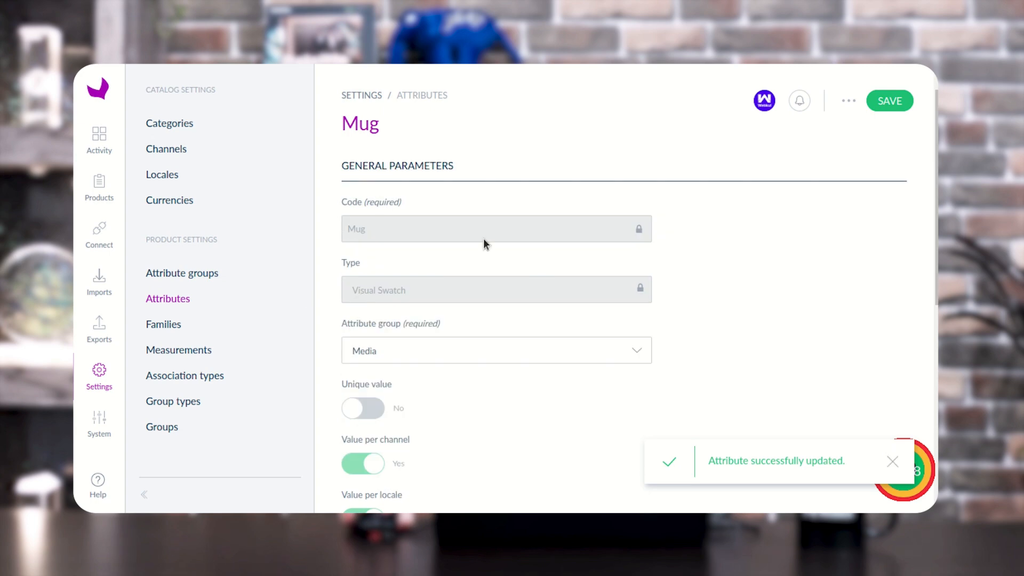
{"action": "scroll", "coordinate": [479, 272], "scroll_direction": "up", "scroll_amount": 1}
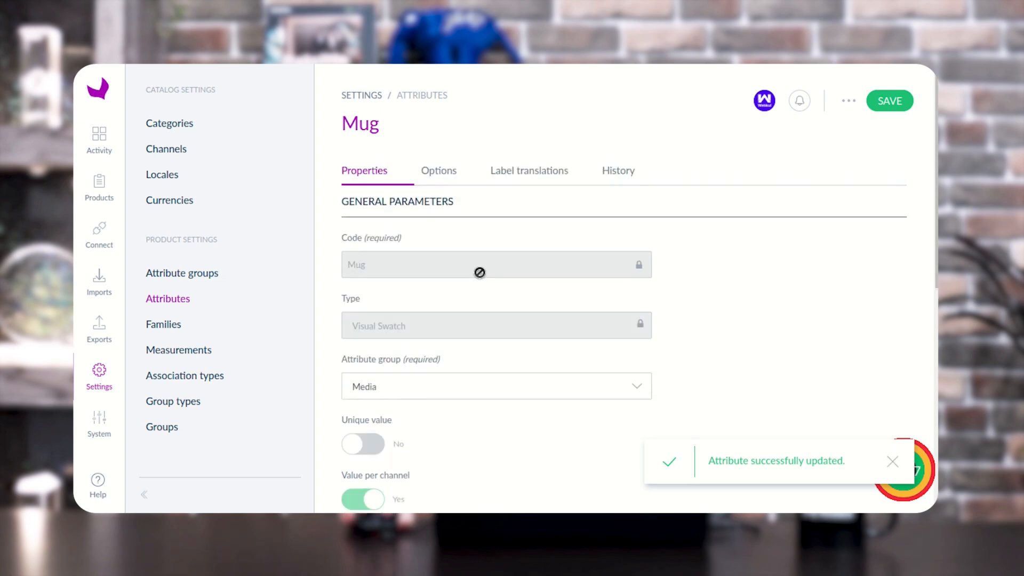
{"action": "left_click", "coordinate": [454, 179]}
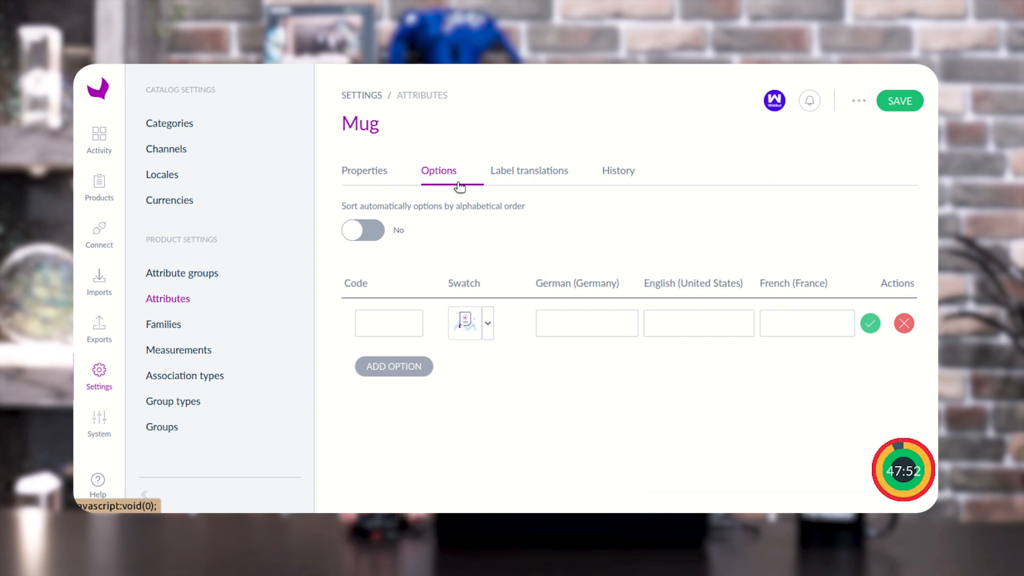
{"action": "left_click", "coordinate": [394, 322]}
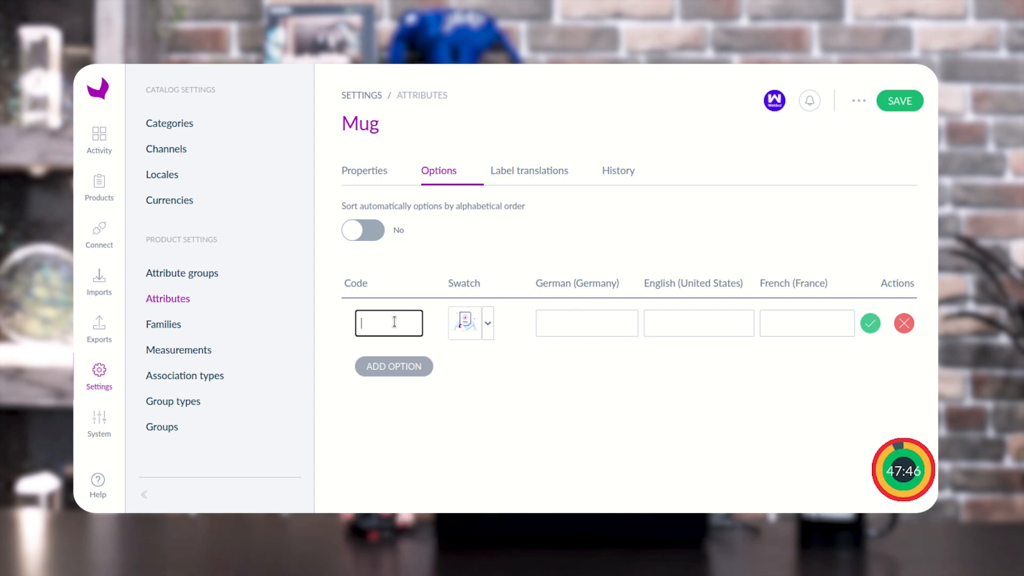
{"action": "type", "text": "Color"}
{"action": "left_click", "coordinate": [490, 324]}
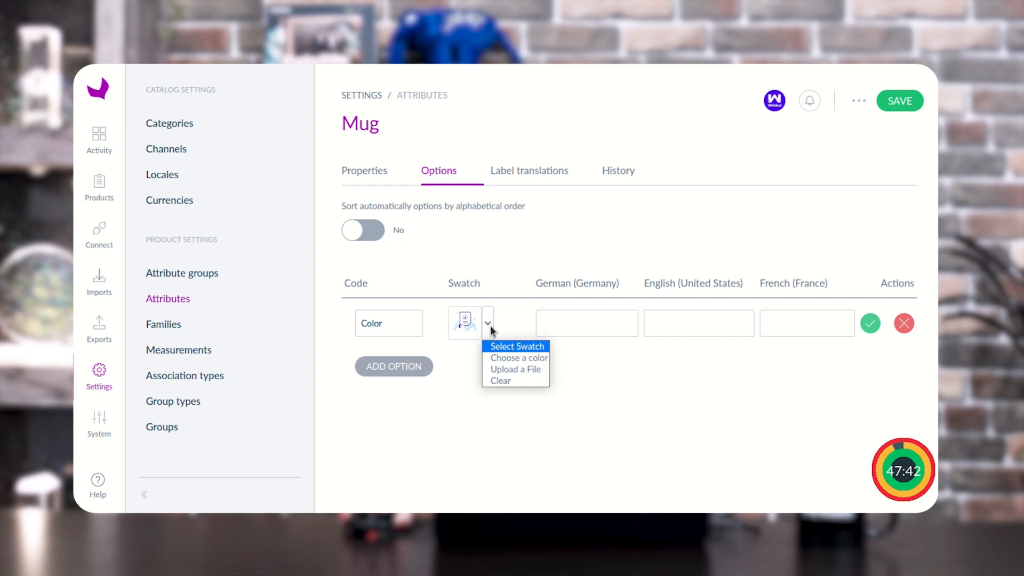
{"action": "left_click", "coordinate": [520, 365]}
{"action": "left_click_drag", "start_coordinate": [646, 331], "coordinate": [647, 315]}
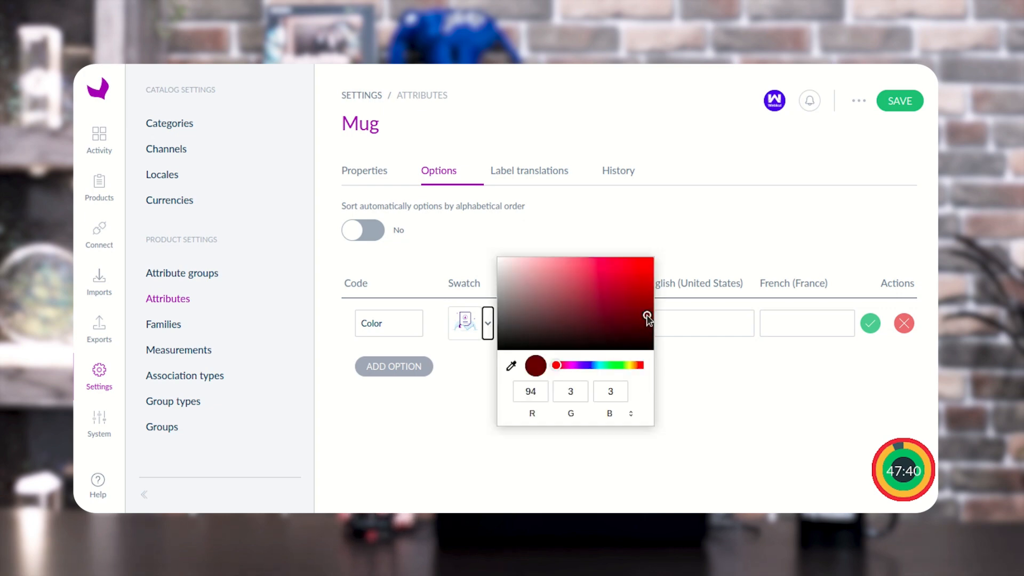
{"action": "left_click", "coordinate": [616, 365]}
{"action": "left_click", "coordinate": [678, 329]}
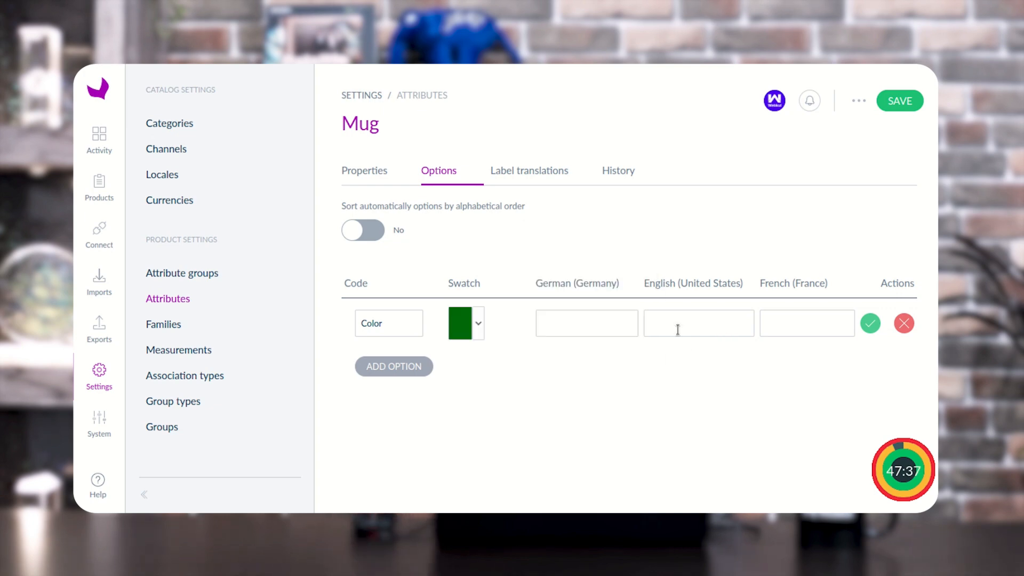
Label the Color option "ger" in German, "eng" in English and "fre" in French, and store the option.
{"action": "left_click", "coordinate": [625, 319]}
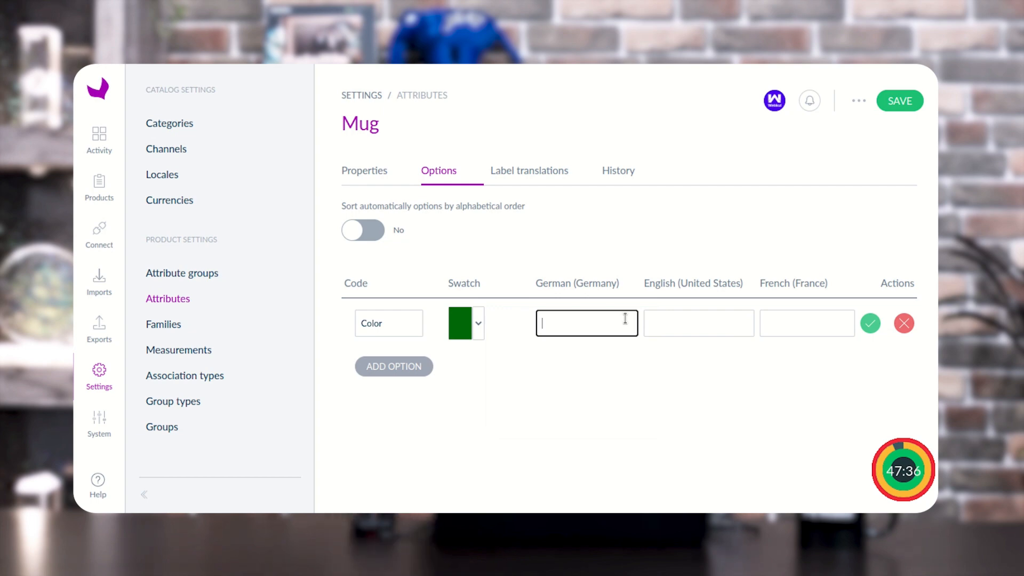
{"action": "type", "text": "ger"}
{"action": "left_click", "coordinate": [714, 329]}
{"action": "type", "text": "enf"}
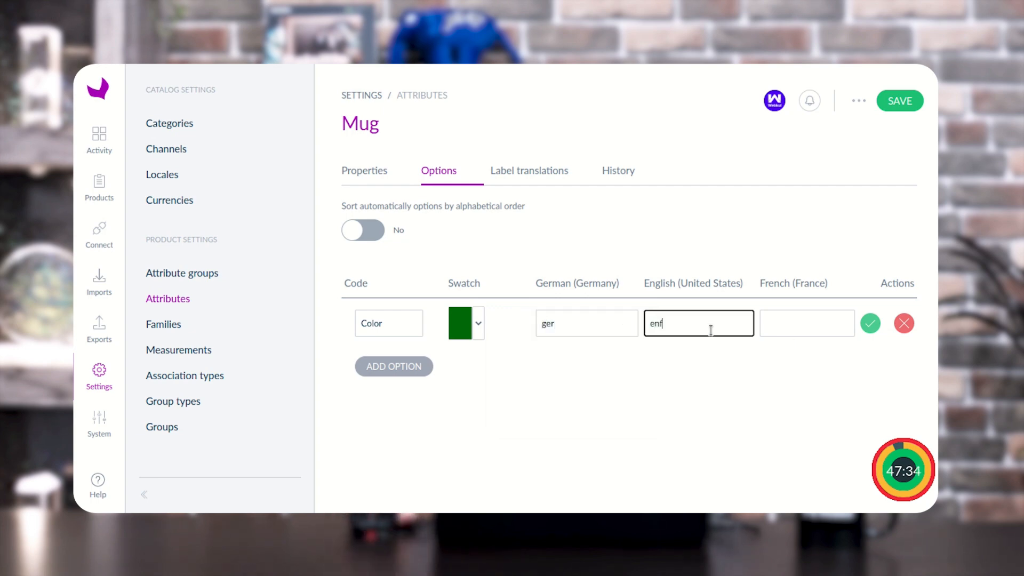
{"action": "key", "text": "BackSpace"}
{"action": "type", "text": "g"}
{"action": "left_click", "coordinate": [803, 331]}
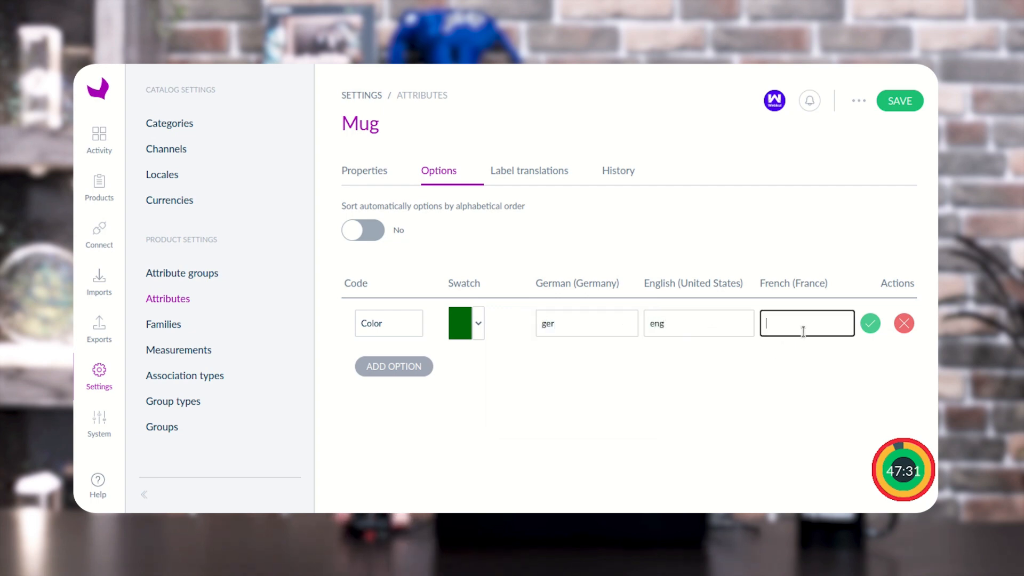
{"action": "type", "text": "fre"}
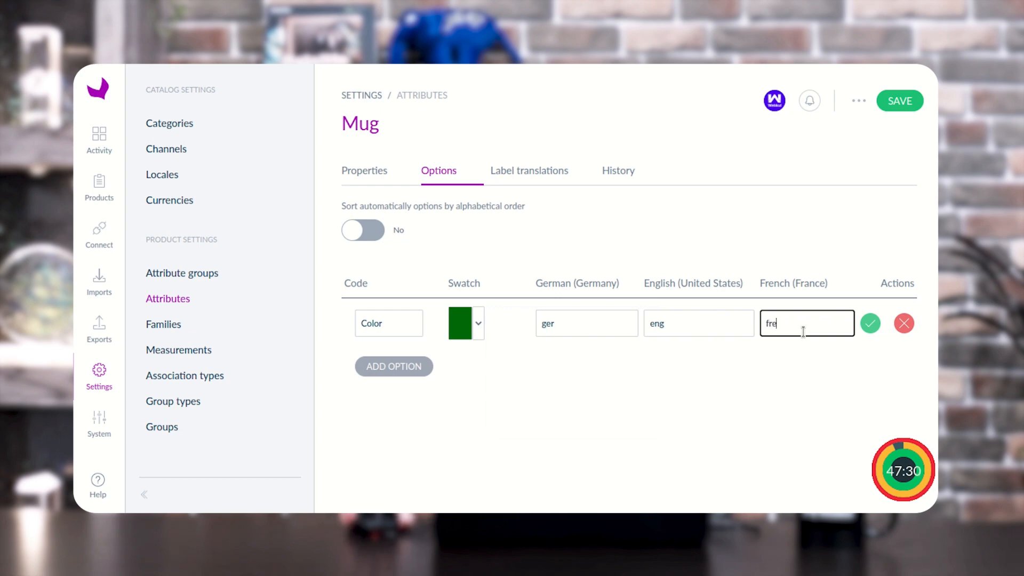
{"action": "left_click", "coordinate": [869, 323]}
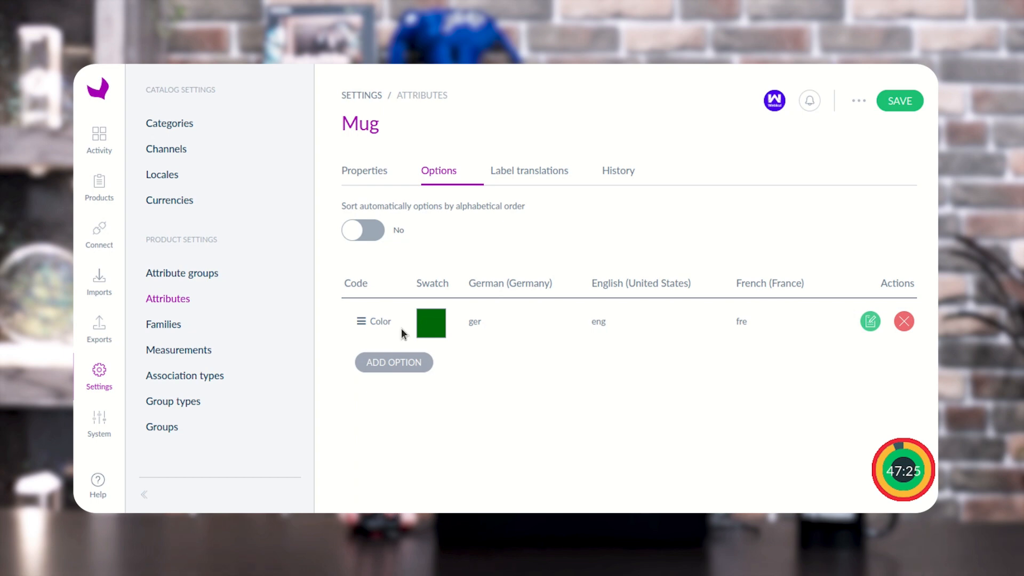
Add a second Mug option with the code "Image" and upload emoji.jpeg from Downloads as its swatch.
{"action": "left_click", "coordinate": [384, 362]}
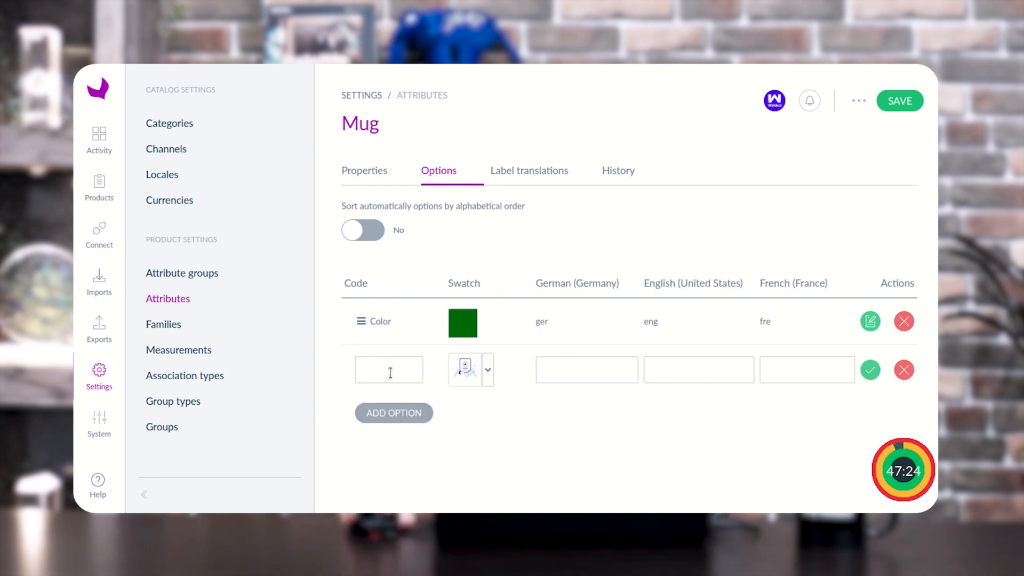
{"action": "left_click", "coordinate": [394, 372]}
{"action": "type", "text": "Image"}
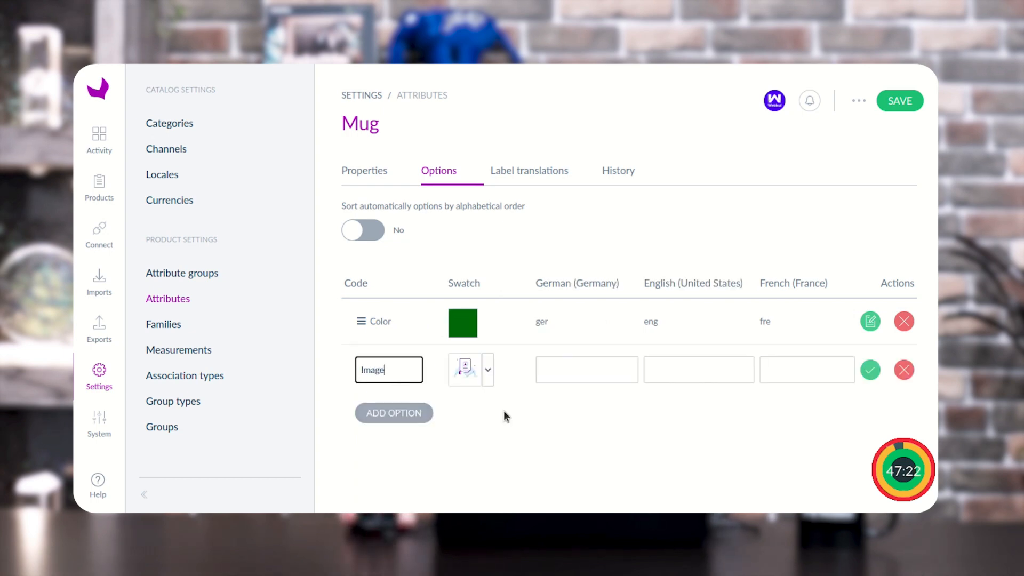
{"action": "left_click", "coordinate": [489, 372]}
{"action": "left_click", "coordinate": [508, 416]}
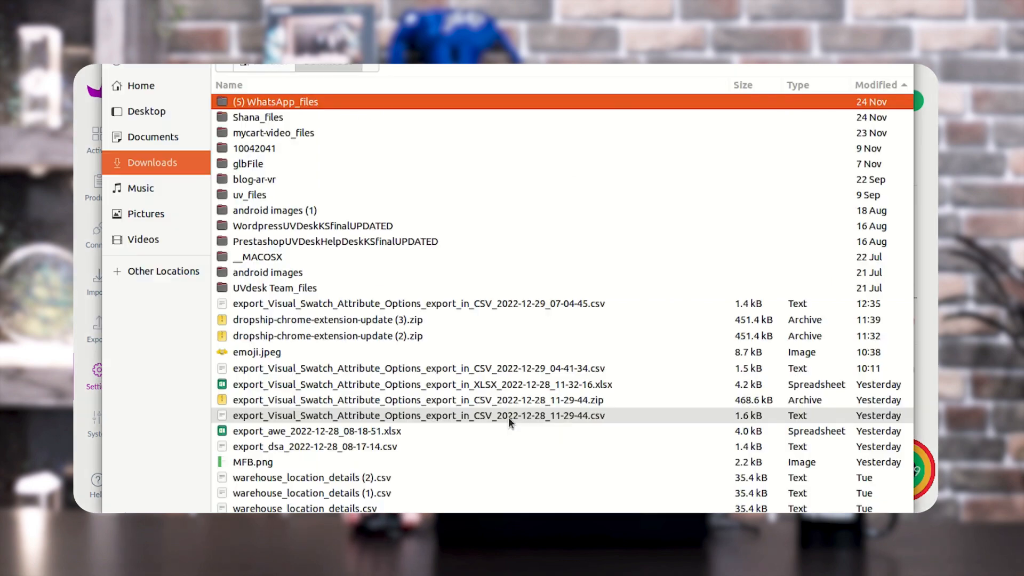
{"action": "scroll", "coordinate": [299, 347], "scroll_direction": "down", "scroll_amount": 3}
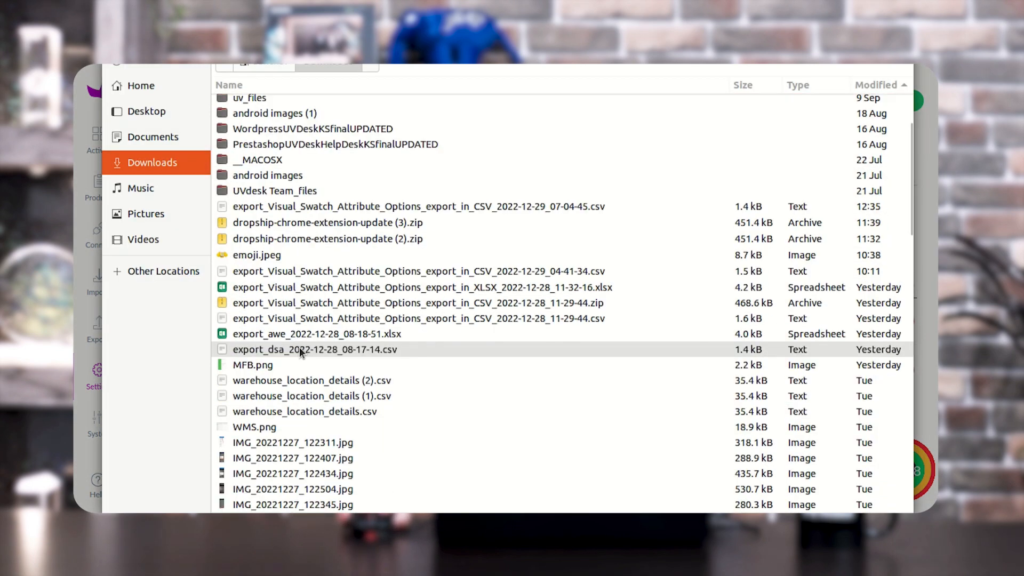
{"action": "left_click", "coordinate": [274, 255]}
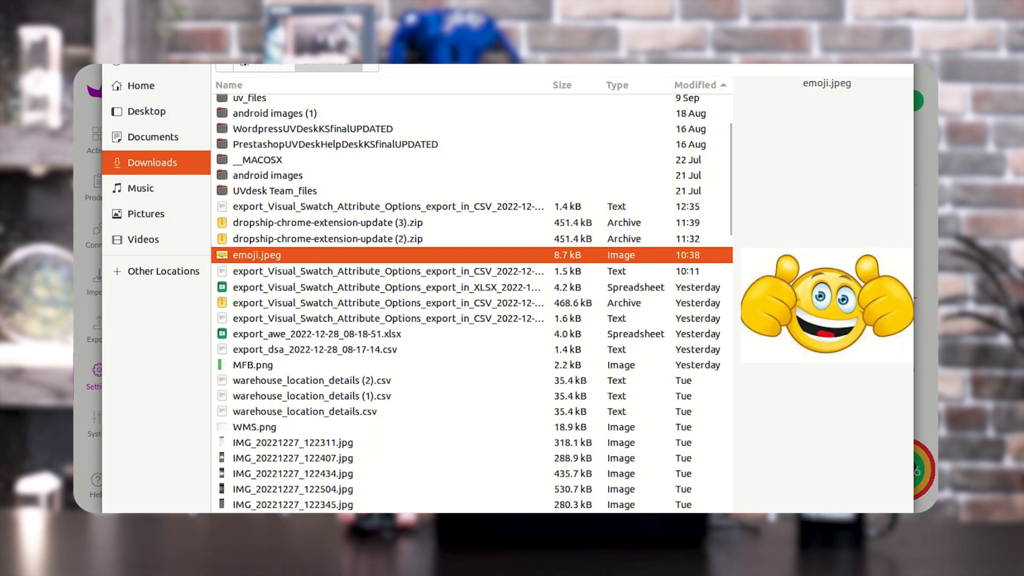
{"action": "key", "text": "Return"}
Label the Image option "ggg" in German, "eee" in English and "fff" in French, then store it and save the Mug attribute.
{"action": "left_click", "coordinate": [583, 368]}
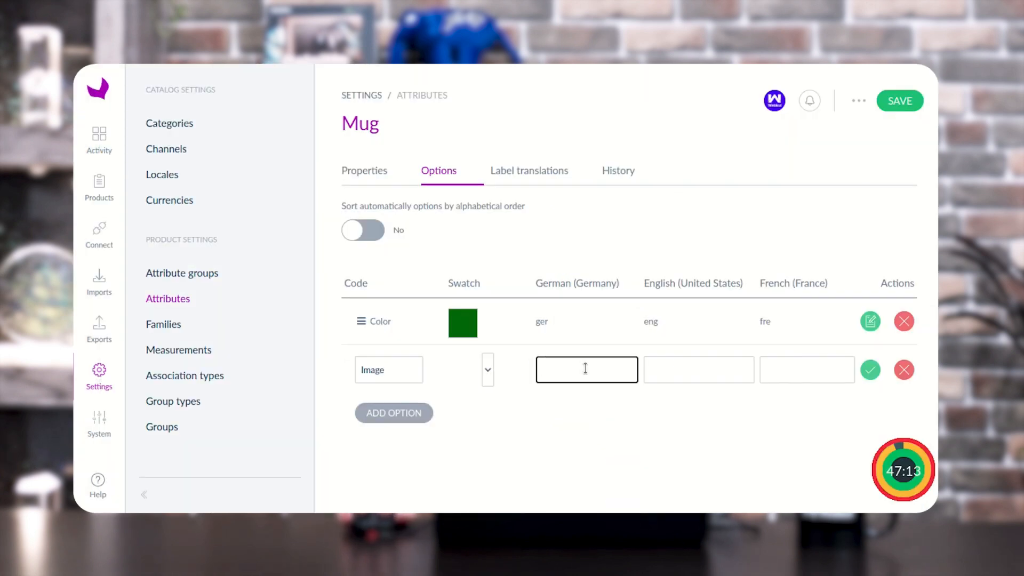
{"action": "type", "text": "ggg"}
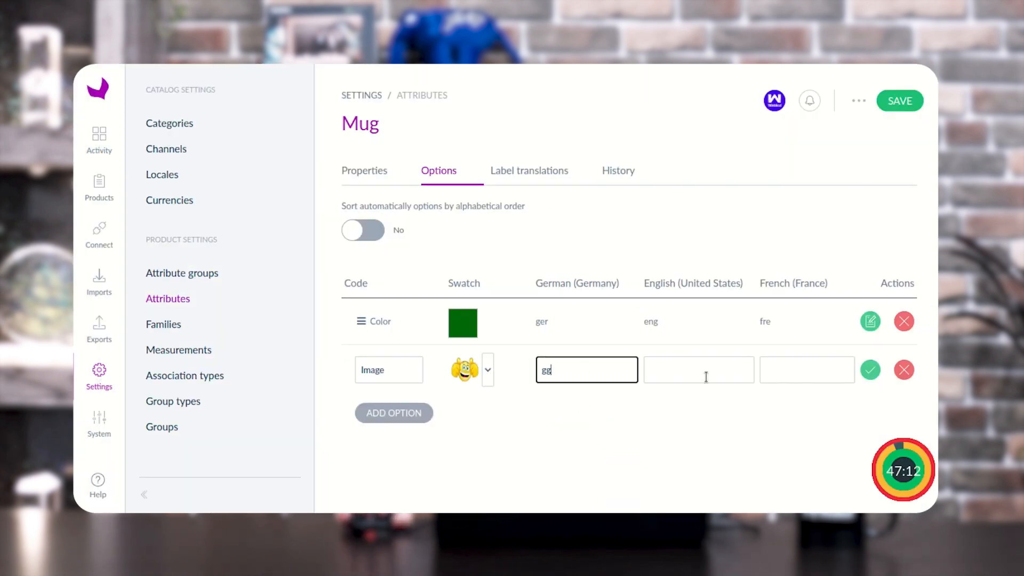
{"action": "left_click", "coordinate": [706, 376]}
{"action": "type", "text": "eee"}
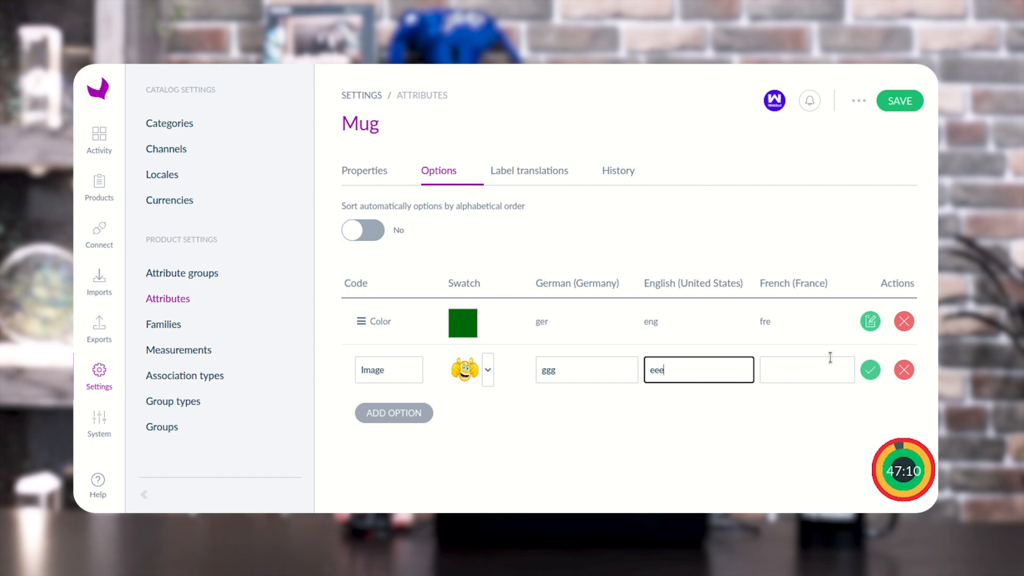
{"action": "left_click", "coordinate": [794, 374]}
{"action": "type", "text": "fff"}
{"action": "left_click", "coordinate": [869, 373]}
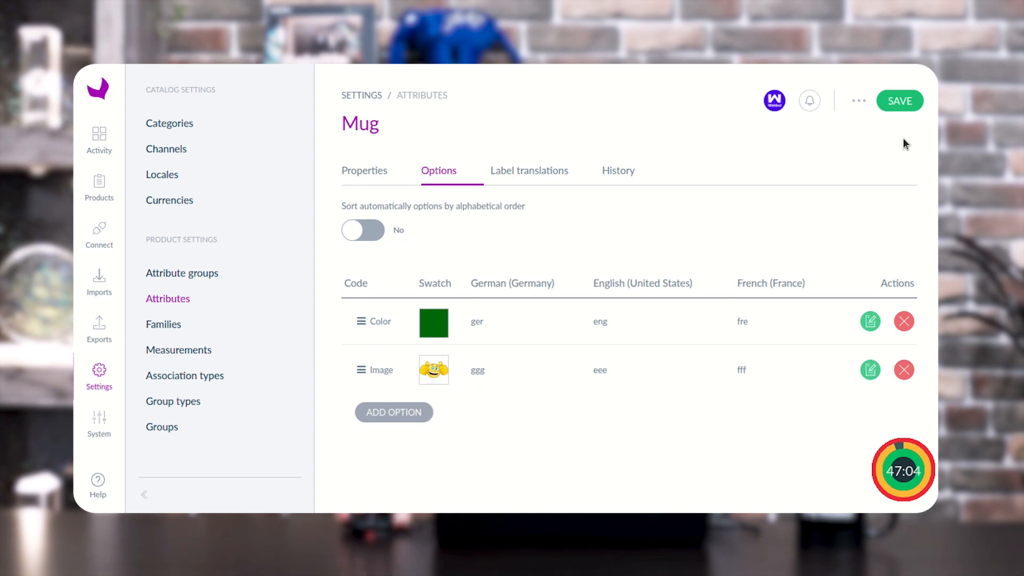
{"action": "left_click", "coordinate": [909, 106]}
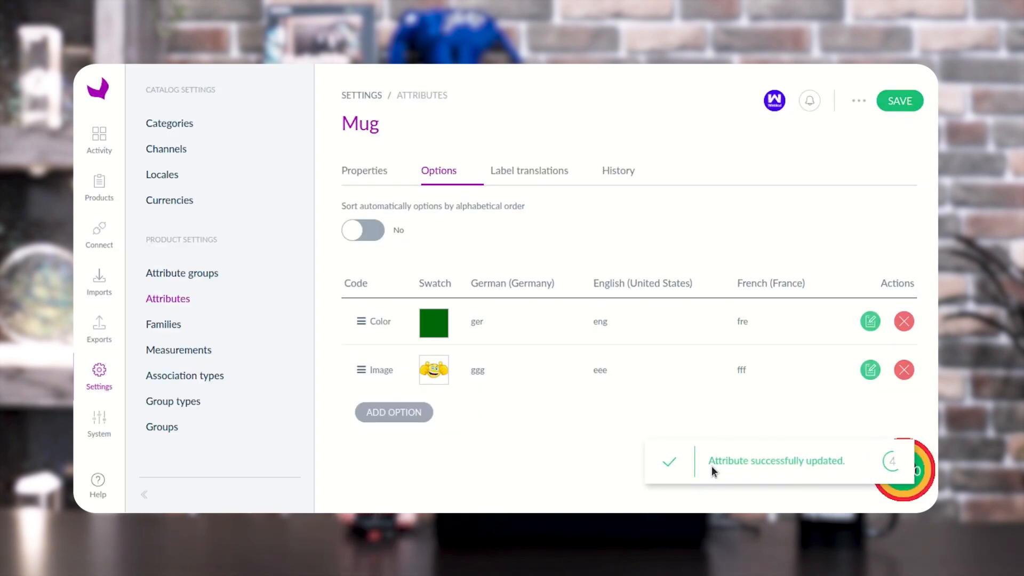
{"action": "left_click_drag", "start_coordinate": [702, 463], "coordinate": [811, 461]}
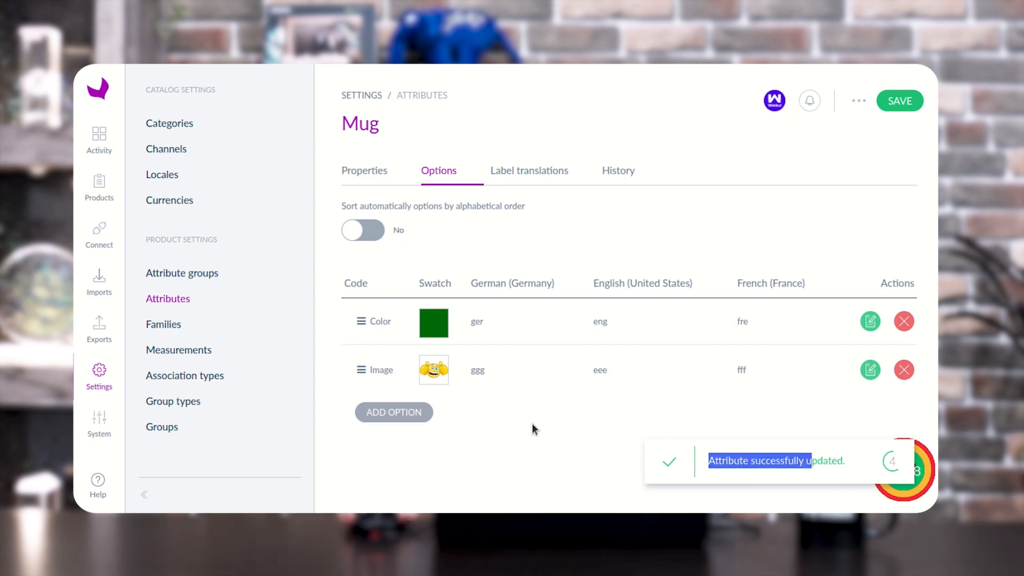
{"action": "left_click", "coordinate": [511, 446]}
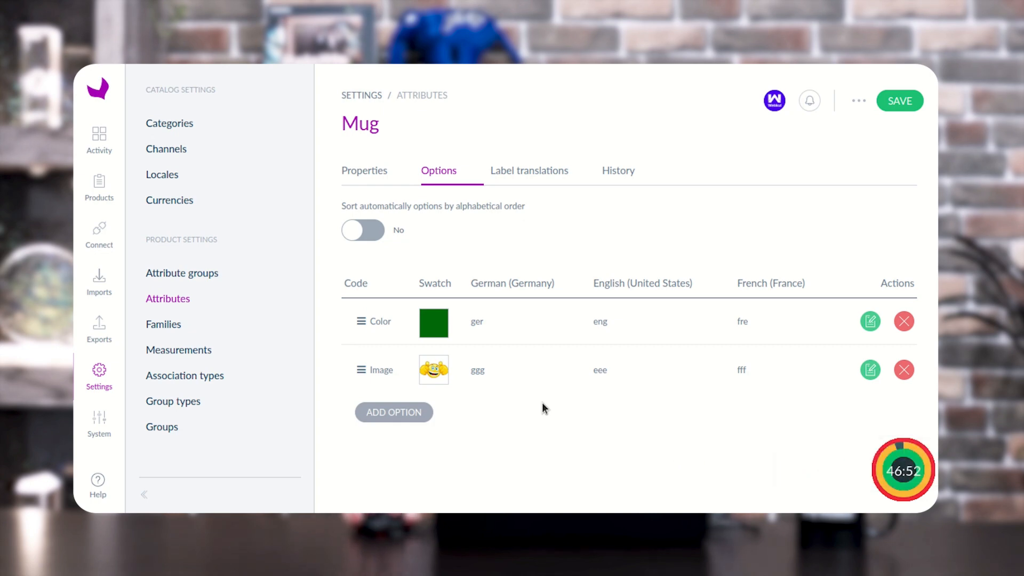
Add the Mug attribute to the Accessories family and check it in the family's Media attribute group.
{"action": "left_click", "coordinate": [163, 325]}
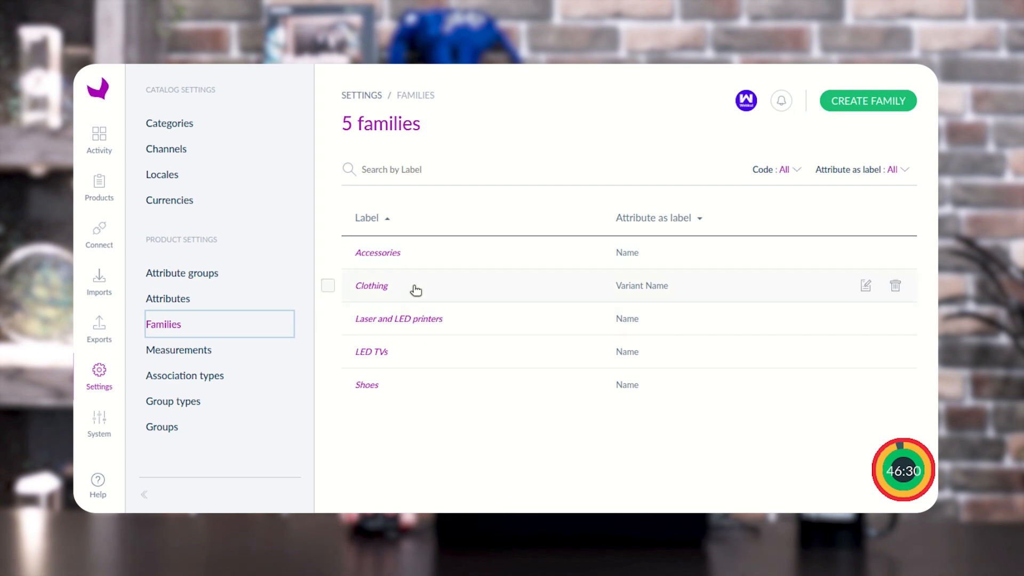
{"action": "left_click", "coordinate": [407, 256]}
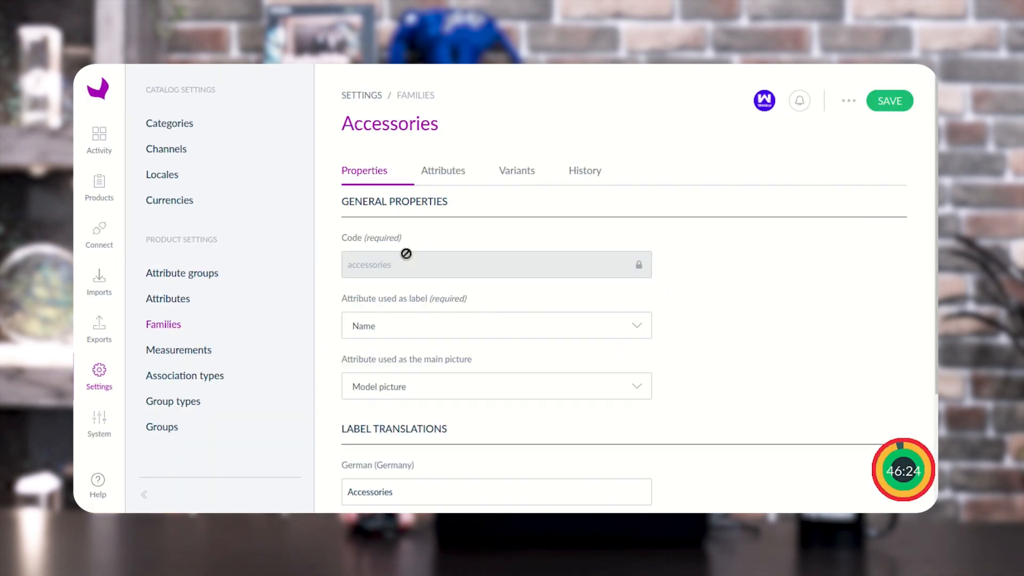
{"action": "left_click", "coordinate": [448, 171]}
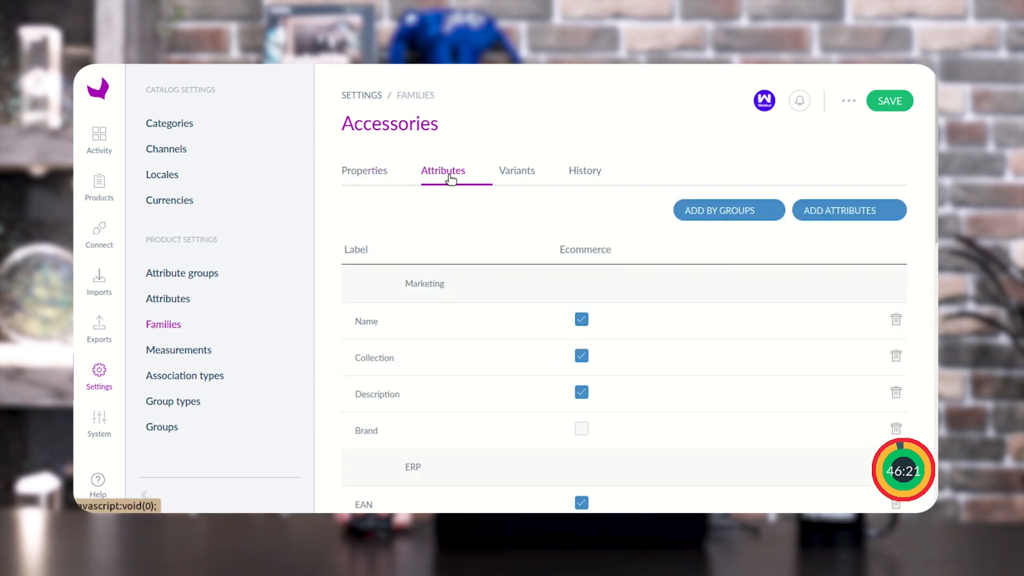
{"action": "left_click", "coordinate": [857, 213]}
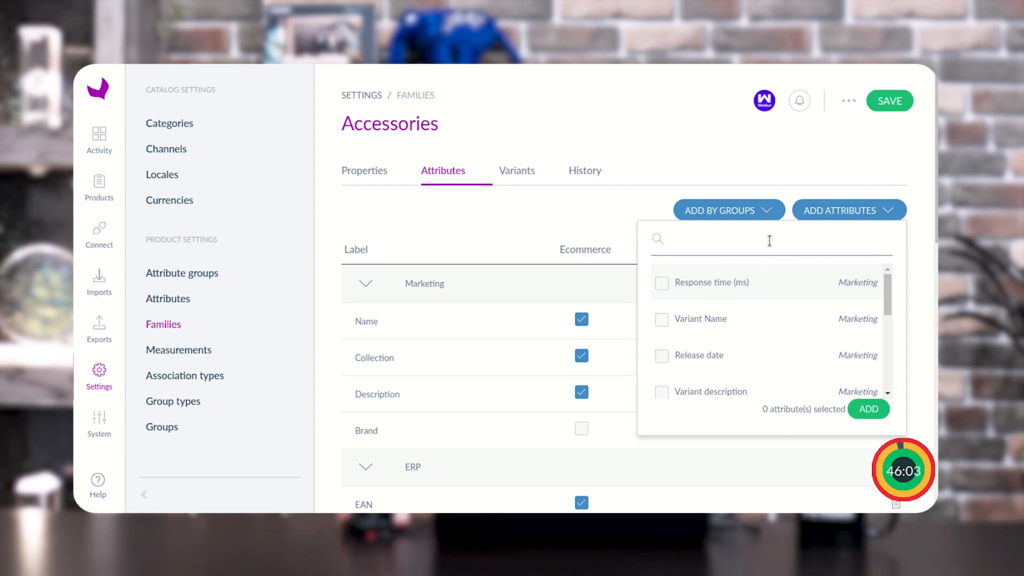
{"action": "type", "text": "mug"}
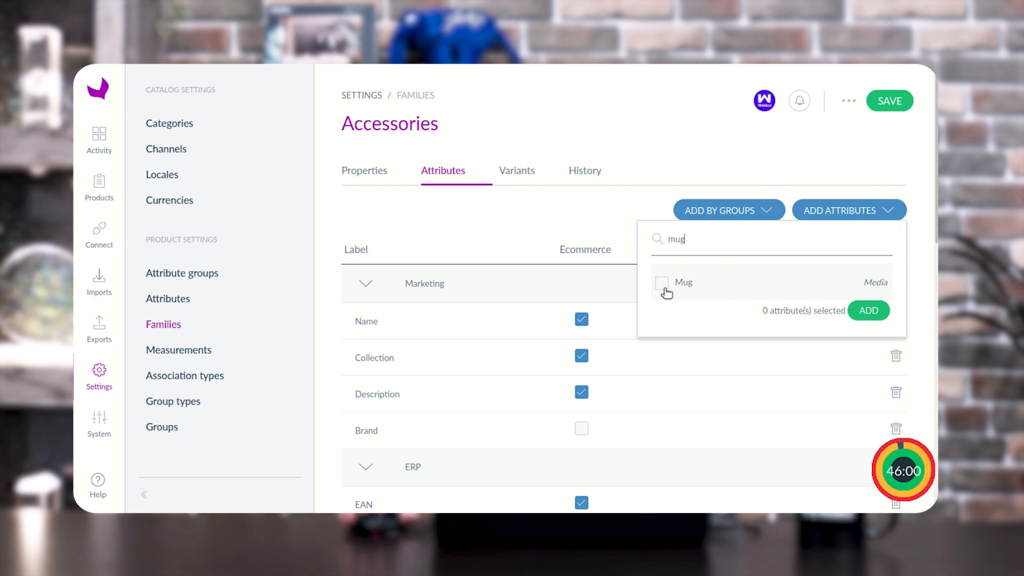
{"action": "left_click", "coordinate": [662, 284]}
{"action": "left_click", "coordinate": [869, 312]}
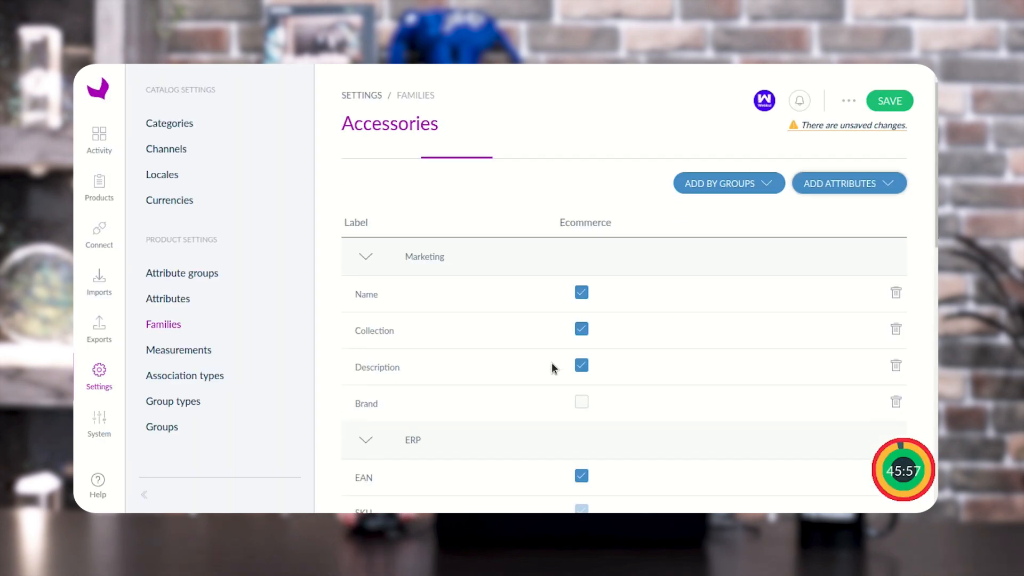
{"action": "scroll", "coordinate": [552, 364], "scroll_direction": "down", "scroll_amount": 10}
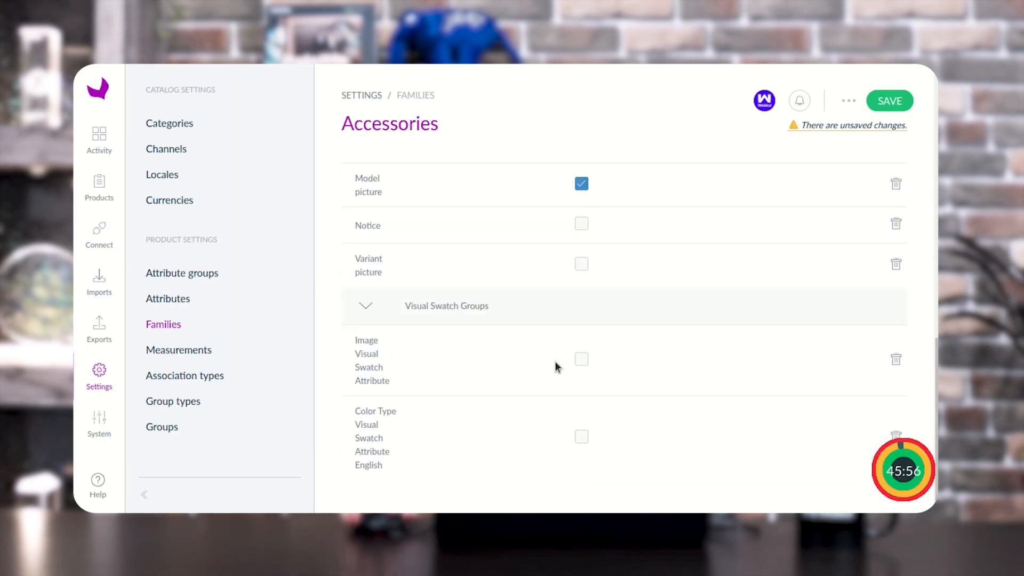
{"action": "scroll", "coordinate": [554, 361], "scroll_direction": "up", "scroll_amount": 5}
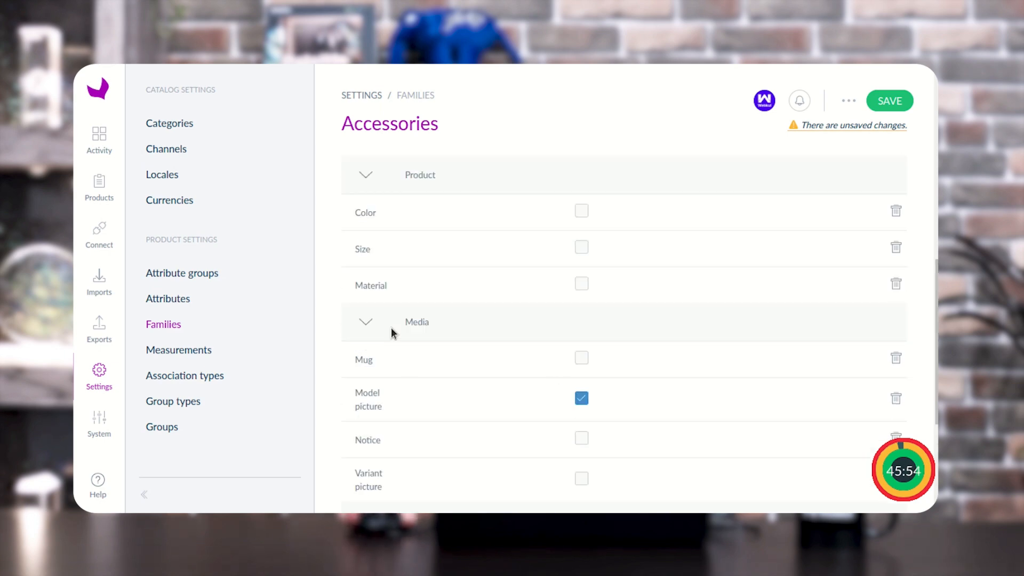
{"action": "scroll", "coordinate": [462, 351], "scroll_direction": "up", "scroll_amount": 8}
{"action": "scroll", "coordinate": [463, 348], "scroll_direction": "up", "scroll_amount": 1}
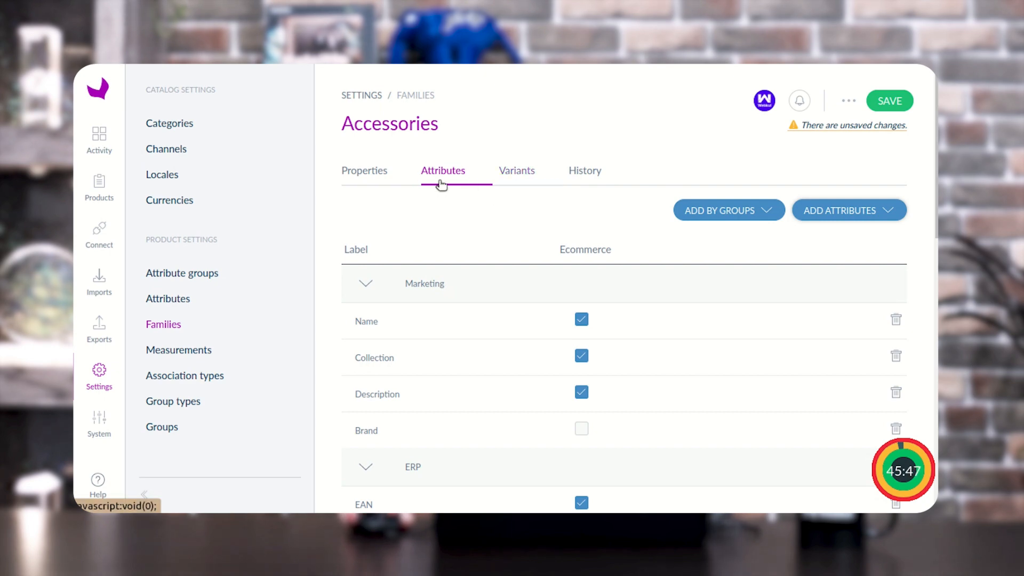
Start a new variant for the Accessories family with the code "Test variant" and the label "test".
{"action": "left_click", "coordinate": [530, 184]}
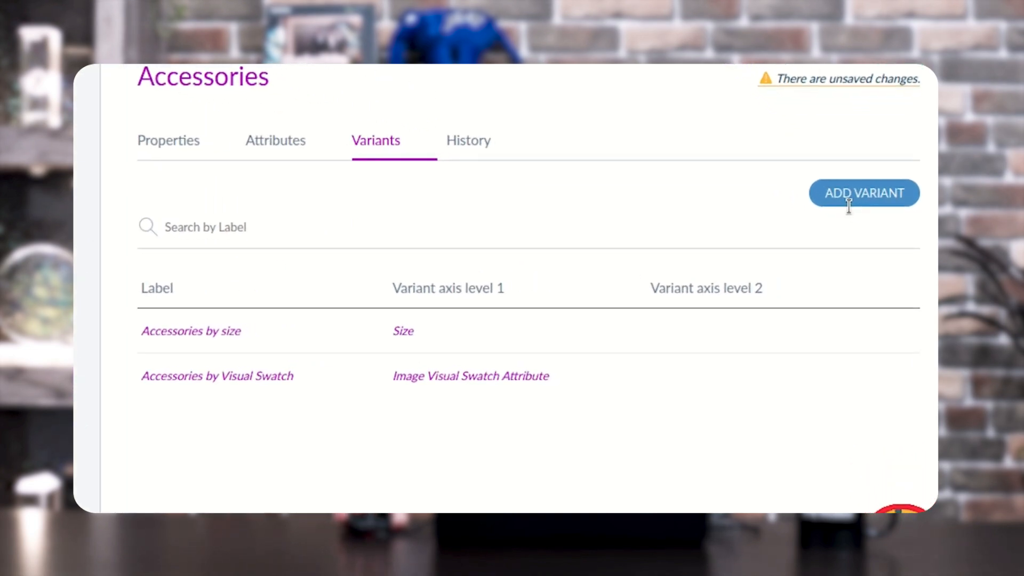
{"action": "left_click", "coordinate": [854, 197]}
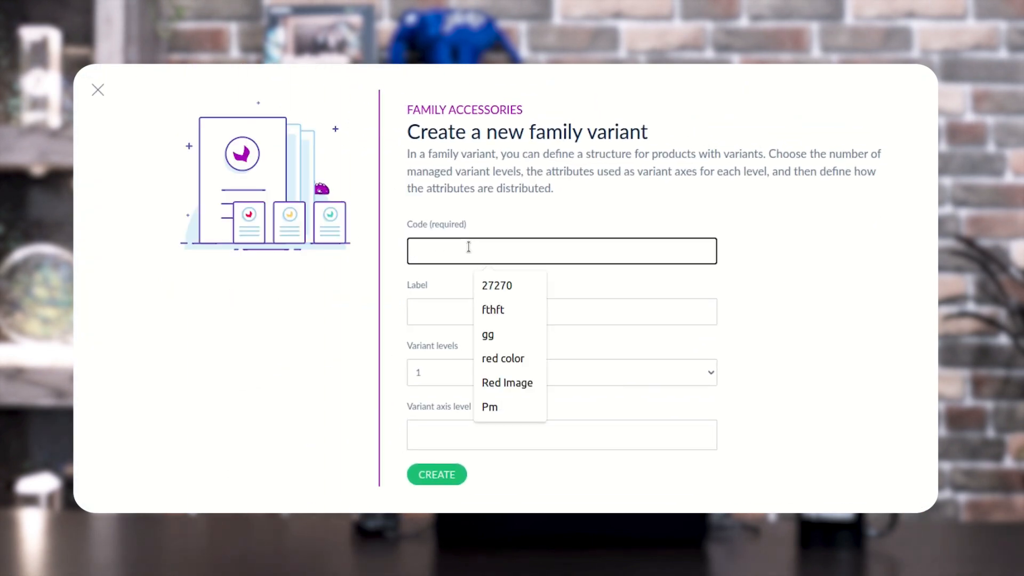
{"action": "type", "text": "Test v"}
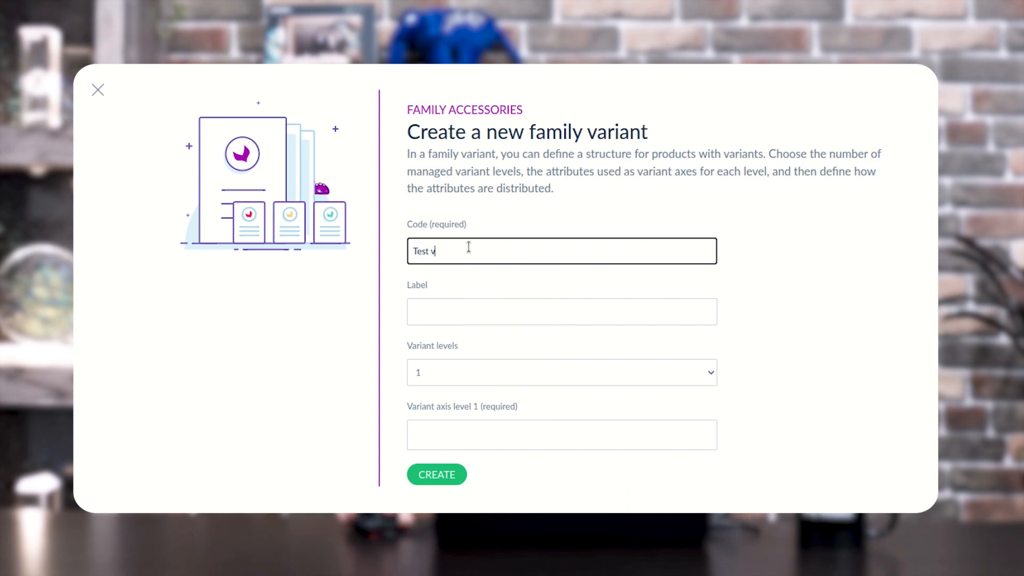
{"action": "type", "text": "ariant"}
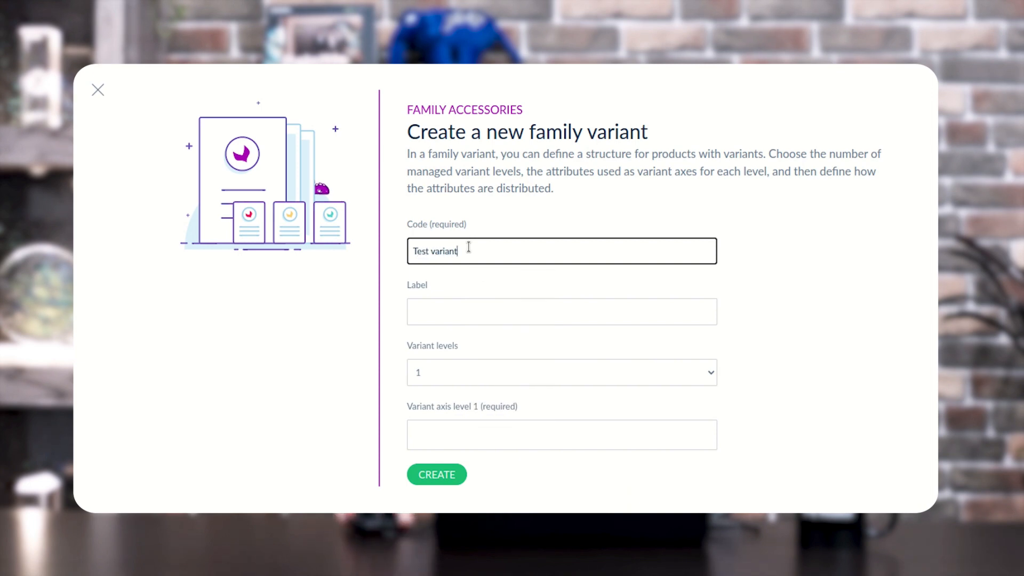
{"action": "left_click", "coordinate": [477, 320]}
{"action": "left_click", "coordinate": [480, 313]}
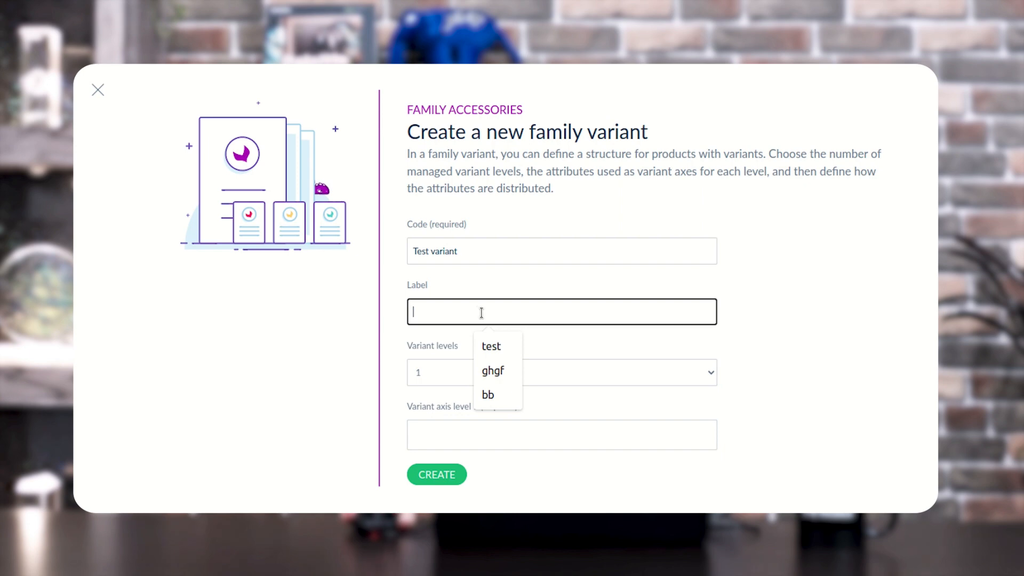
{"action": "type", "text": "test"}
Set Brand as the level 1 variant axis, then create and save the family variant.
{"action": "left_click", "coordinate": [479, 442]}
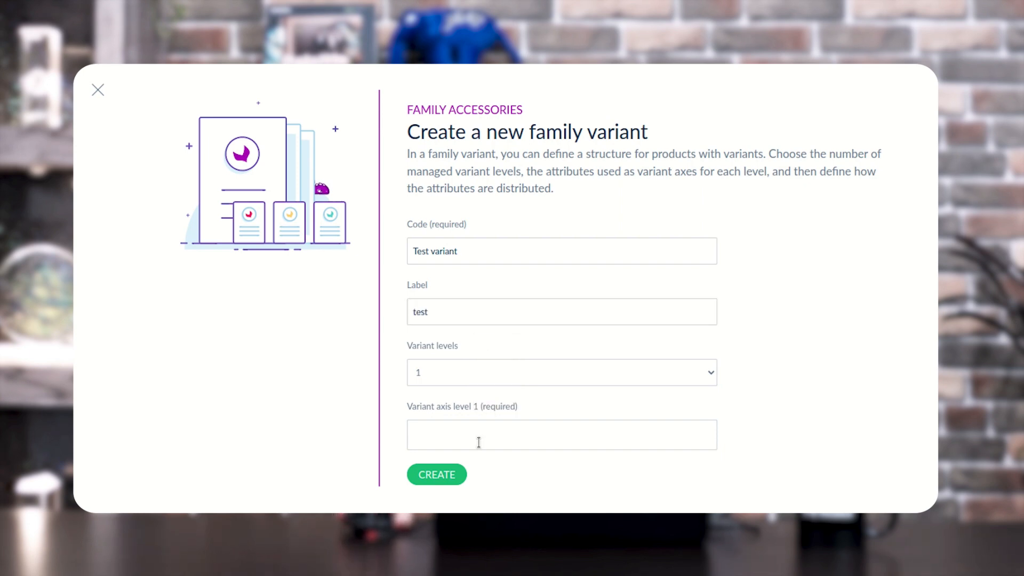
{"action": "left_click", "coordinate": [473, 433]}
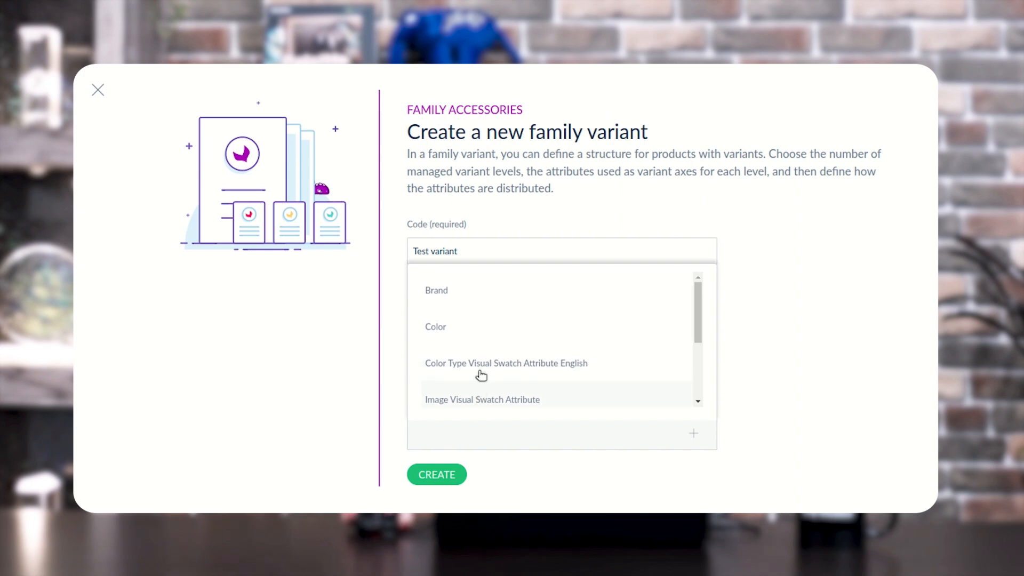
{"action": "left_click", "coordinate": [461, 292]}
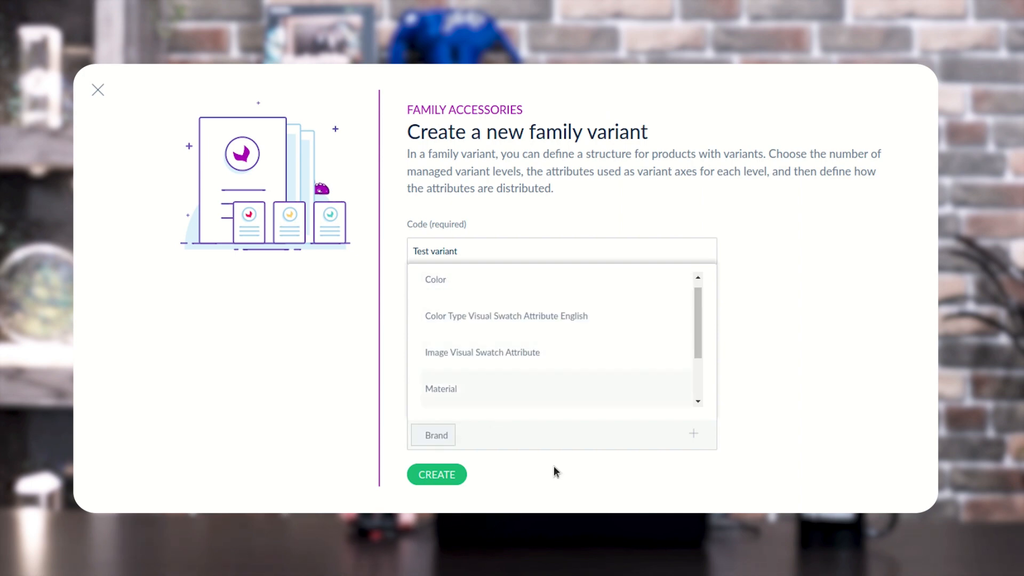
{"action": "left_click", "coordinate": [571, 489]}
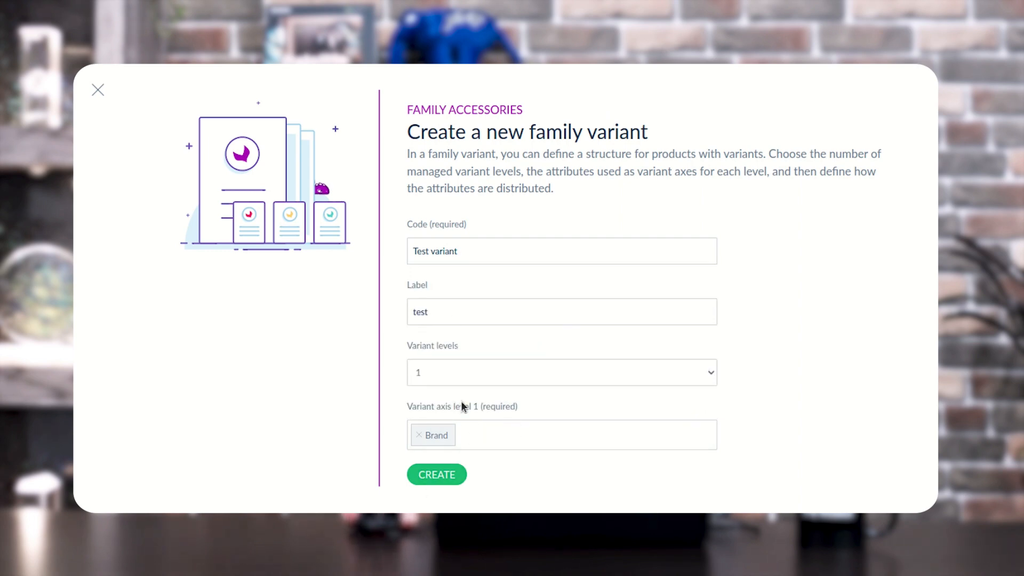
{"action": "left_click", "coordinate": [443, 474]}
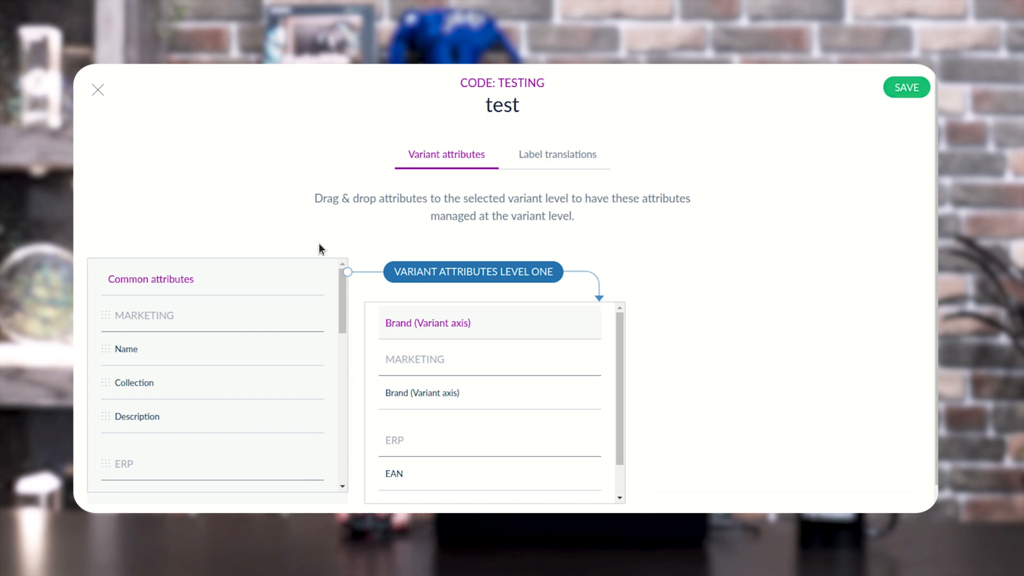
{"action": "left_click", "coordinate": [915, 92]}
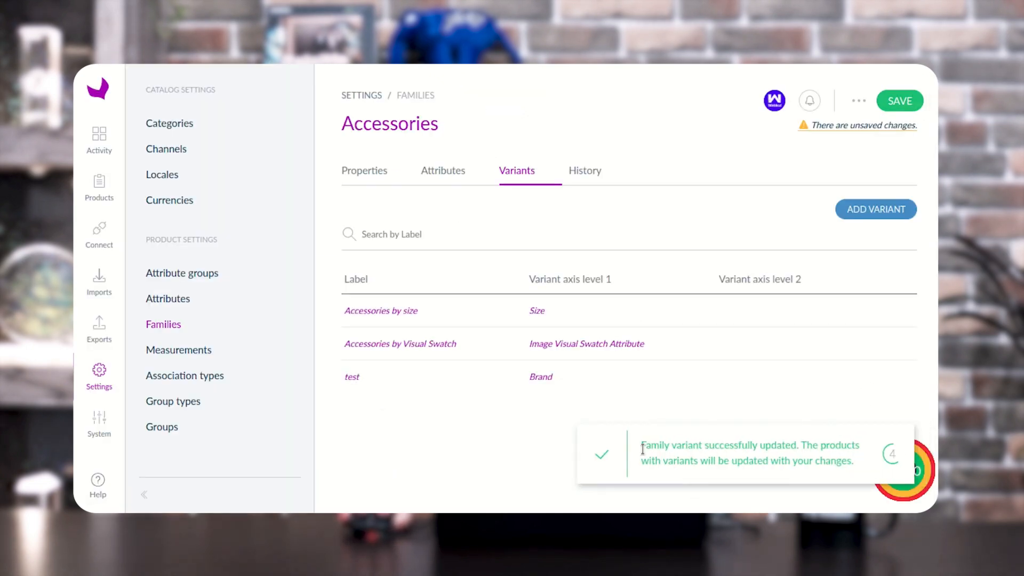
{"action": "left_click_drag", "start_coordinate": [640, 446], "coordinate": [860, 457]}
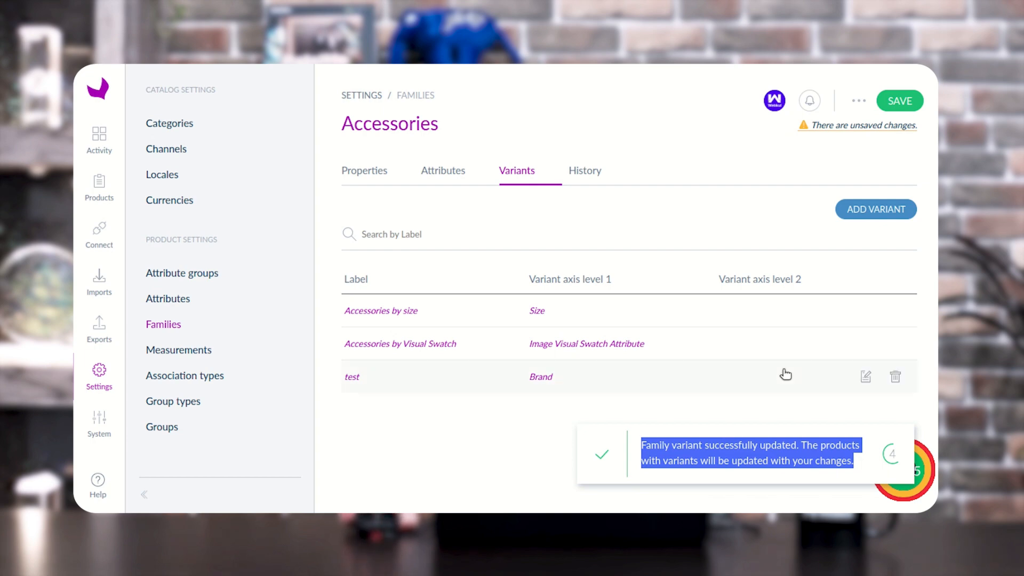
{"action": "left_click", "coordinate": [374, 452]}
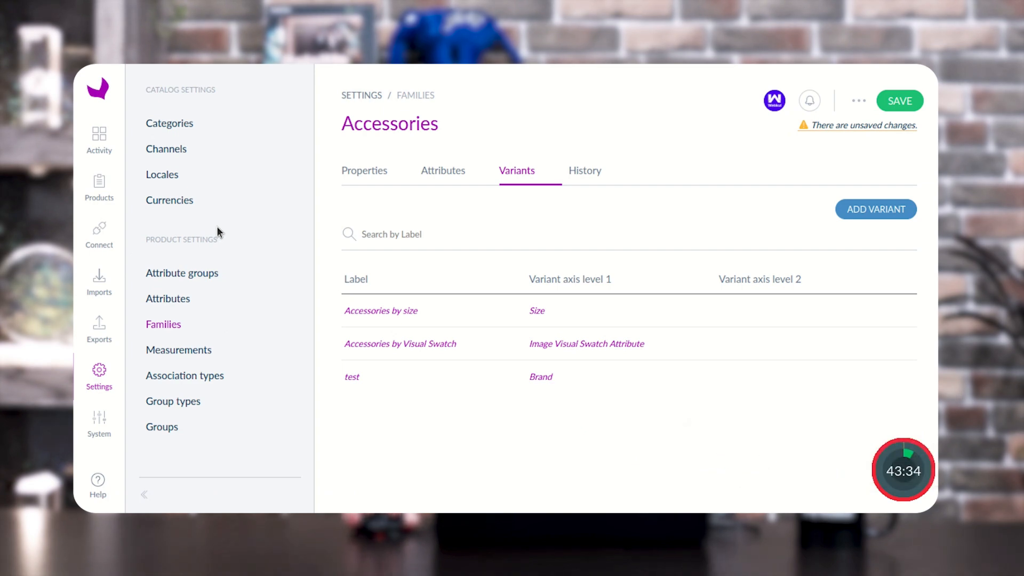
Start creating a simple product in the product catalog with the SKU "Cap".
{"action": "left_click", "coordinate": [109, 191]}
{"action": "left_click", "coordinate": [633, 147]}
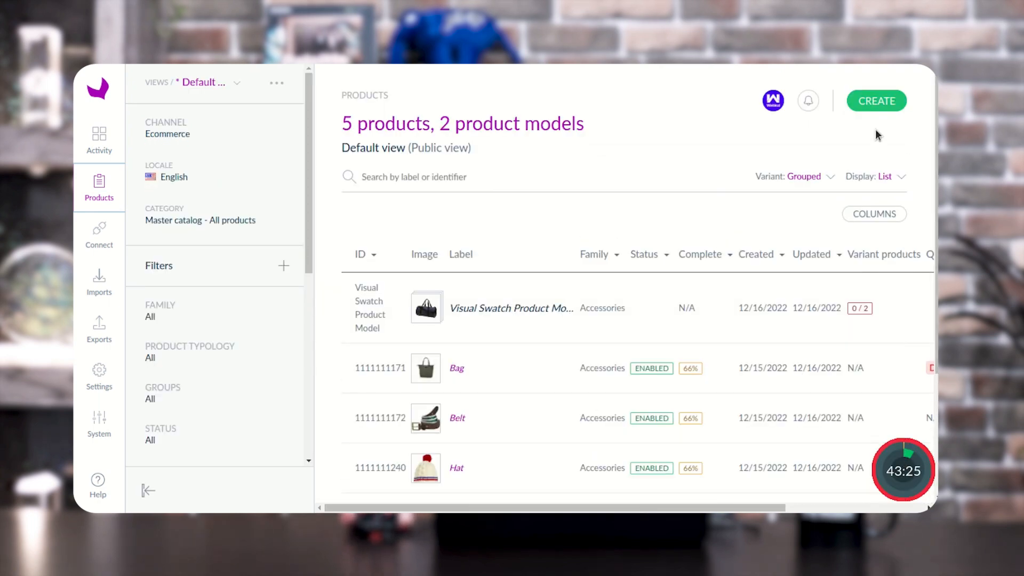
{"action": "left_click", "coordinate": [880, 107]}
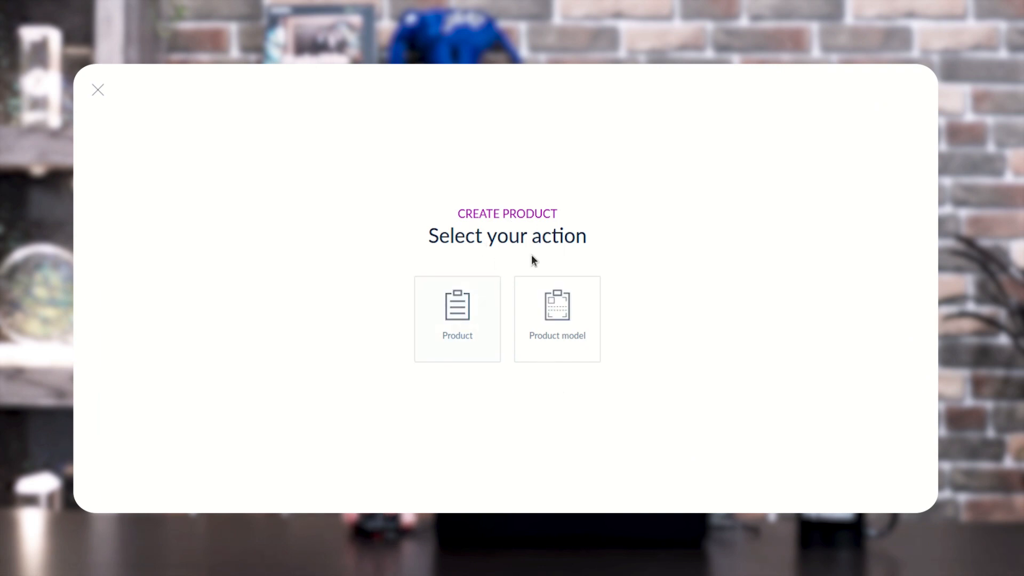
{"action": "left_click", "coordinate": [485, 320]}
{"action": "left_click", "coordinate": [468, 278]}
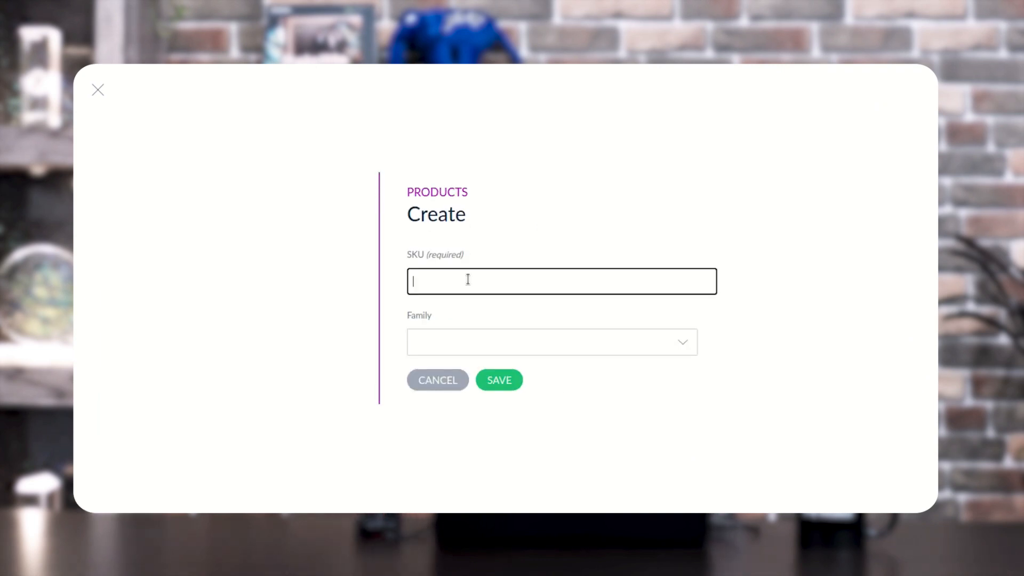
{"action": "left_click", "coordinate": [468, 279]}
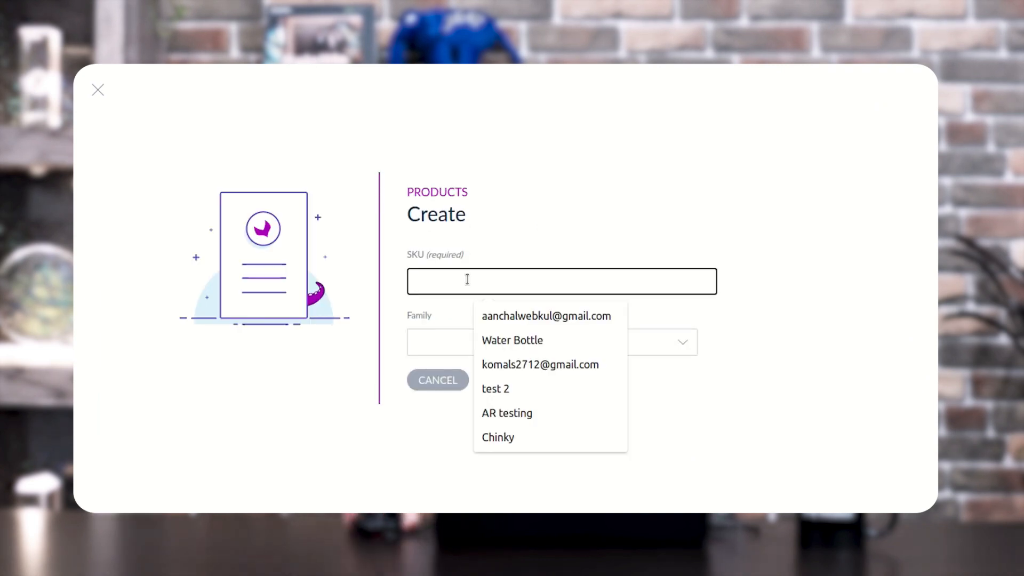
{"action": "type", "text": "Cap"}
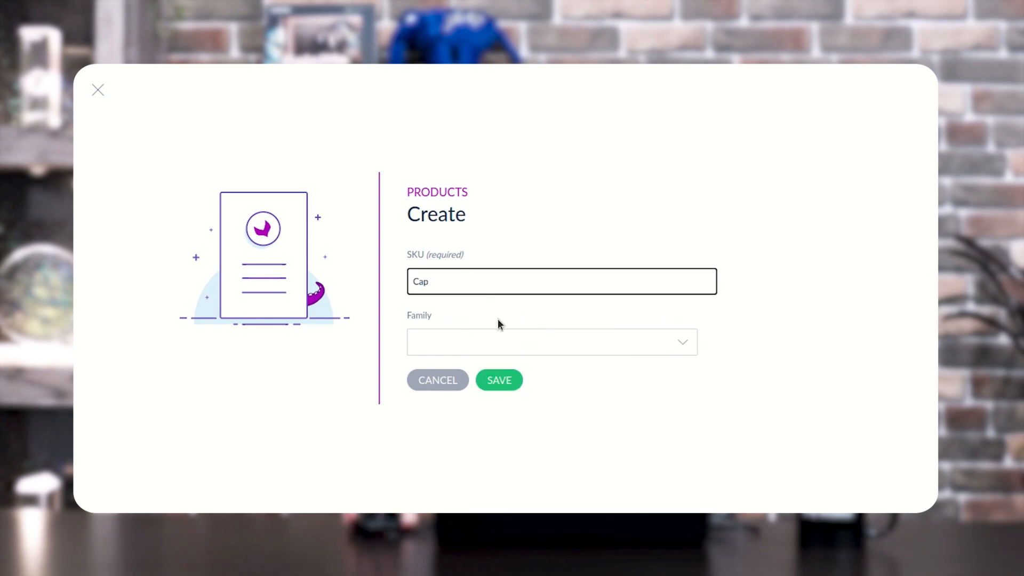
Assign the new product to the Accessories family and save it.
{"action": "left_click", "coordinate": [472, 350]}
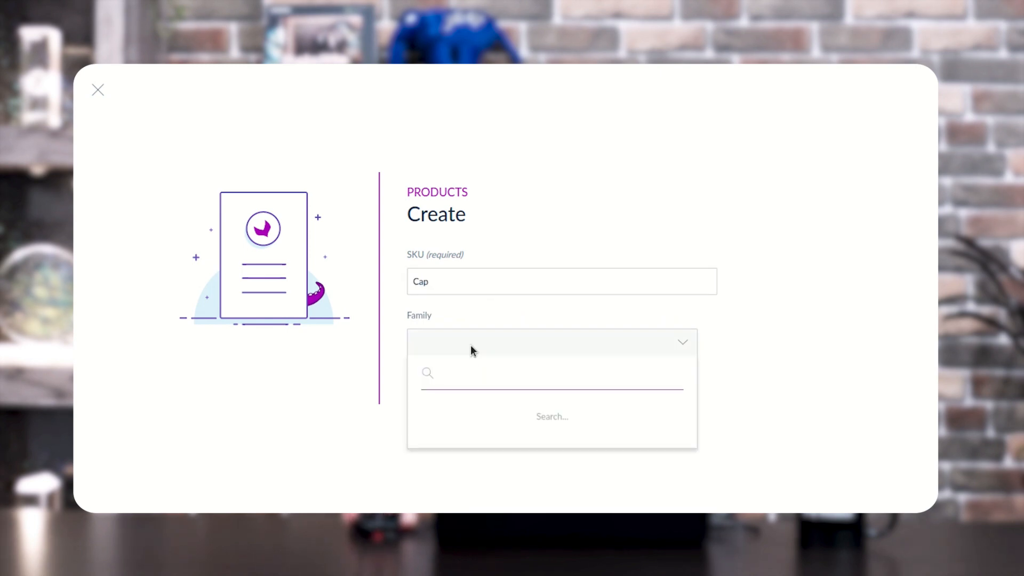
{"action": "type", "text": "acc"}
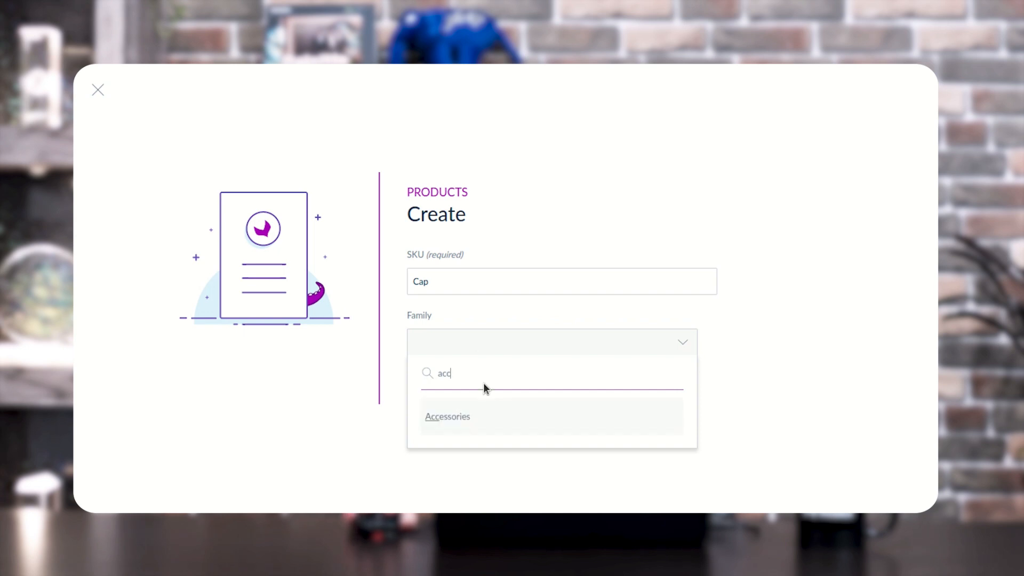
{"action": "left_click", "coordinate": [452, 416]}
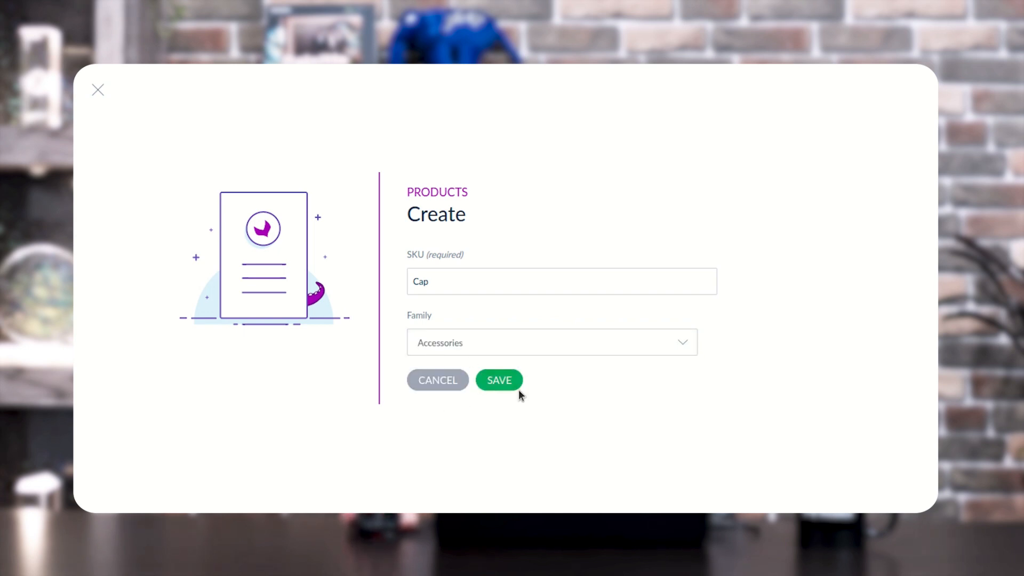
{"action": "left_click", "coordinate": [508, 379]}
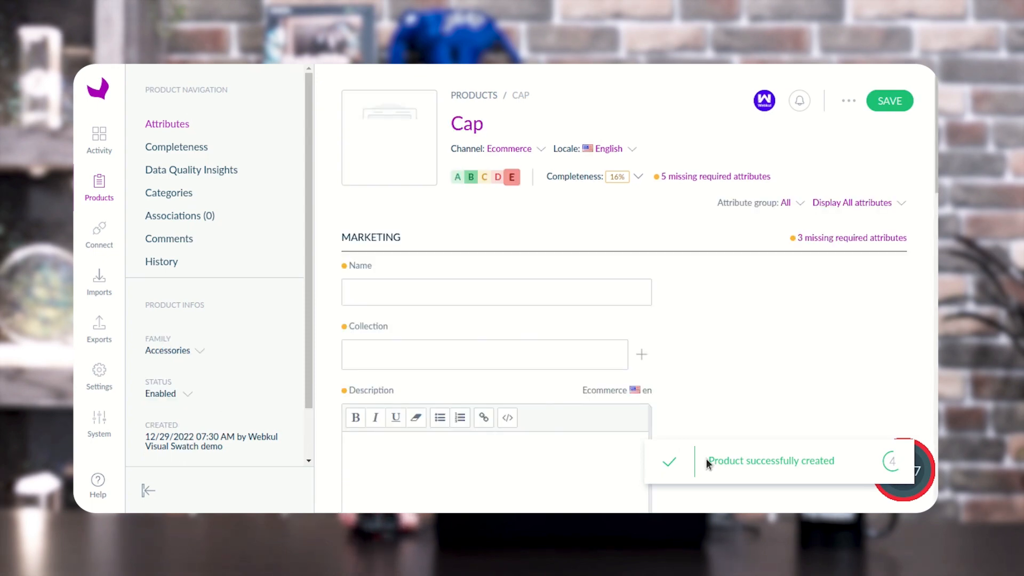
Examine the Cap product's attributes and the English options offered for Mug in the Media group.
{"action": "scroll", "coordinate": [839, 398], "scroll_direction": "down", "scroll_amount": 8}
{"action": "scroll", "coordinate": [757, 400], "scroll_direction": "up", "scroll_amount": 5}
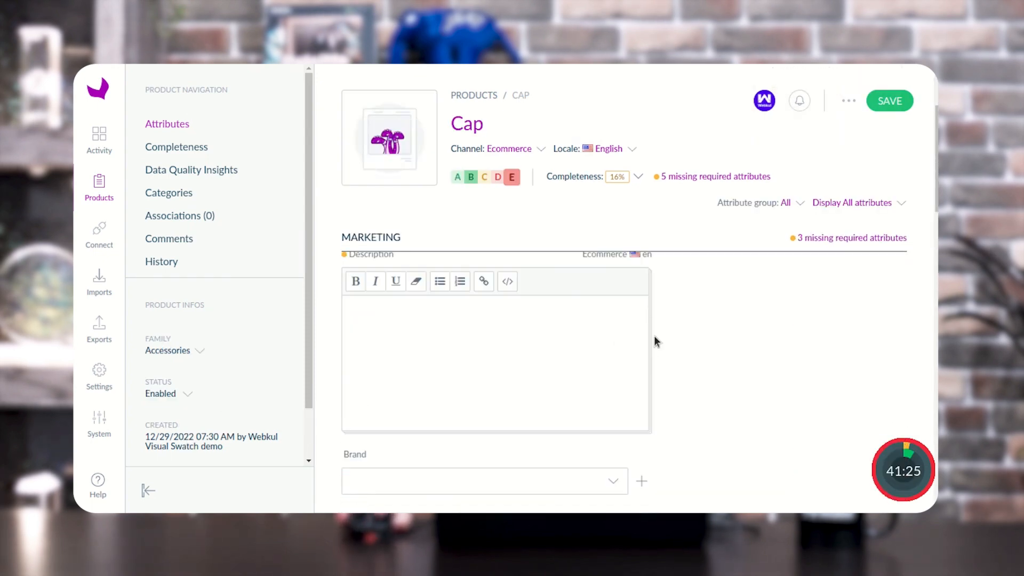
{"action": "scroll", "coordinate": [654, 335], "scroll_direction": "up", "scroll_amount": 2}
{"action": "scroll", "coordinate": [655, 335], "scroll_direction": "down", "scroll_amount": 3}
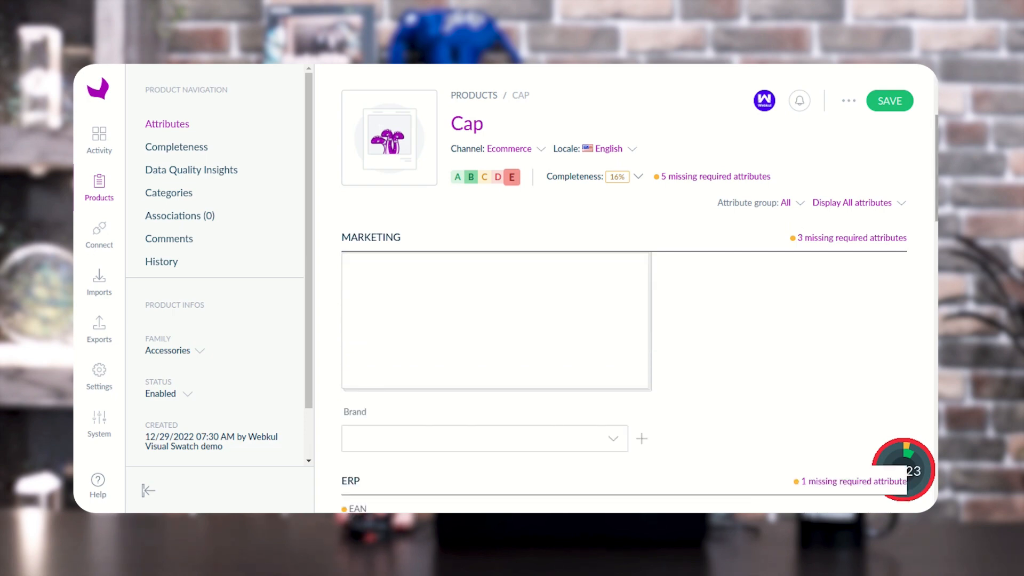
{"action": "scroll", "coordinate": [623, 373], "scroll_direction": "down", "scroll_amount": 8}
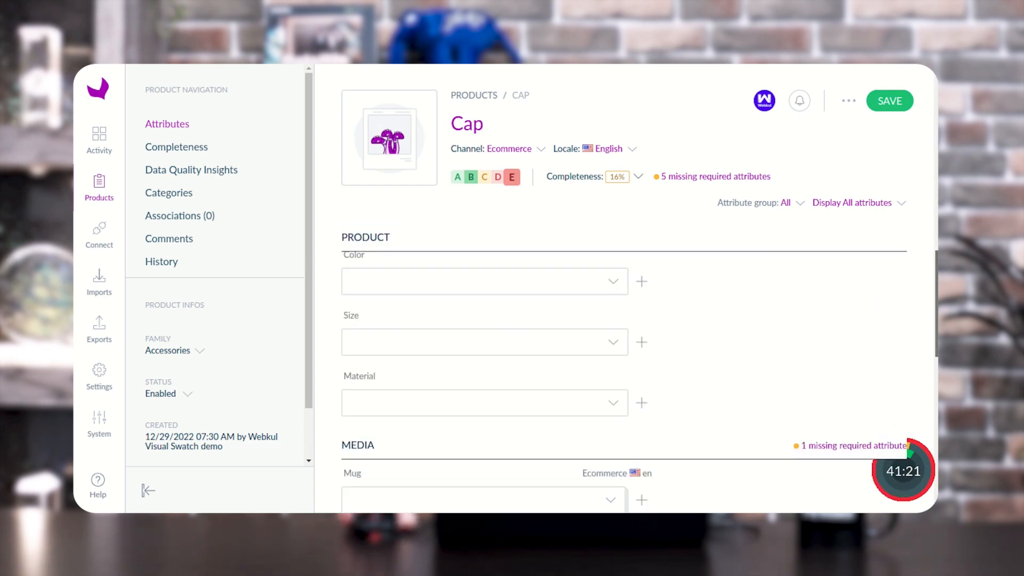
{"action": "scroll", "coordinate": [533, 384], "scroll_direction": "down", "scroll_amount": 2}
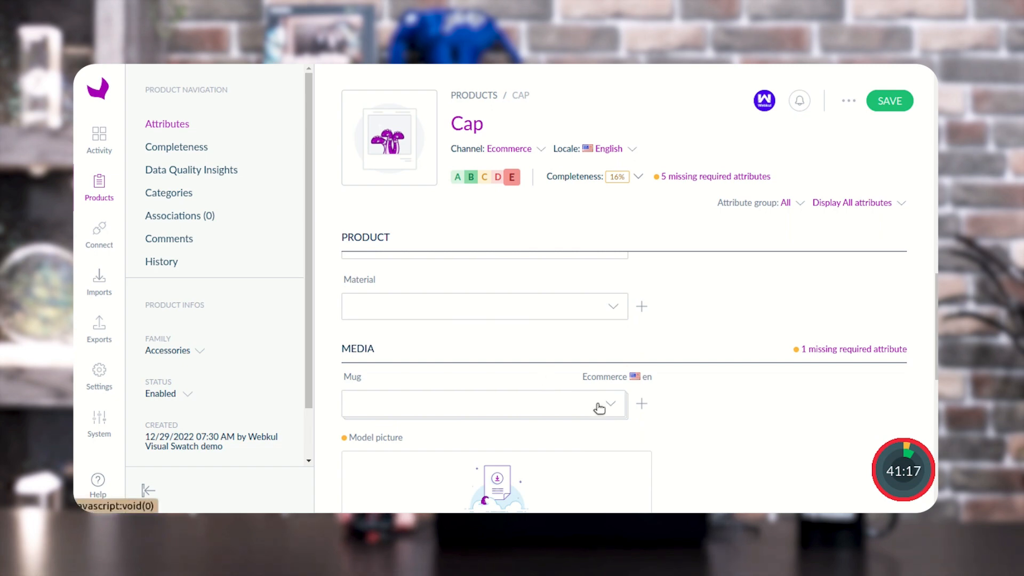
{"action": "left_click", "coordinate": [612, 405]}
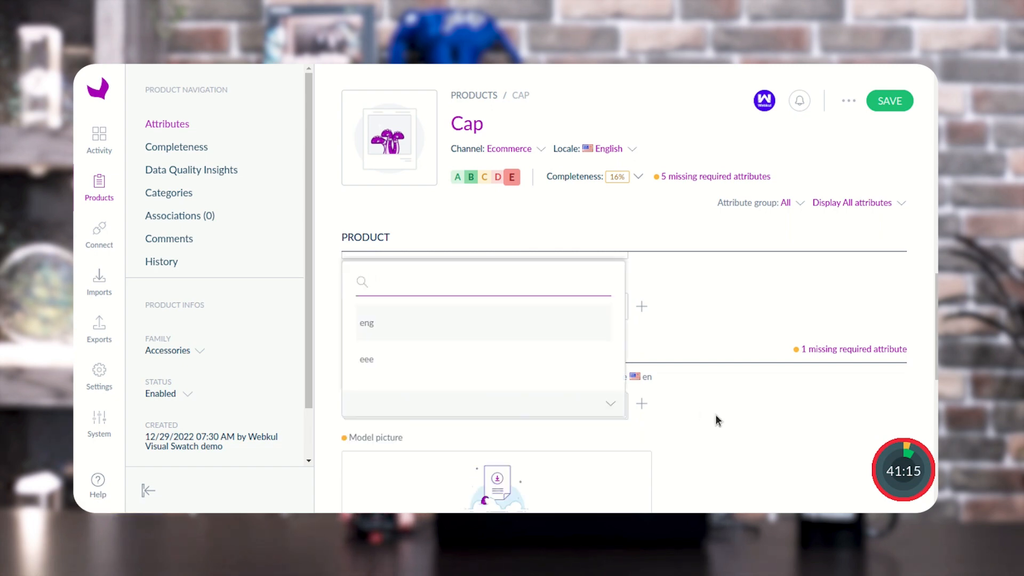
{"action": "left_click", "coordinate": [612, 405]}
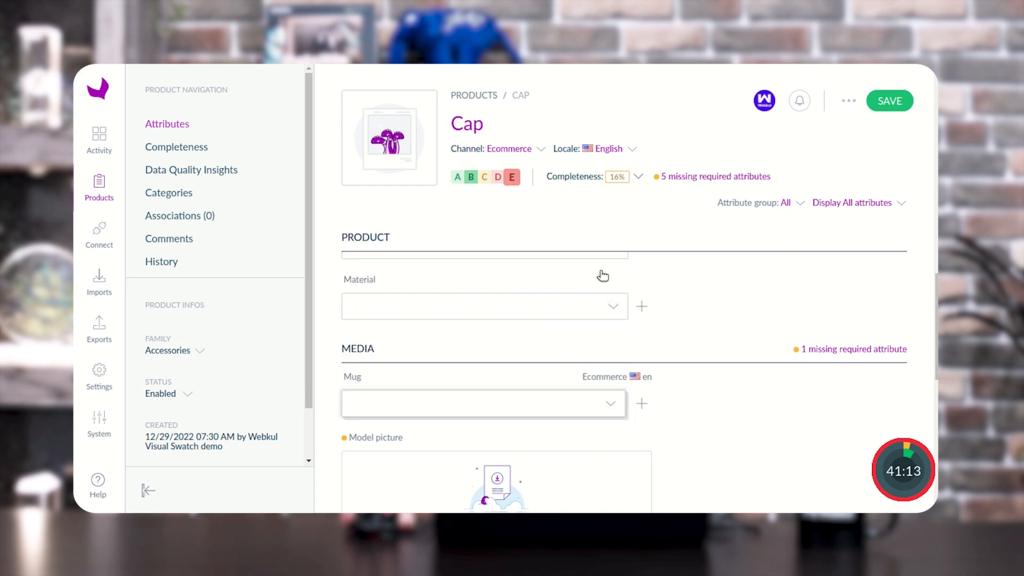
Switch the Cap product's locale to German and check the channel and locale shown for the Mug attribute.
{"action": "left_click", "coordinate": [634, 151]}
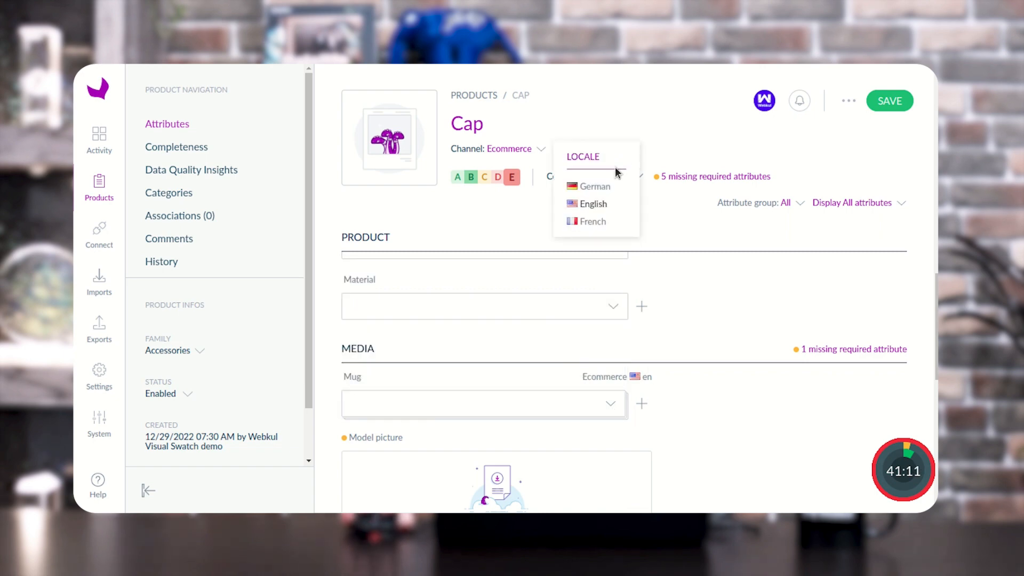
{"action": "left_click", "coordinate": [597, 204]}
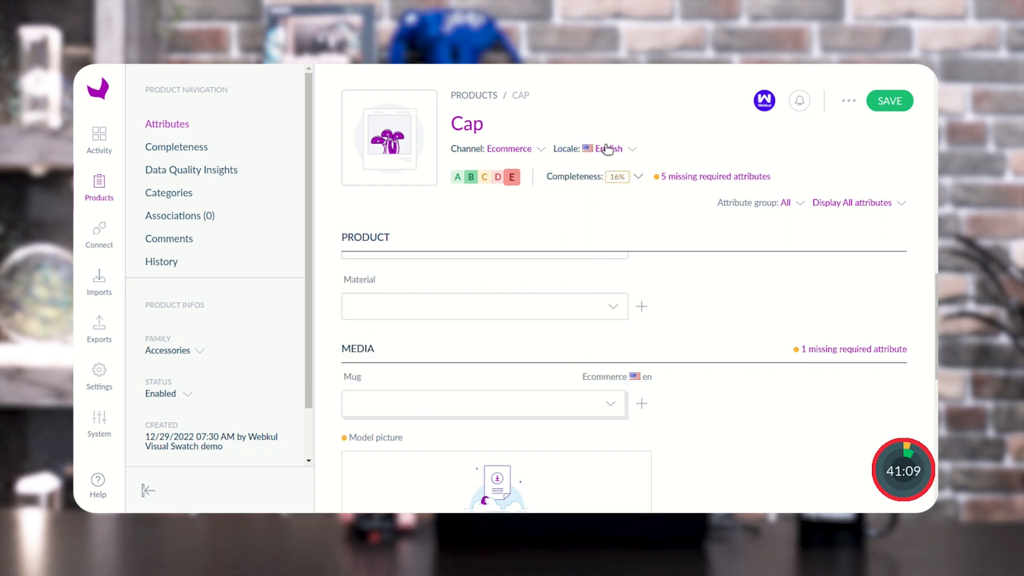
{"action": "left_click", "coordinate": [607, 149]}
{"action": "left_click", "coordinate": [598, 188]}
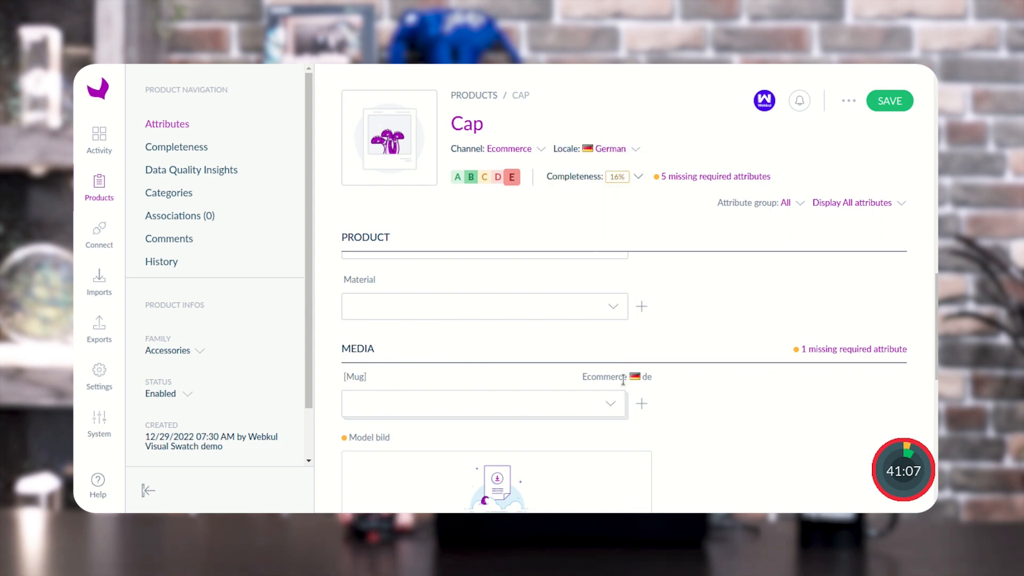
{"action": "left_click_drag", "start_coordinate": [562, 377], "coordinate": [665, 384]}
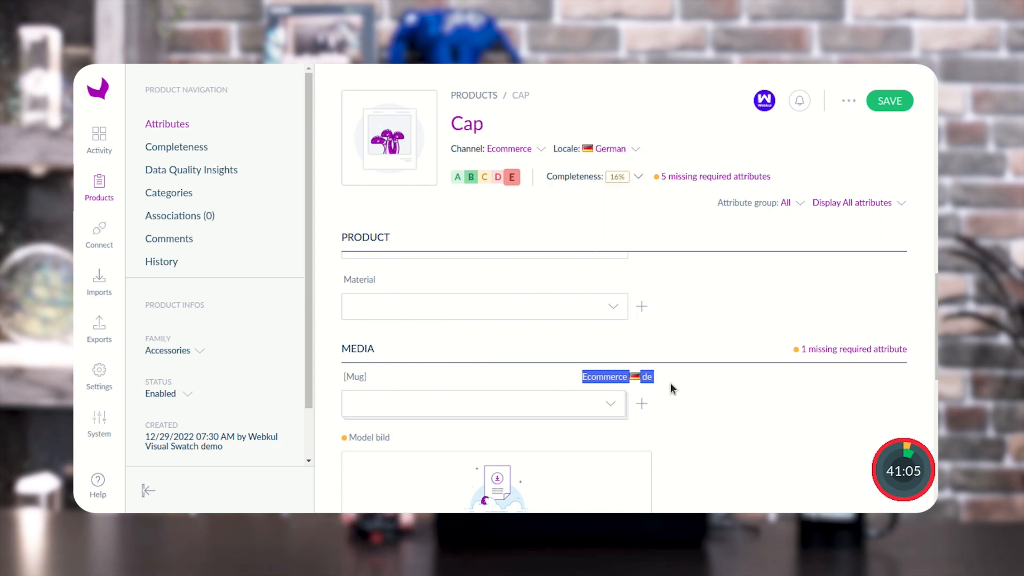
{"action": "left_click", "coordinate": [670, 386]}
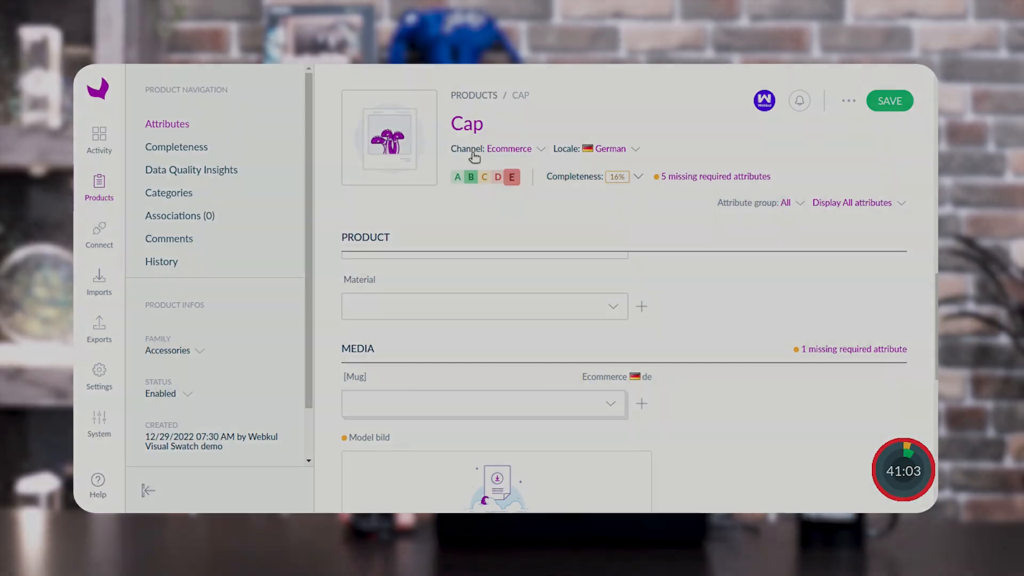